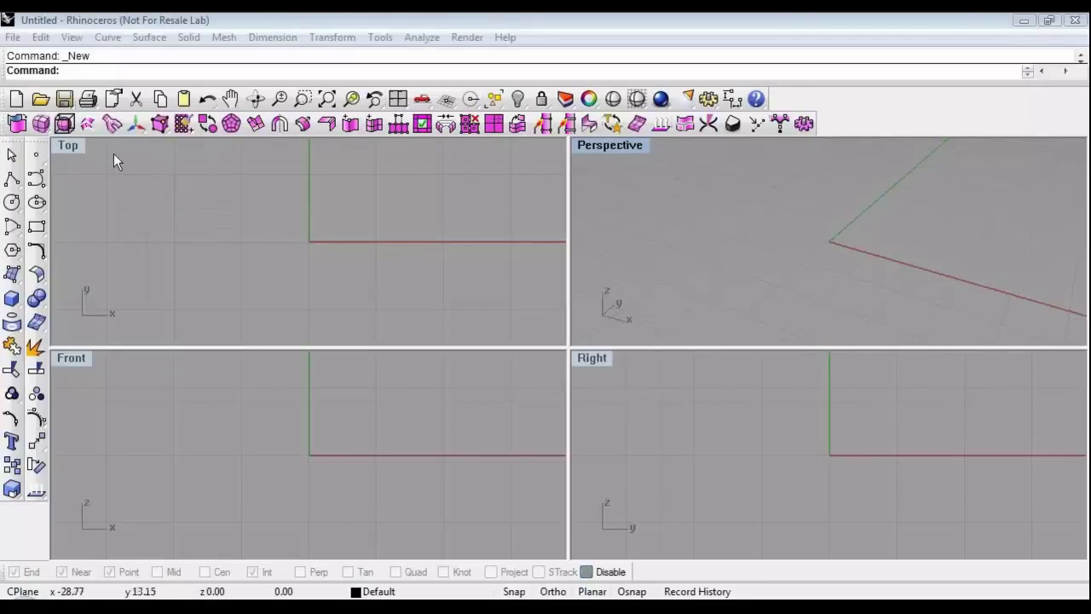
Create a T-Spline torus centred on the origin, with a ring radius of about 28 and a tube radius of about 1.9.
{"action": "left_click", "coordinate": [45, 127]}
{"action": "left_click", "coordinate": [92, 193]}
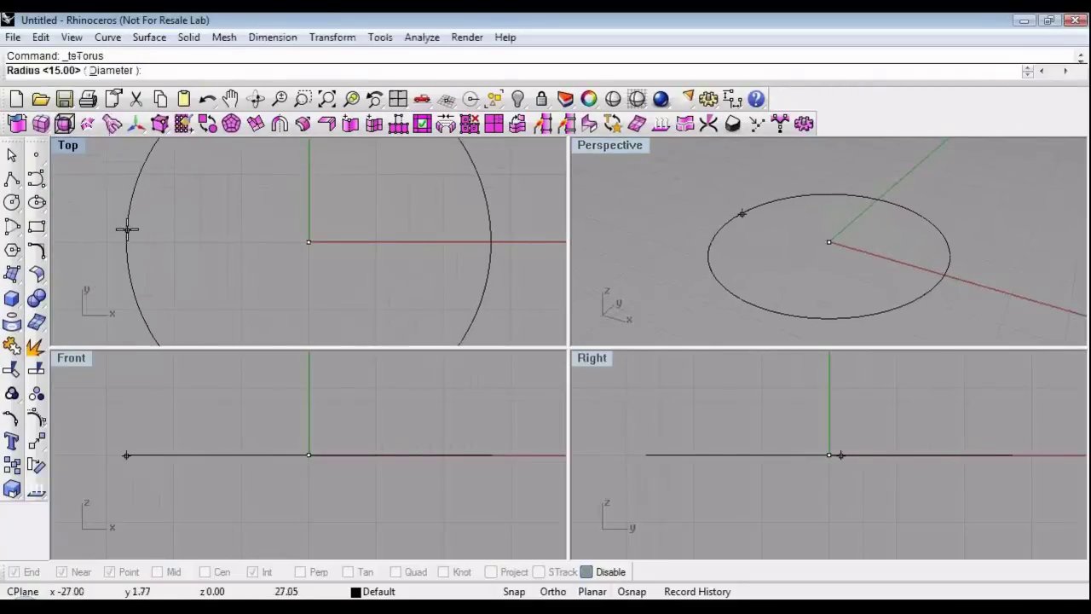
{"action": "left_click", "coordinate": [120, 232]}
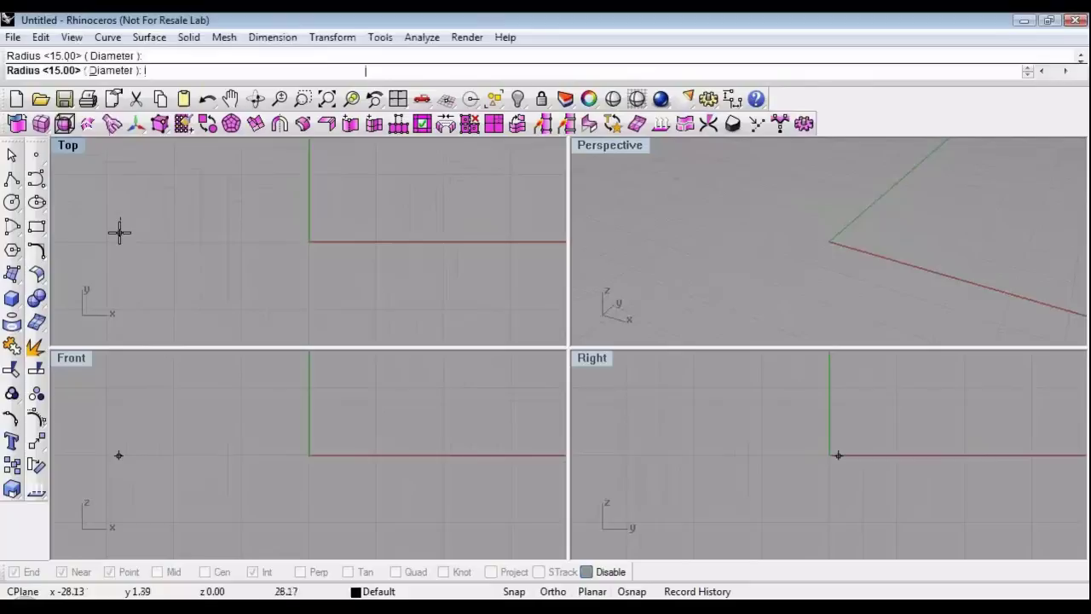
{"action": "left_click", "coordinate": [119, 232]}
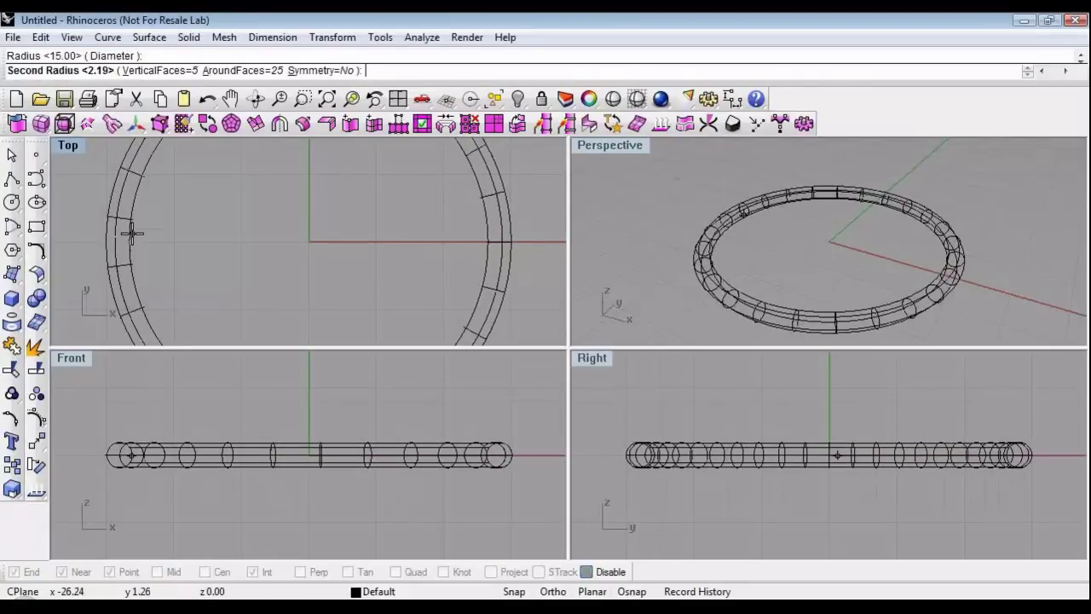
{"action": "left_click", "coordinate": [132, 232]}
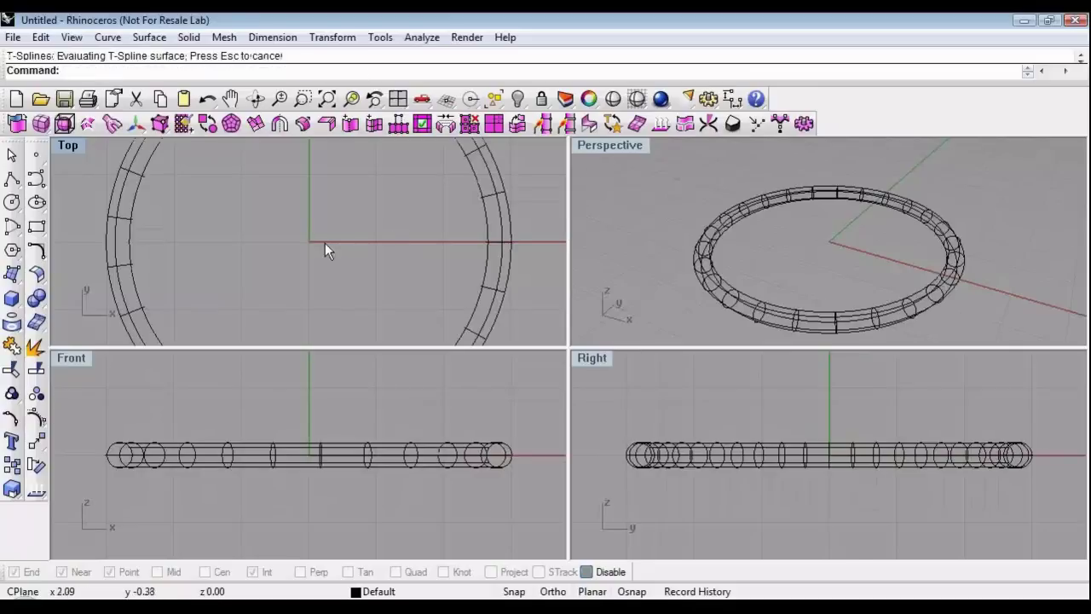
Switch the Top viewport to shaded display with the whole torus in sight.
{"action": "scroll", "coordinate": [326, 243], "scroll_direction": "down", "scroll_amount": 6}
{"action": "right_click_drag", "start_coordinate": [326, 243], "coordinate": [305, 243]}
{"action": "left_click", "coordinate": [638, 100]}
{"action": "right_click_drag", "start_coordinate": [410, 248], "coordinate": [393, 260]}
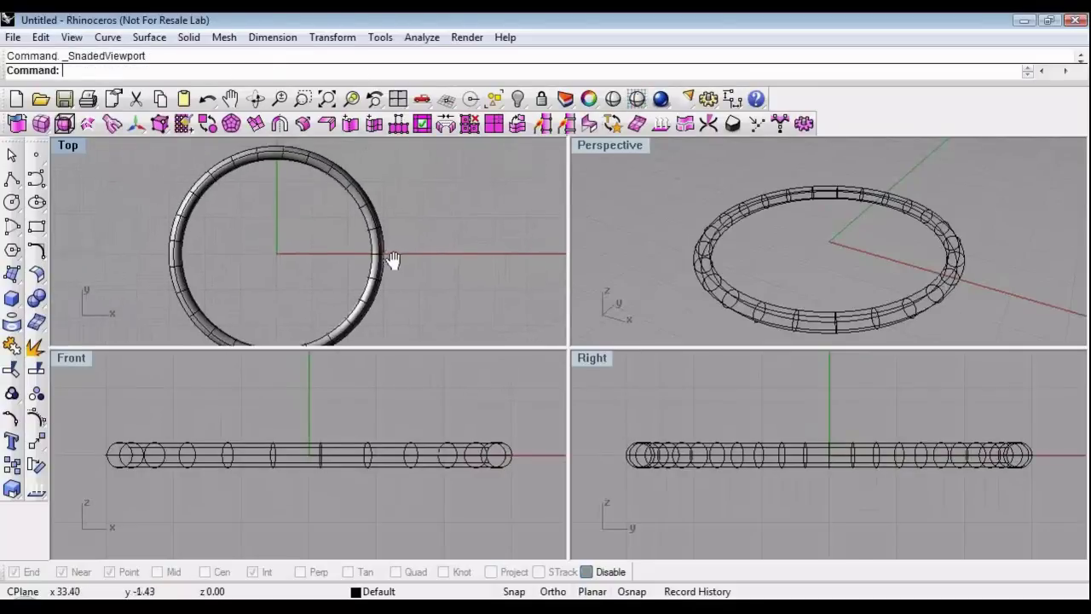
{"action": "right_click_drag", "start_coordinate": [299, 250], "coordinate": [327, 231]}
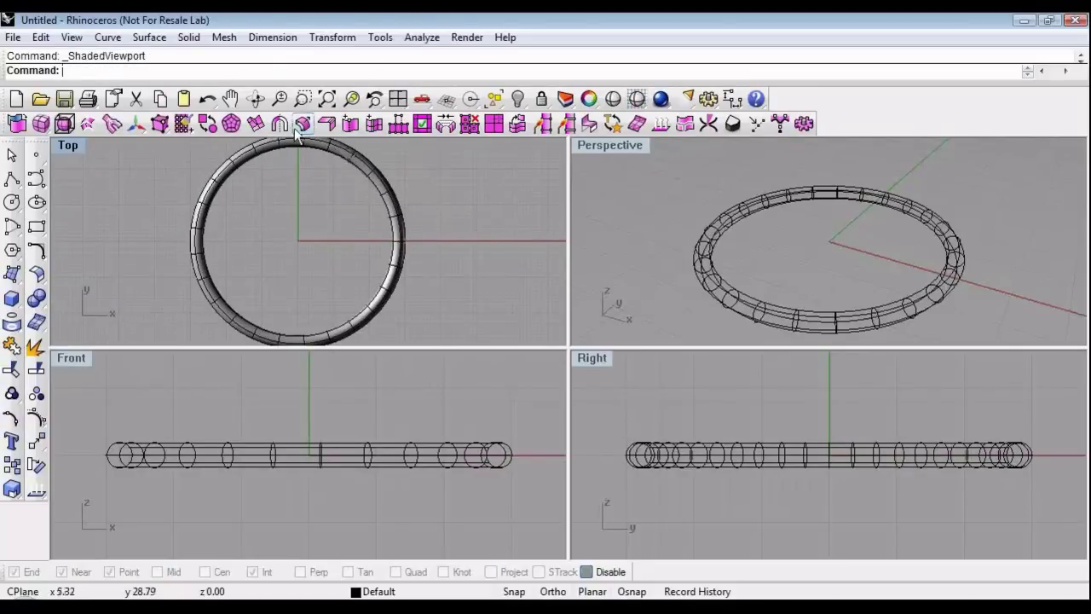
Append a triangular T-Spline face about 6 units wide near the origin inside the torus, pointing along positive X.
{"action": "left_click", "coordinate": [399, 124]}
{"action": "scroll", "coordinate": [299, 262], "scroll_direction": "up", "scroll_amount": 3}
{"action": "right_click_drag", "start_coordinate": [273, 230], "coordinate": [296, 277]}
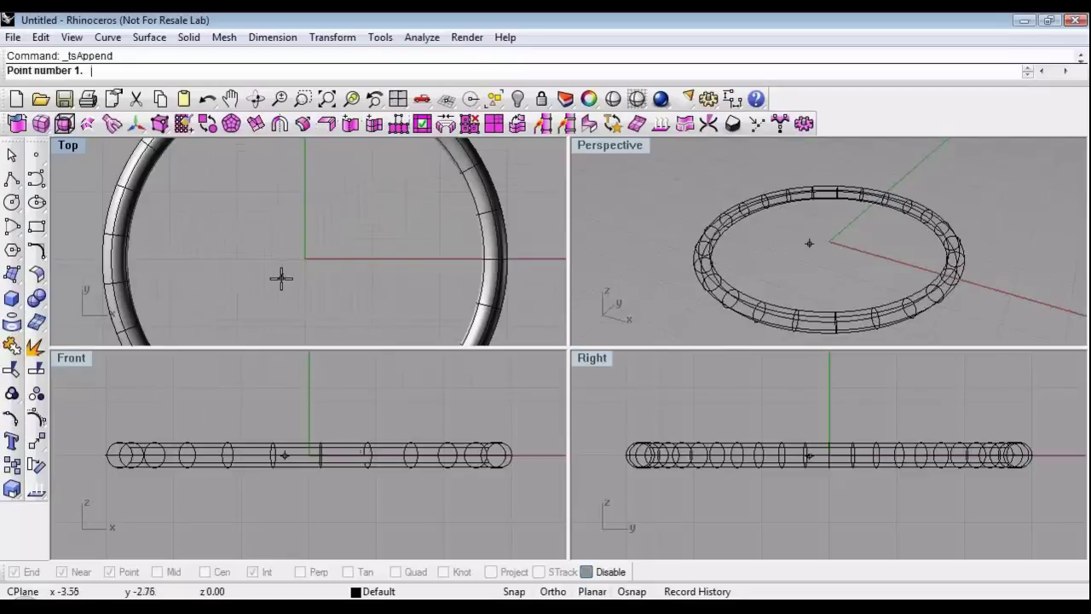
{"action": "left_click", "coordinate": [281, 280]}
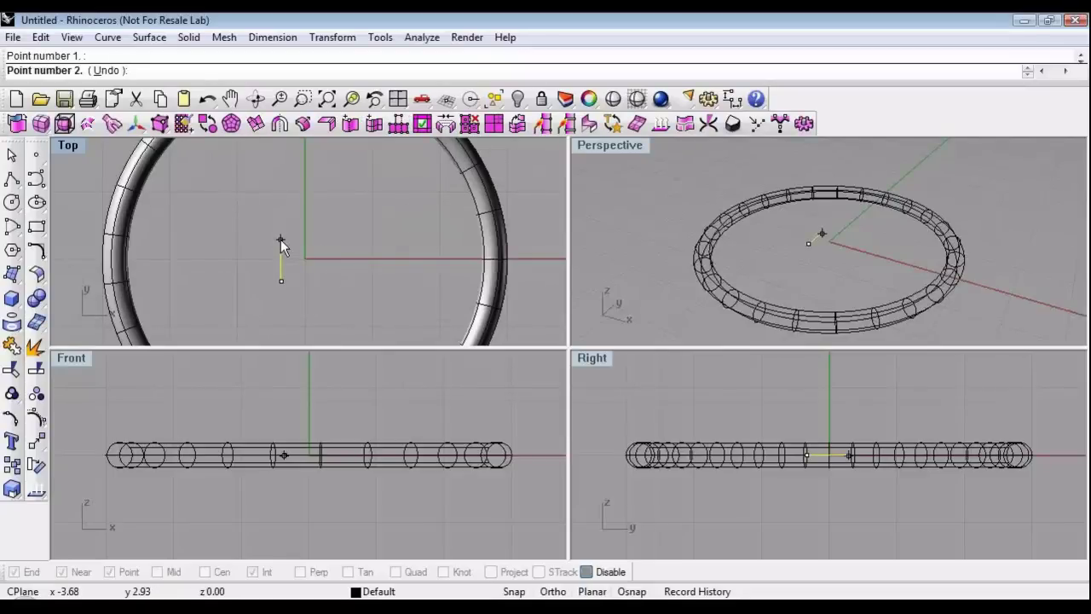
{"action": "left_click", "coordinate": [281, 239]}
{"action": "left_click", "coordinate": [322, 258]}
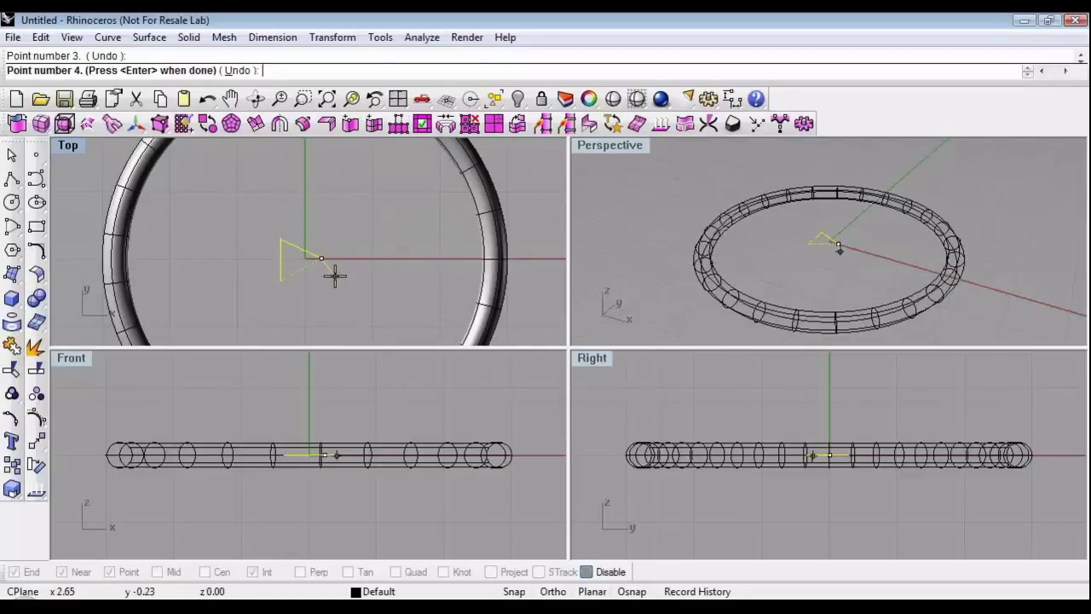
{"action": "key", "text": "Return"}
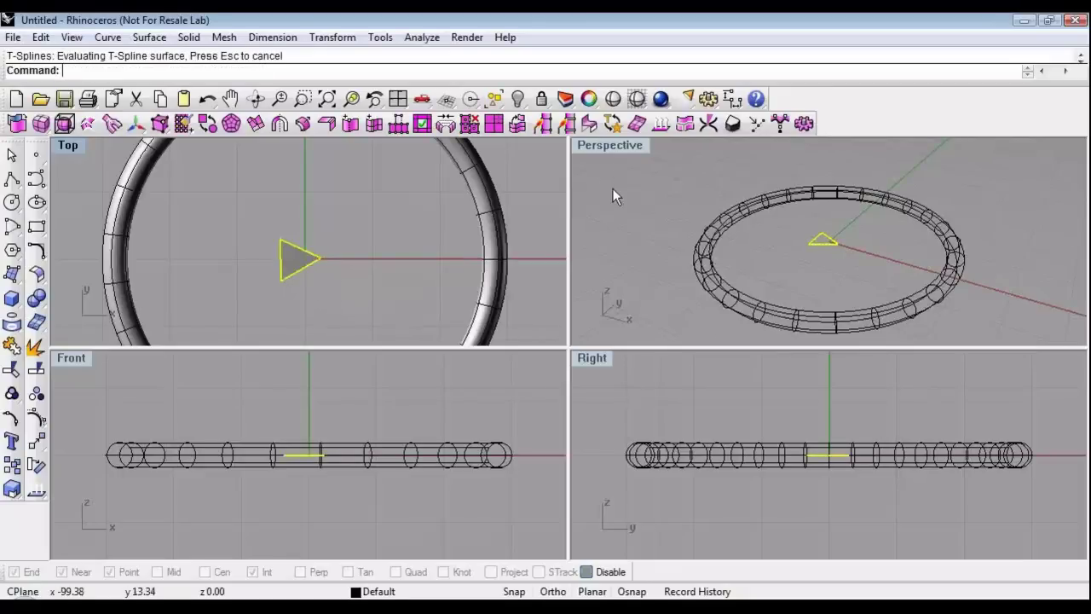
Maximize the Perspective viewport and display it shaded.
{"action": "double_click", "coordinate": [611, 147]}
{"action": "right_click_drag", "start_coordinate": [573, 292], "coordinate": [584, 367]}
{"action": "scroll", "coordinate": [584, 367], "scroll_direction": "up", "scroll_amount": 4}
{"action": "left_click", "coordinate": [556, 346]}
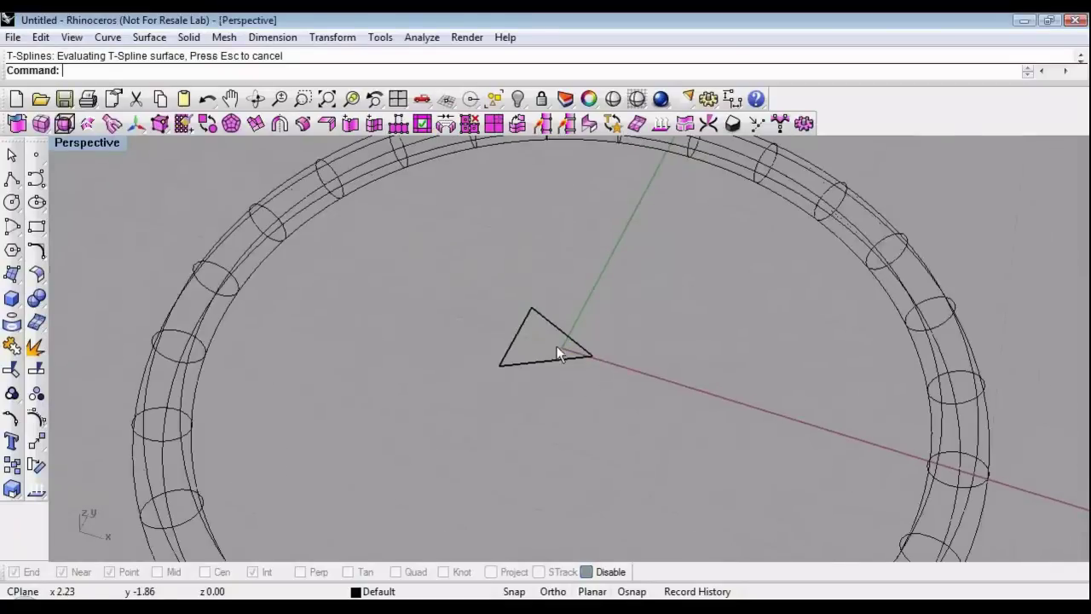
{"action": "scroll", "coordinate": [556, 346], "scroll_direction": "down", "scroll_amount": 3}
{"action": "left_click", "coordinate": [637, 99]}
{"action": "scroll", "coordinate": [544, 346], "scroll_direction": "up", "scroll_amount": 3}
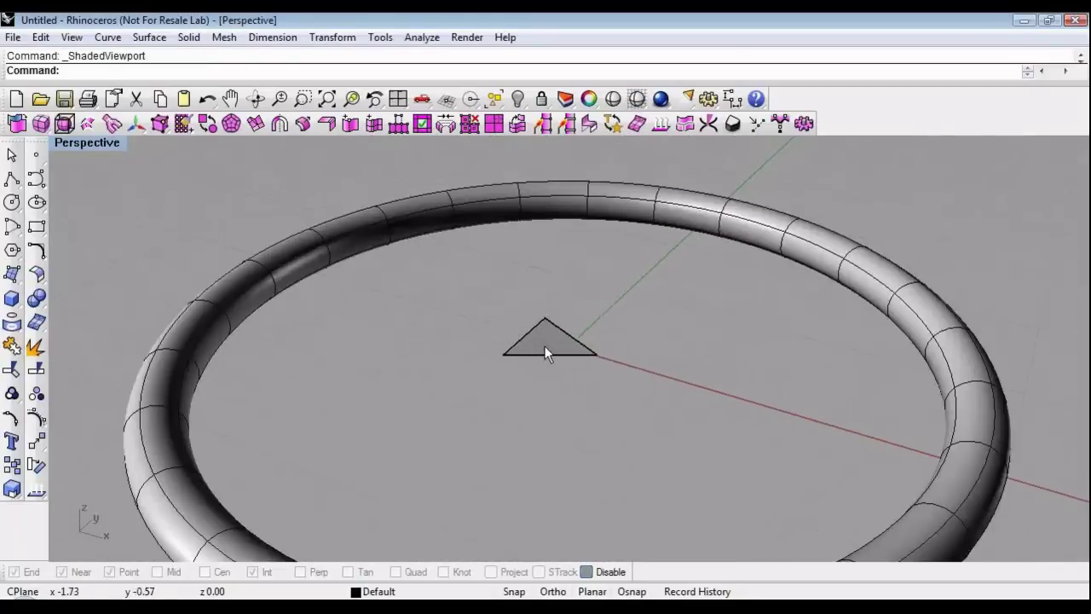
Thicken the triangular face at the torus centre into a closed hub, keeping PerVertexNormal direction and uncreased edges.
{"action": "left_click", "coordinate": [545, 346]}
{"action": "right_click_drag", "start_coordinate": [606, 432], "coordinate": [559, 402]}
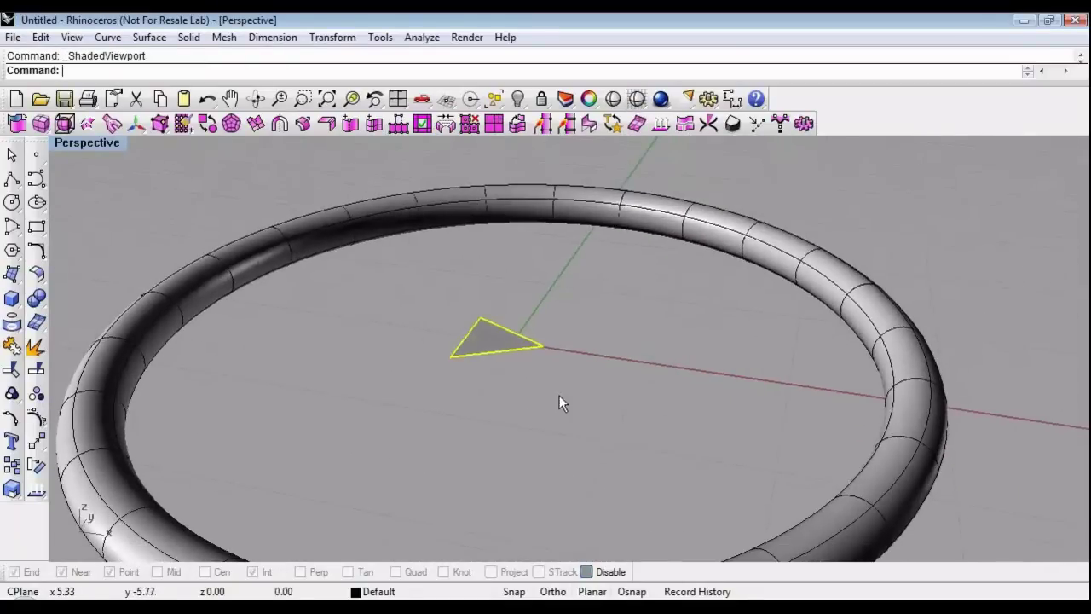
{"action": "left_click", "coordinate": [310, 125]}
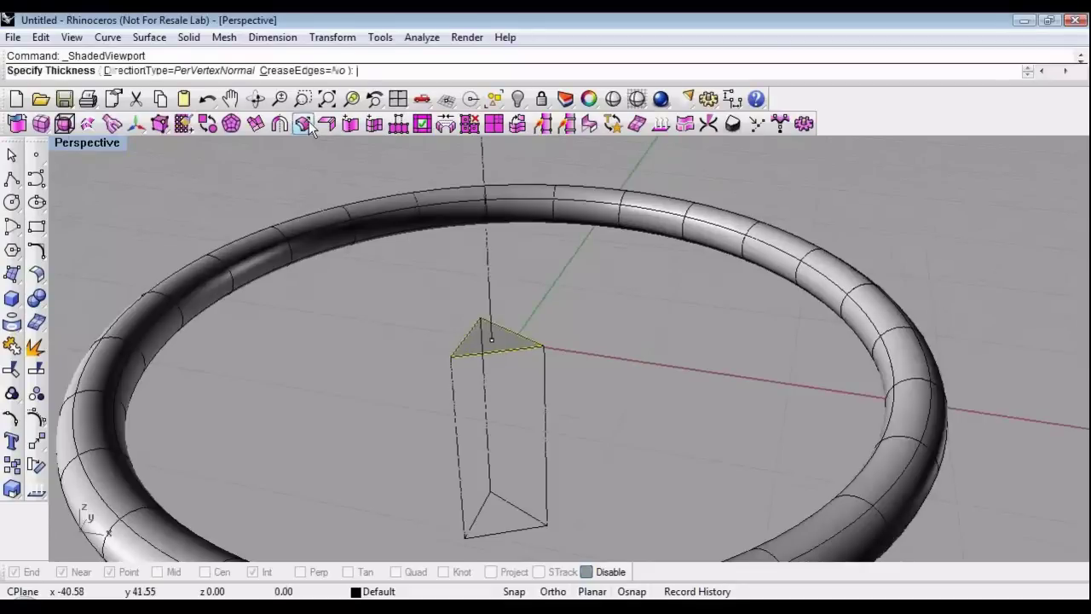
{"action": "left_click", "coordinate": [525, 381]}
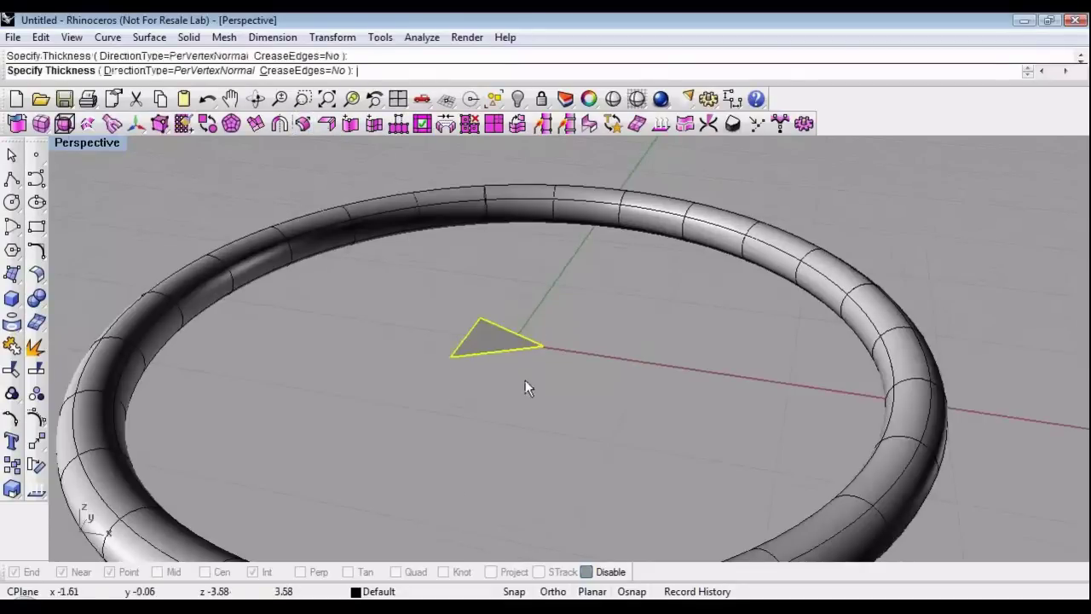
{"action": "right_click_drag", "start_coordinate": [492, 362], "coordinate": [492, 398]}
{"action": "left_click", "coordinate": [492, 398]}
{"action": "scroll", "coordinate": [495, 344], "scroll_direction": "up", "scroll_amount": 6}
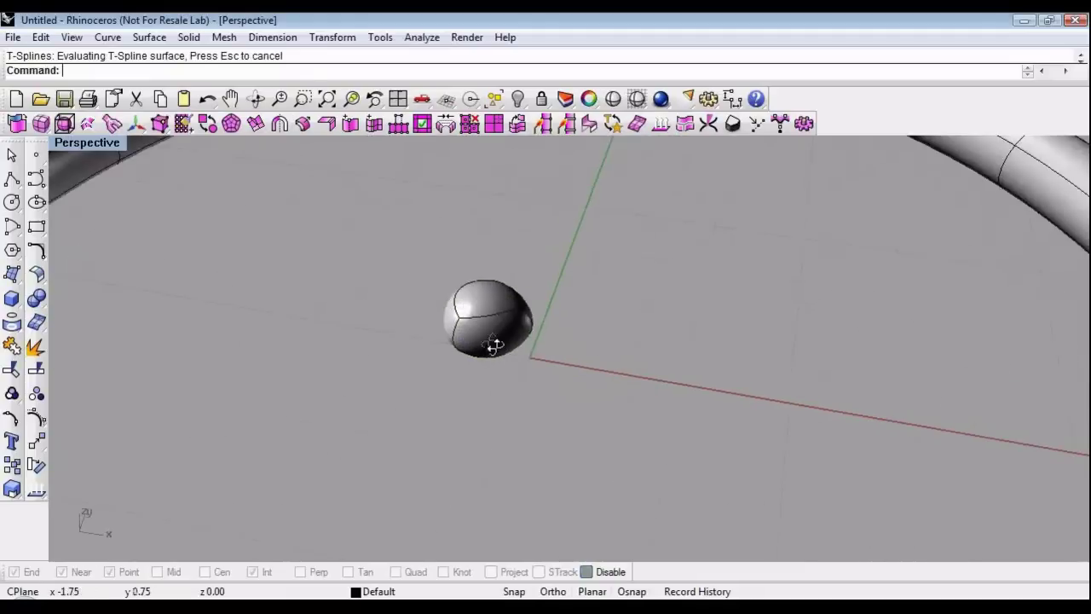
Toggle smooth display off for the central hub and the torus to show both as box shapes.
{"action": "right_click_drag", "start_coordinate": [495, 345], "coordinate": [524, 281]}
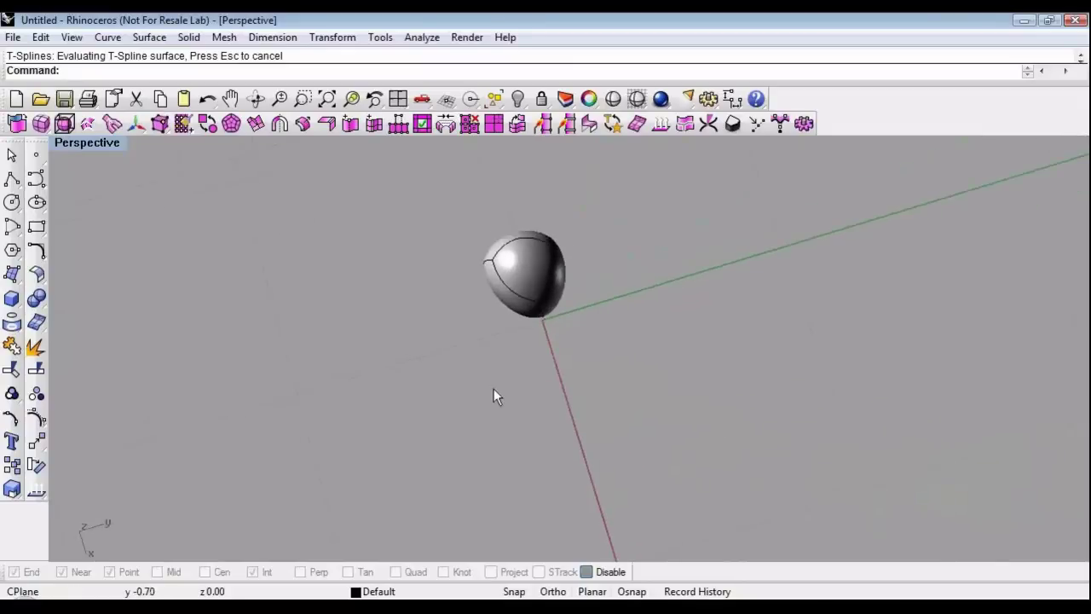
{"action": "right_click_drag", "start_coordinate": [493, 389], "coordinate": [607, 323]}
{"action": "scroll", "coordinate": [608, 324], "scroll_direction": "down", "scroll_amount": 10}
{"action": "right_click_drag", "start_coordinate": [603, 411], "coordinate": [280, 366], "text": "shift"}
{"action": "right_click_drag", "start_coordinate": [326, 418], "coordinate": [387, 410]}
{"action": "right_click_drag", "start_coordinate": [387, 411], "coordinate": [465, 375], "text": "shift"}
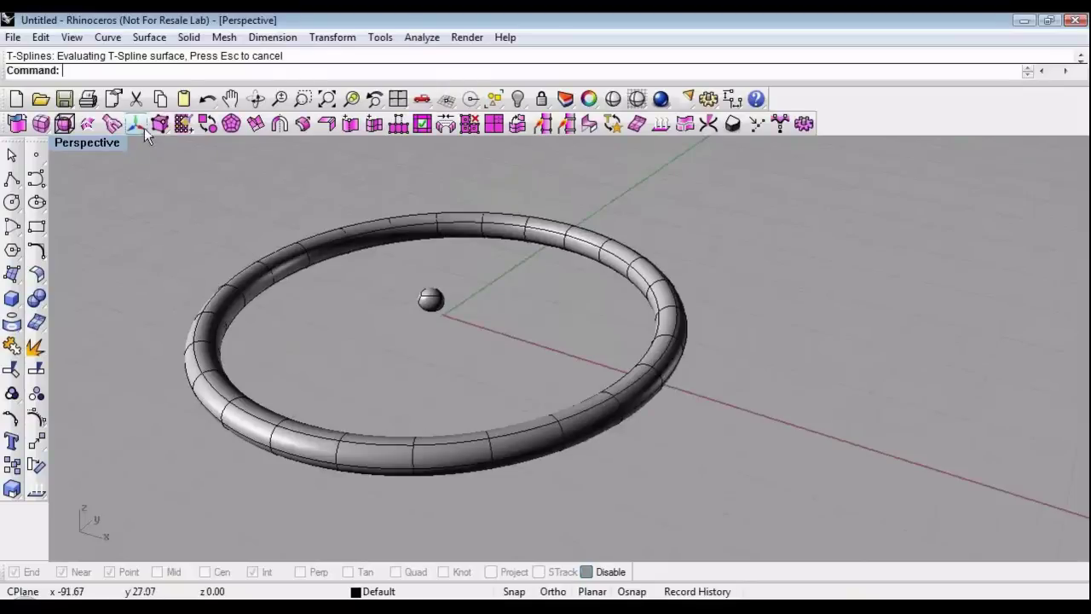
{"action": "left_click", "coordinate": [210, 131]}
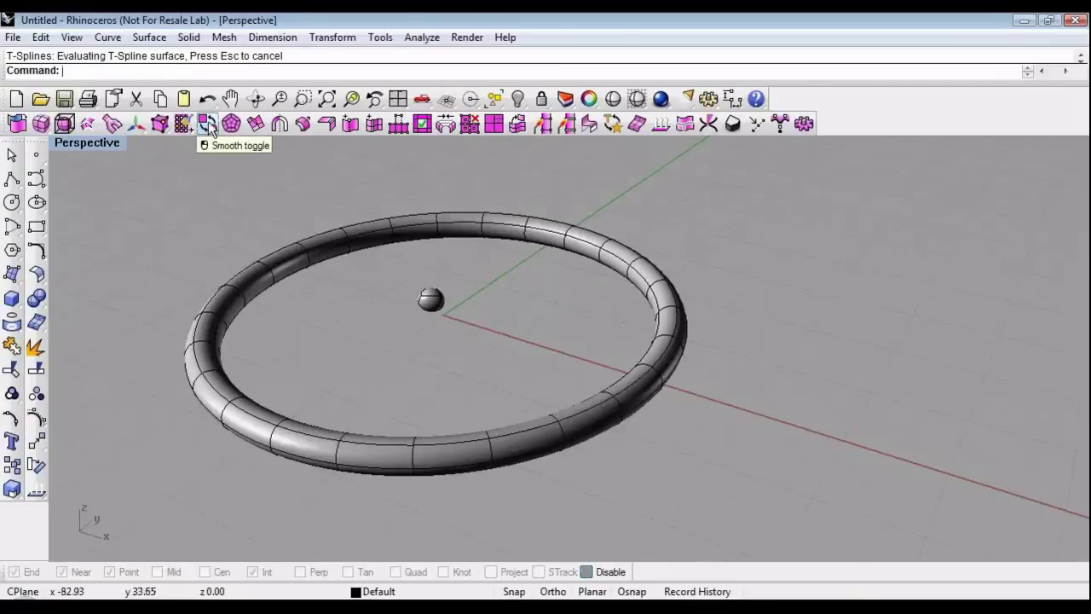
{"action": "left_click", "coordinate": [432, 300]}
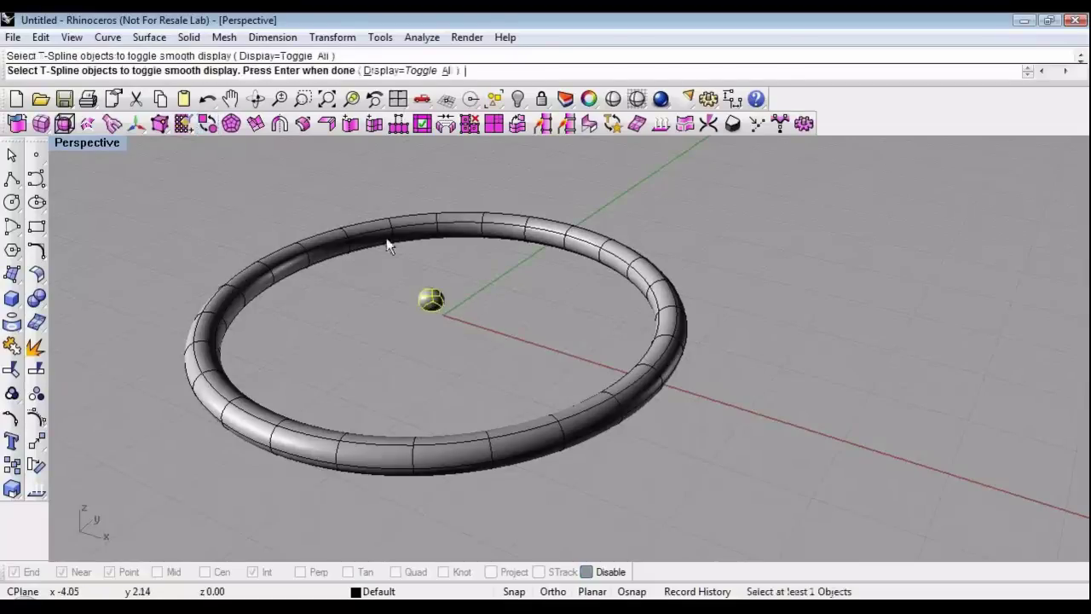
{"action": "left_click", "coordinate": [380, 231]}
{"action": "key", "text": "Return"}
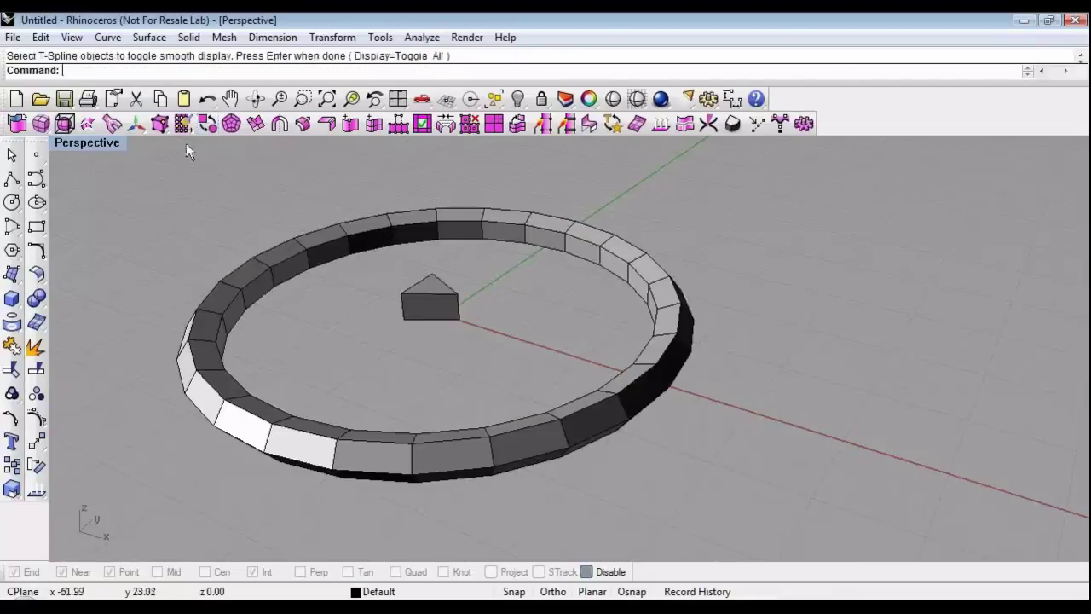
Start a bridge between one side face of the triangular hub and the facing inner face of the torus.
{"action": "left_click", "coordinate": [141, 124]}
{"action": "right_click_drag", "start_coordinate": [397, 345], "coordinate": [592, 316], "text": "shift"}
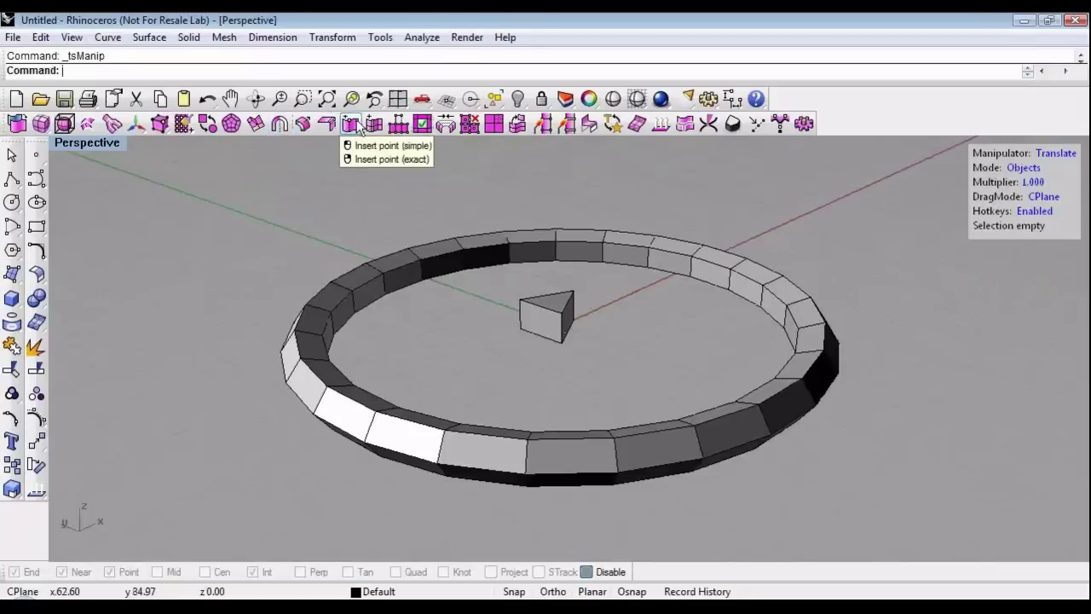
{"action": "left_click", "coordinate": [445, 125]}
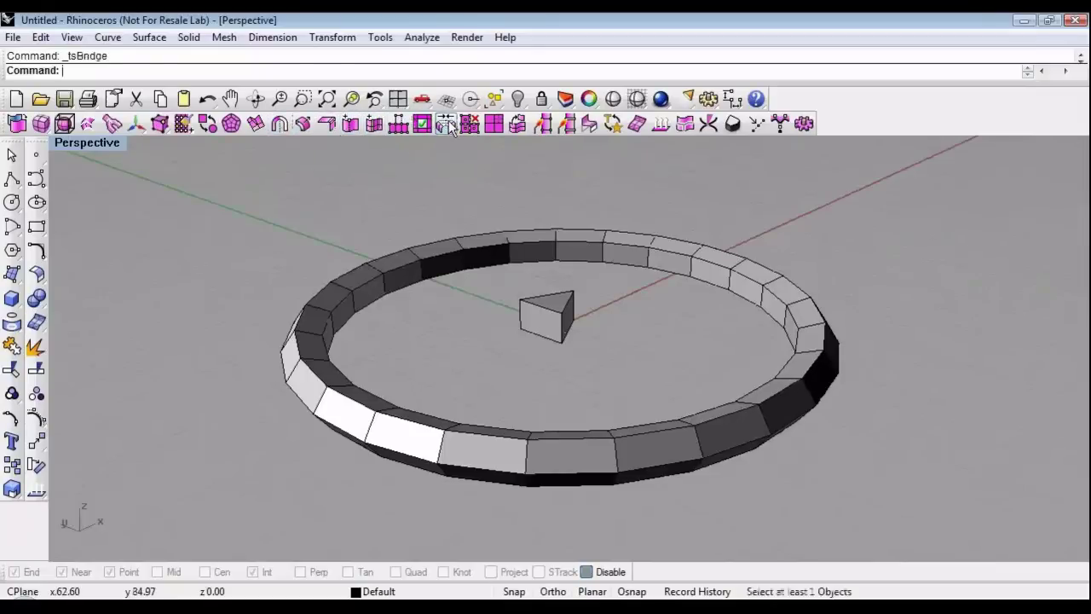
{"action": "left_click", "coordinate": [557, 332]}
{"action": "right_click_drag", "start_coordinate": [577, 331], "coordinate": [342, 402]}
{"action": "scroll", "coordinate": [435, 309], "scroll_direction": "up", "scroll_amount": 5}
{"action": "left_click", "coordinate": [474, 301]}
{"action": "right_click_drag", "start_coordinate": [400, 341], "coordinate": [482, 248]}
{"action": "right_click", "coordinate": [484, 400]}
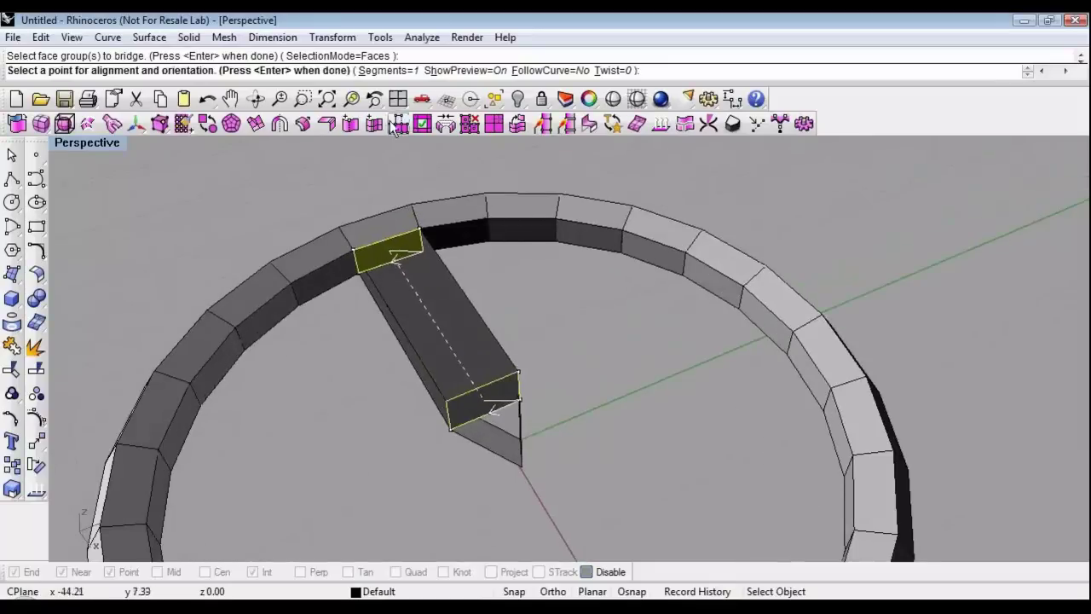
Build the first spoke bridge with 5 segments and return the model to smooth display.
{"action": "left_click", "coordinate": [483, 70]}
{"action": "left_click", "coordinate": [466, 71]}
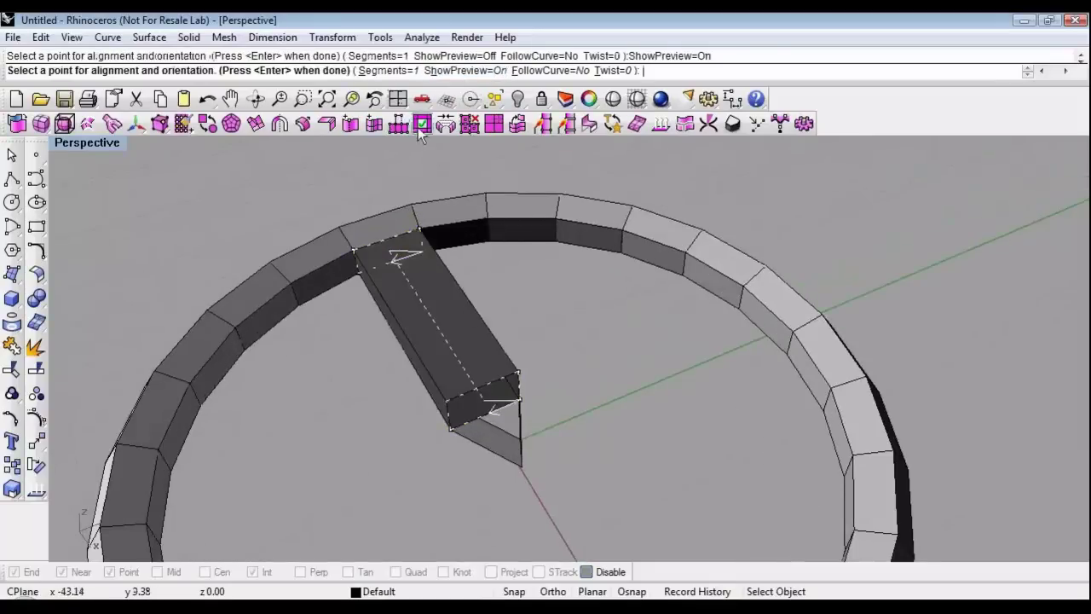
{"action": "left_click", "coordinate": [391, 71]}
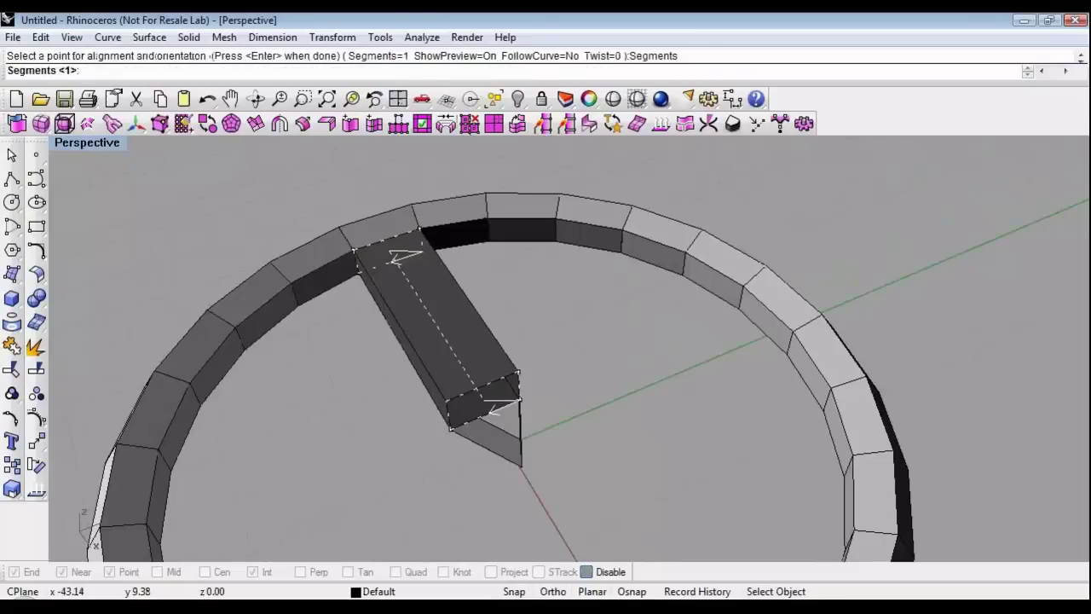
{"action": "key", "text": "Return"}
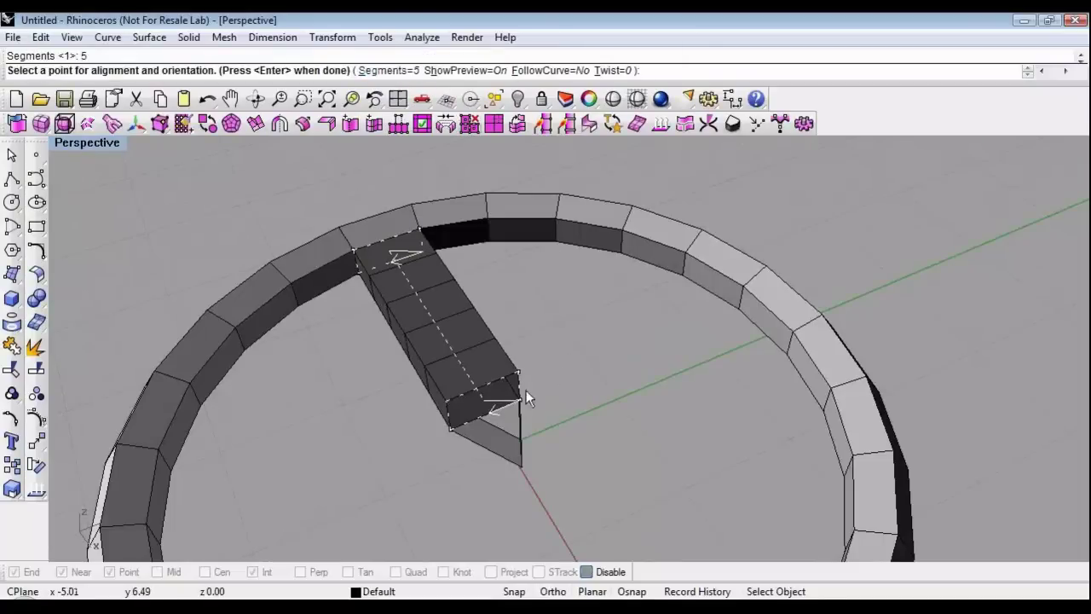
{"action": "right_click_drag", "start_coordinate": [528, 393], "coordinate": [637, 360]}
{"action": "key", "text": "Return"}
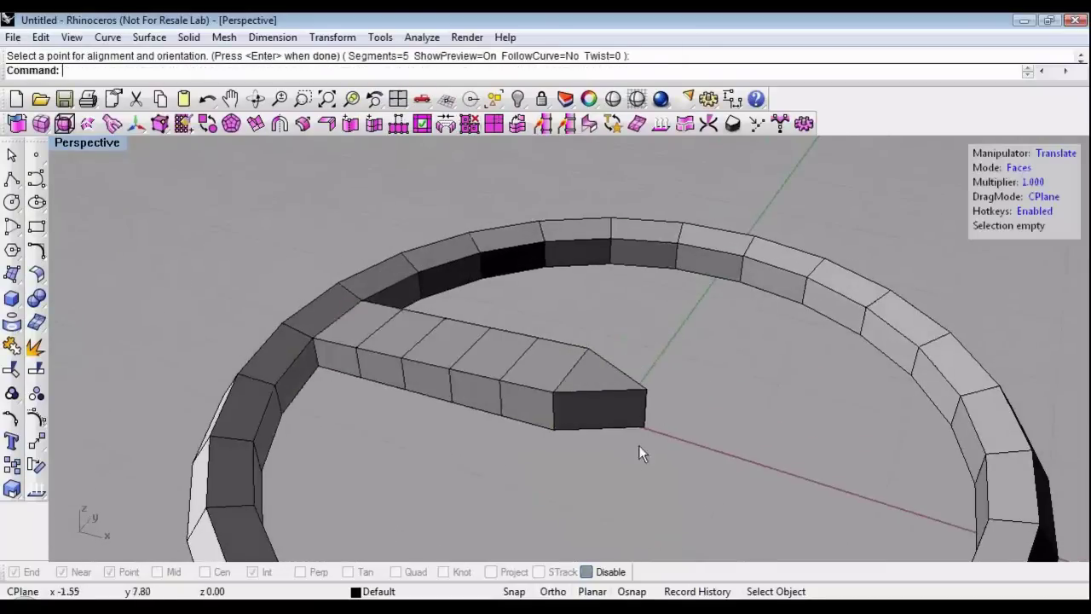
{"action": "right_click_drag", "start_coordinate": [624, 444], "coordinate": [629, 412], "text": "shift"}
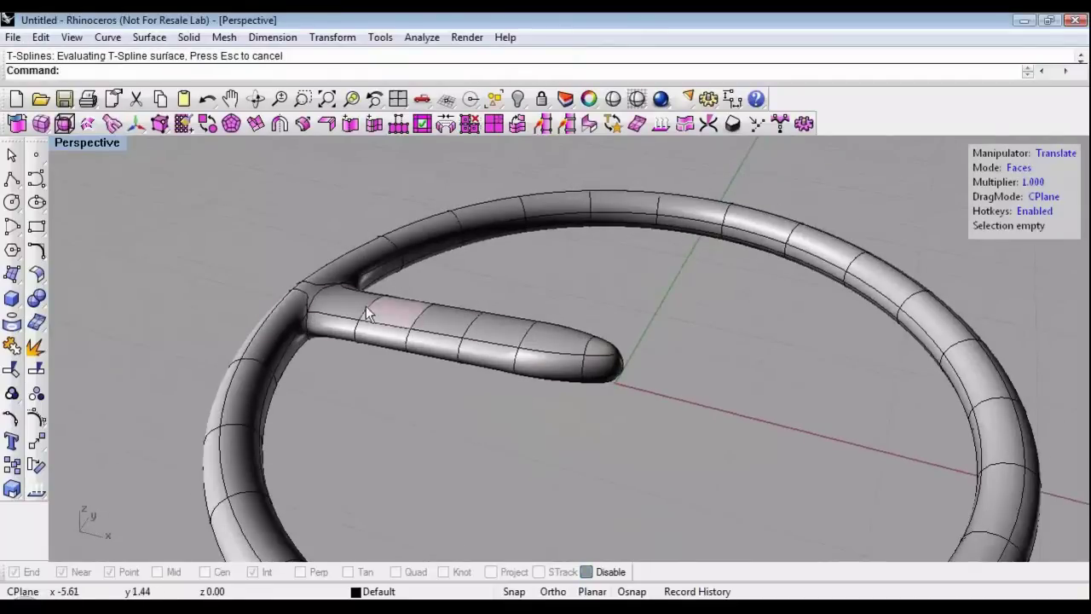
Bridge a second side face of the hub to the facing inner torus face with 5 segments to form another spoke.
{"action": "right_click_drag", "start_coordinate": [463, 340], "coordinate": [511, 295]}
{"action": "left_click", "coordinate": [511, 295]}
{"action": "right_click_drag", "start_coordinate": [587, 348], "coordinate": [509, 406]}
{"action": "scroll", "coordinate": [523, 303], "scroll_direction": "up", "scroll_amount": 3}
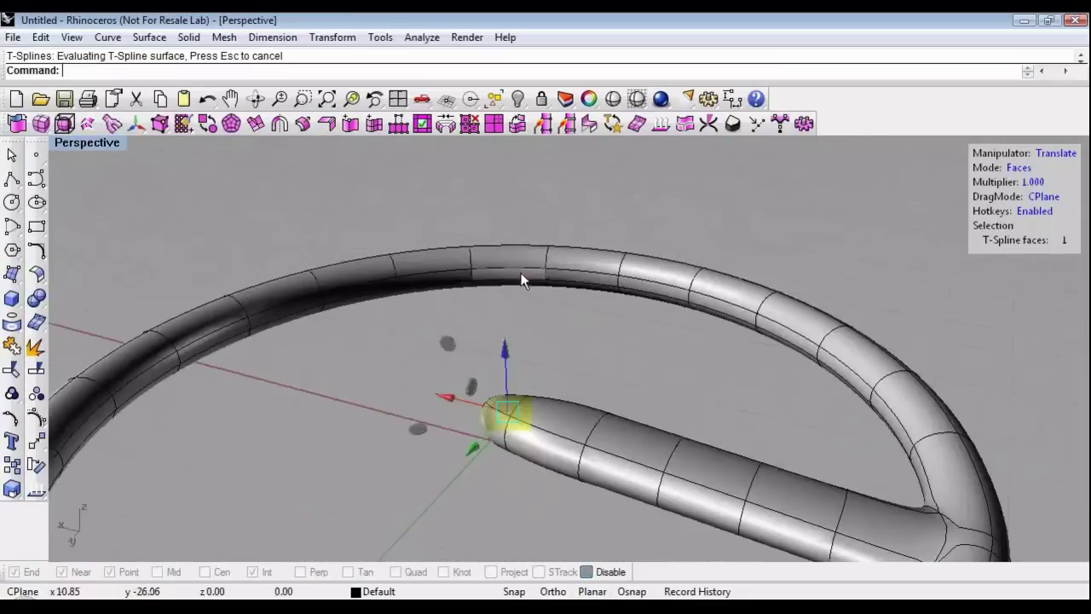
{"action": "left_click", "coordinate": [520, 273], "text": "shift"}
{"action": "mouse_move", "coordinate": [523, 280]}
{"action": "right_mouse_down"}
{"action": "mouse_move", "coordinate": [511, 341]}
{"action": "mouse_move", "coordinate": [560, 377]}
{"action": "mouse_move", "coordinate": [554, 338]}
{"action": "mouse_move", "coordinate": [512, 298]}
{"action": "right_mouse_up"}
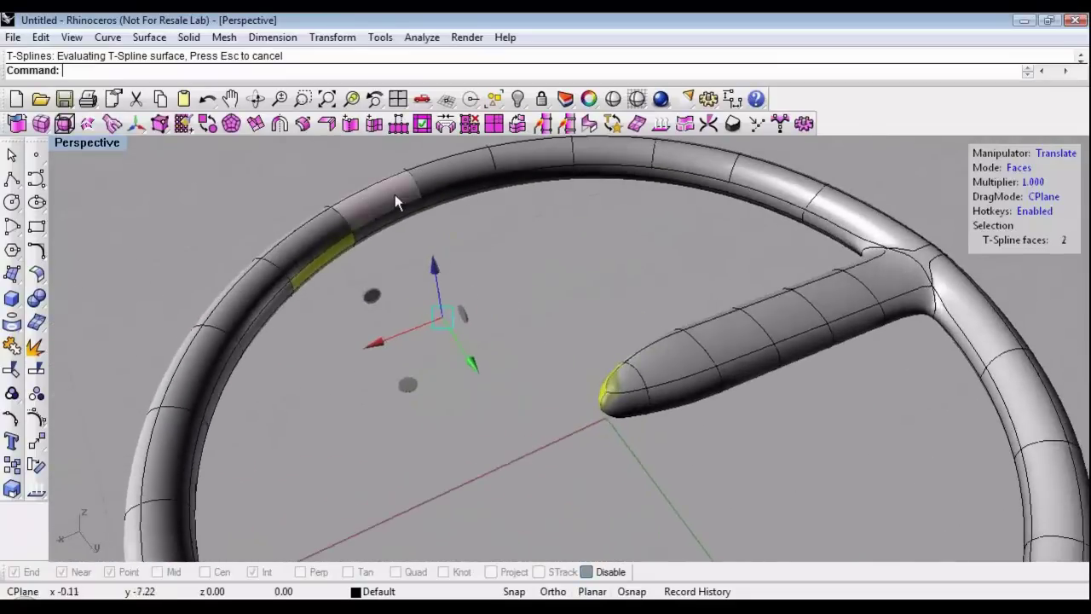
{"action": "left_click", "coordinate": [445, 124]}
{"action": "key", "text": "Return"}
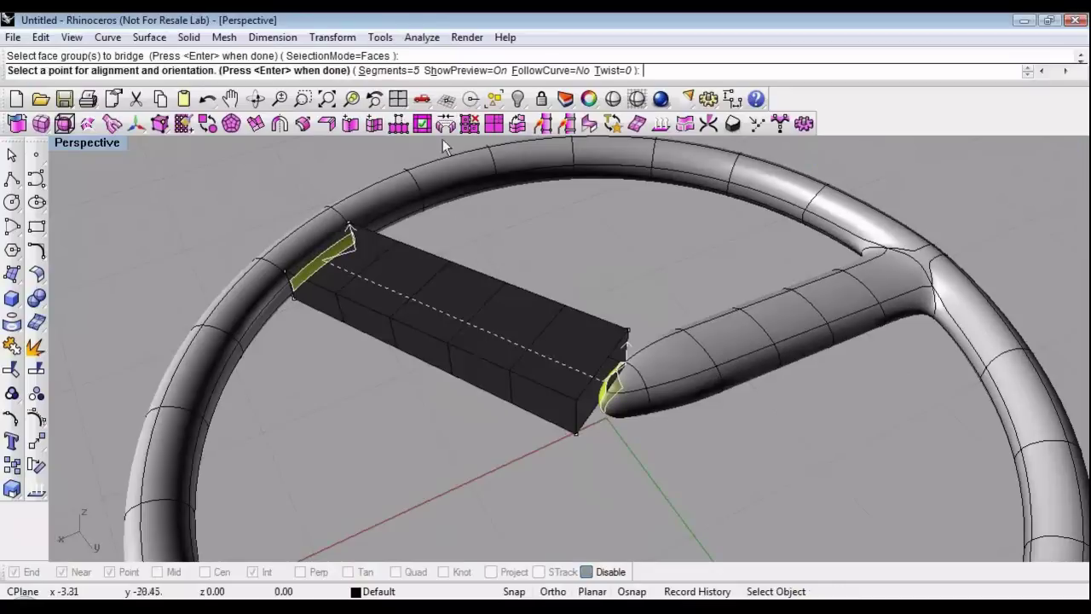
{"action": "right_click_drag", "start_coordinate": [516, 269], "coordinate": [767, 398]}
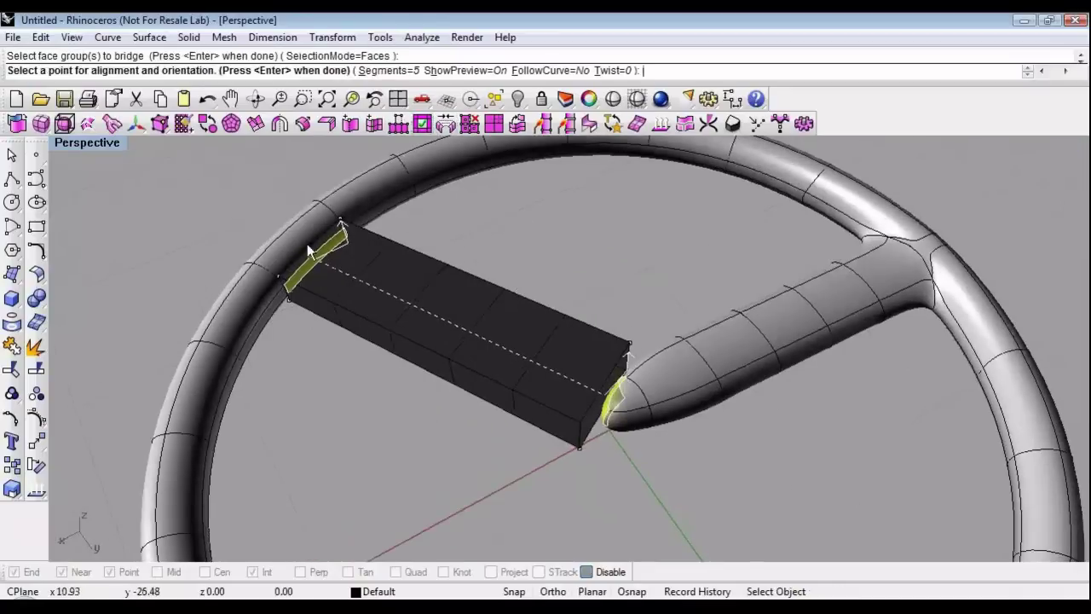
{"action": "key", "text": "Return"}
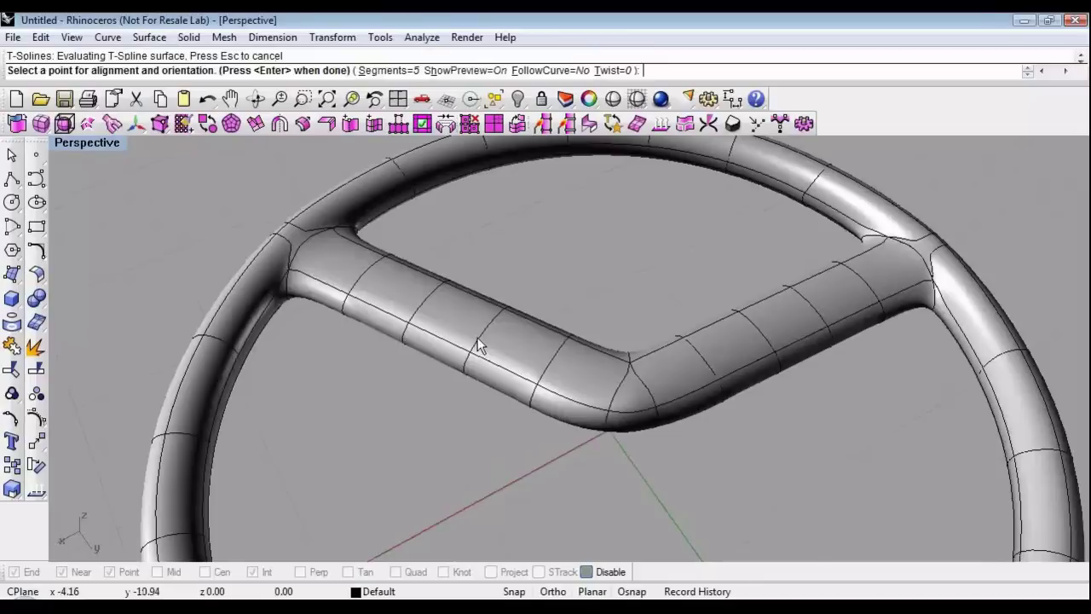
Start a T-Splines bridge between the remaining side face of the hub and the facing inner face of the torus.
{"action": "right_click_drag", "start_coordinate": [691, 414], "coordinate": [609, 342]}
{"action": "left_click", "coordinate": [612, 326]}
{"action": "right_click_drag", "start_coordinate": [554, 405], "coordinate": [471, 376]}
{"action": "scroll", "coordinate": [463, 274], "scroll_direction": "up", "scroll_amount": 3}
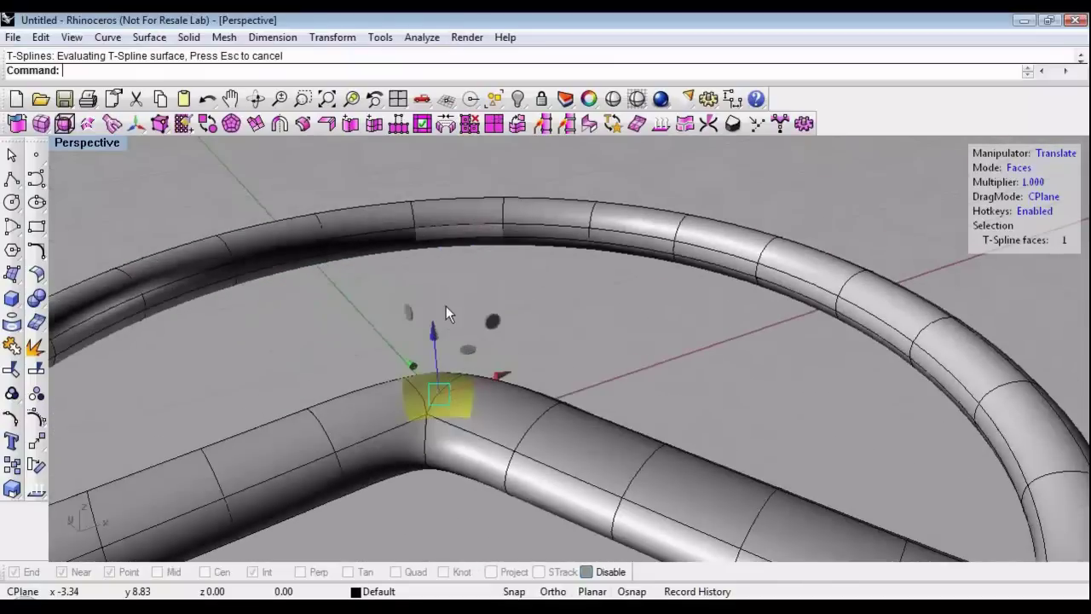
{"action": "left_click", "coordinate": [464, 234]}
{"action": "right_click_drag", "start_coordinate": [388, 322], "coordinate": [786, 372]}
{"action": "left_click", "coordinate": [755, 358], "text": "shift"}
{"action": "scroll", "coordinate": [536, 305], "scroll_direction": "down", "scroll_amount": 2}
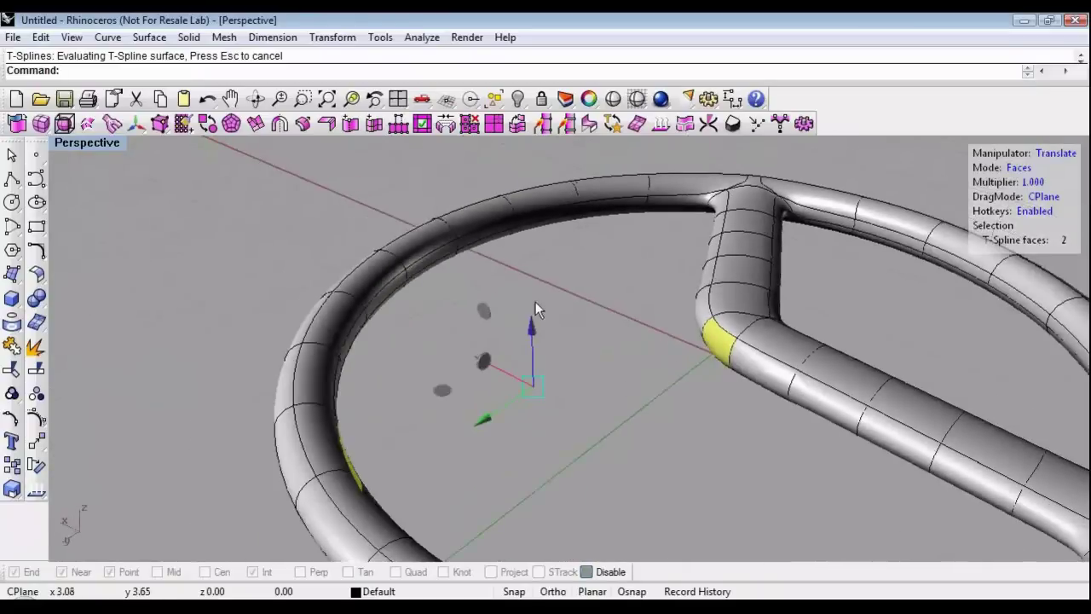
{"action": "left_click", "coordinate": [454, 128]}
{"action": "right_click_drag", "start_coordinate": [665, 421], "coordinate": [561, 387]}
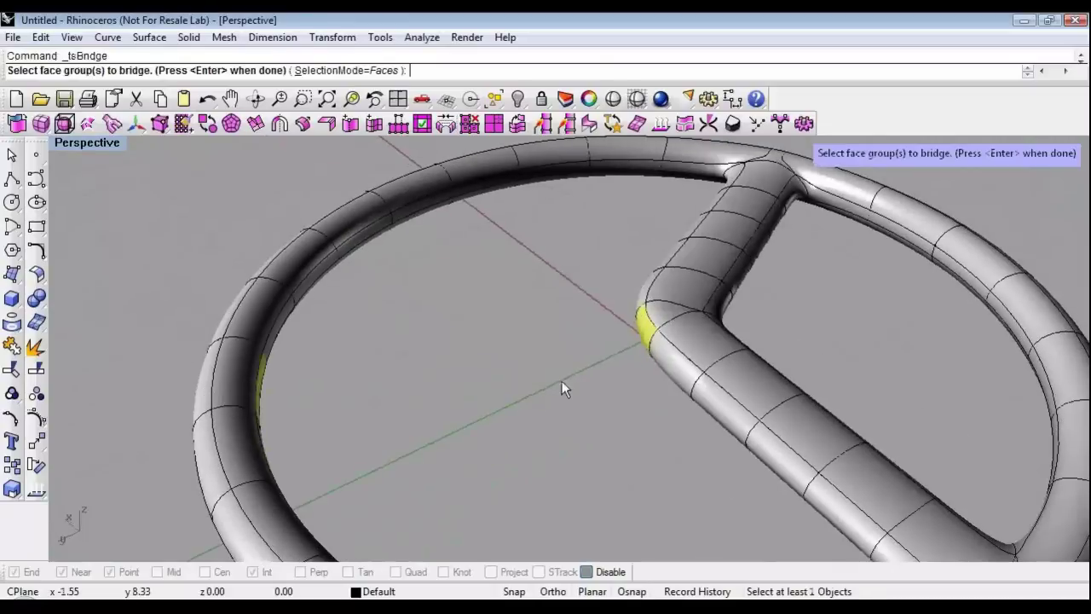
{"action": "key", "text": "Return"}
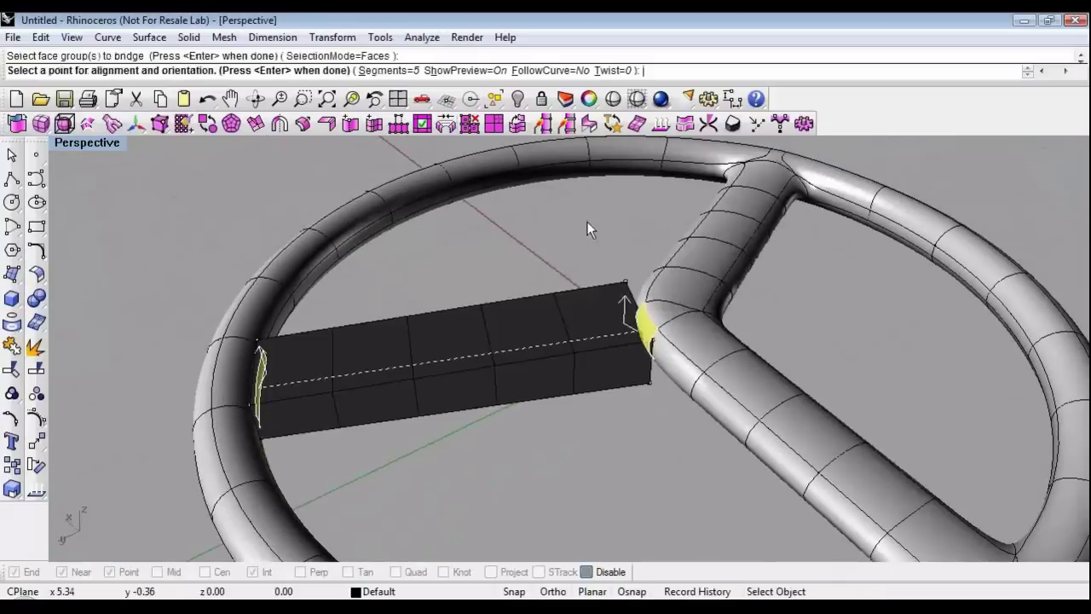
Build the third spoke as a twisted bridge with a twist of 1 rotation and 10 segments.
{"action": "left_click", "coordinate": [612, 71]}
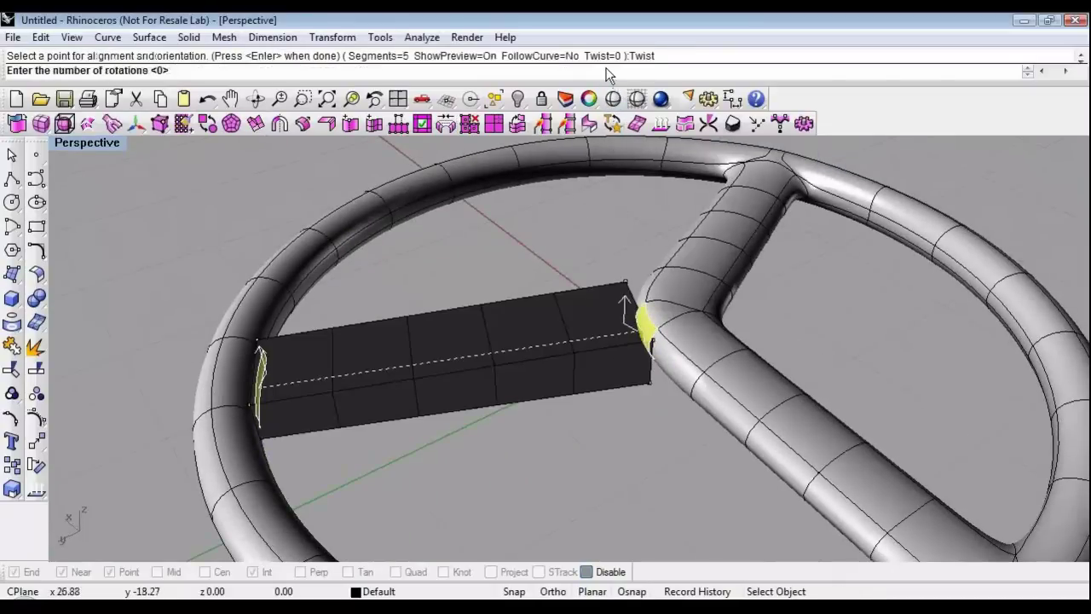
{"action": "type", "text": "1"}
{"action": "key", "text": "Return"}
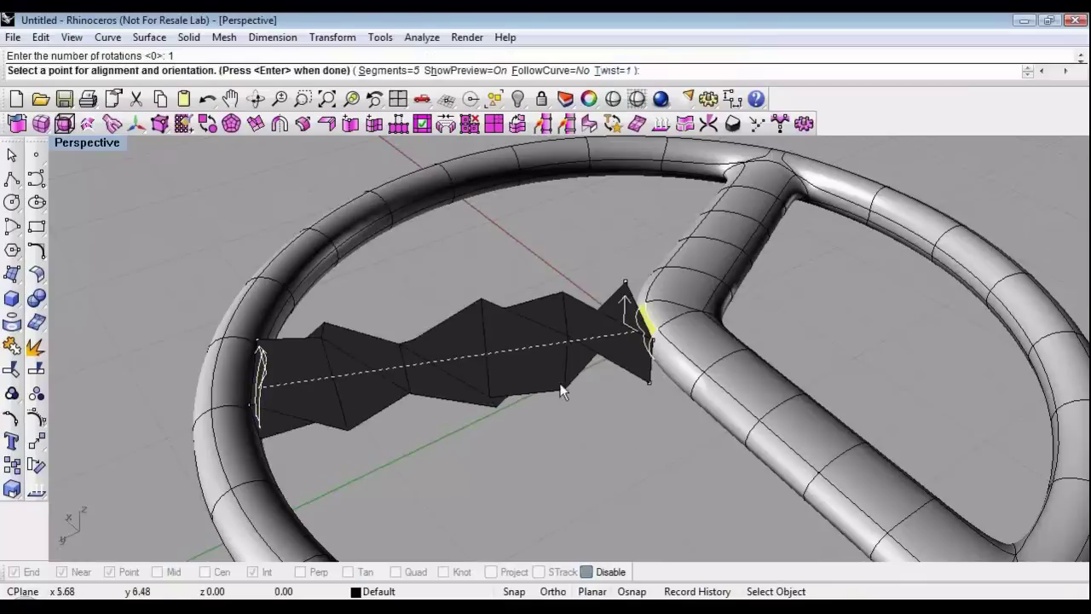
{"action": "right_click_drag", "start_coordinate": [560, 384], "coordinate": [491, 447]}
{"action": "left_click", "coordinate": [389, 71]}
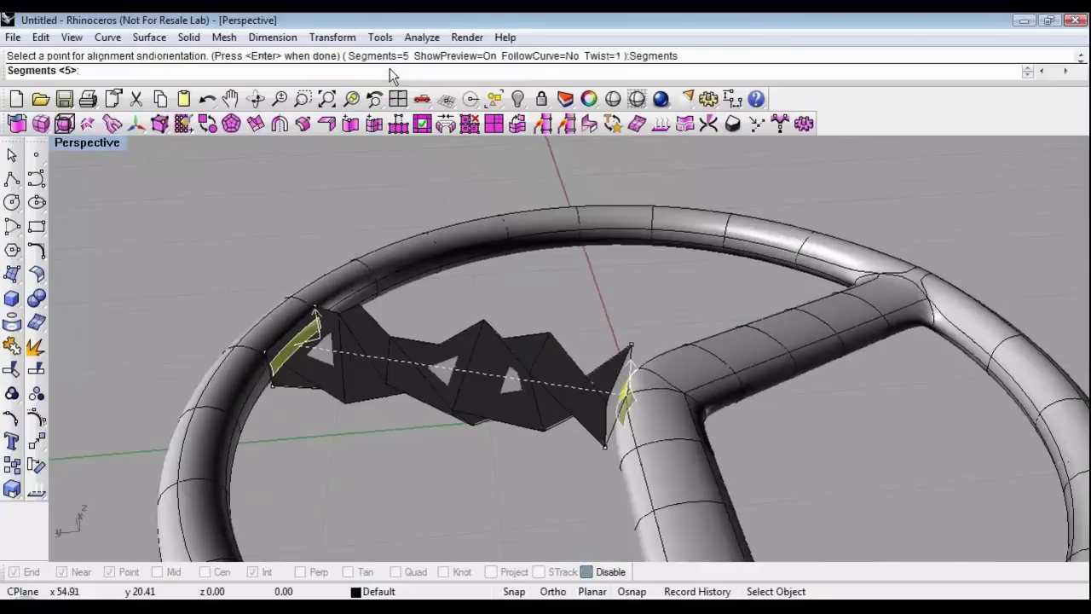
{"action": "type", "text": "10"}
{"action": "key", "text": "Return"}
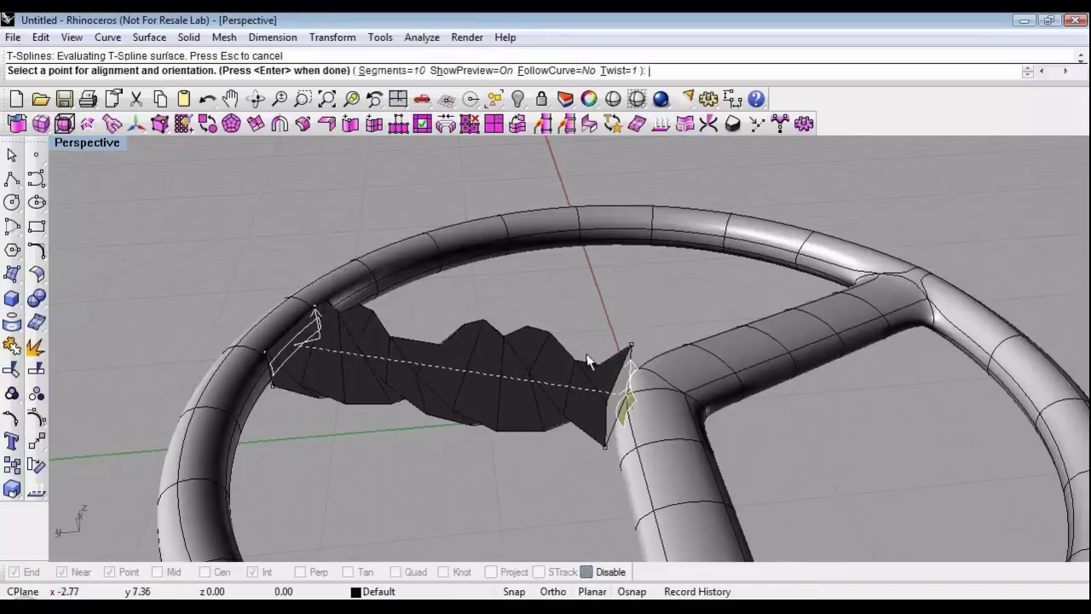
{"action": "key", "text": "Return"}
{"action": "right_click_drag", "start_coordinate": [449, 392], "coordinate": [580, 383]}
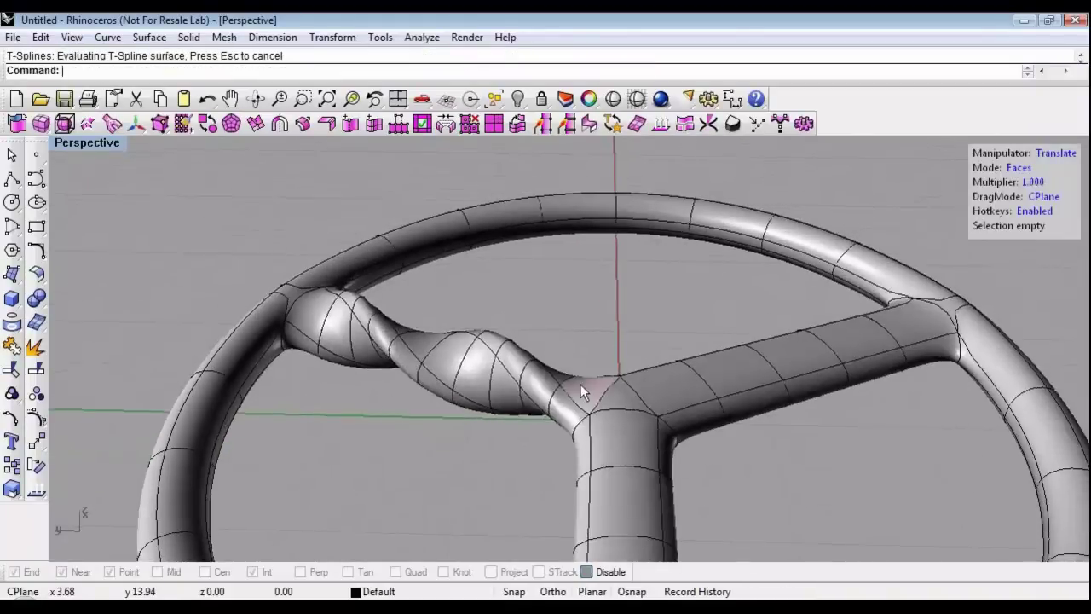
{"action": "right_click_drag", "start_coordinate": [603, 446], "coordinate": [423, 354]}
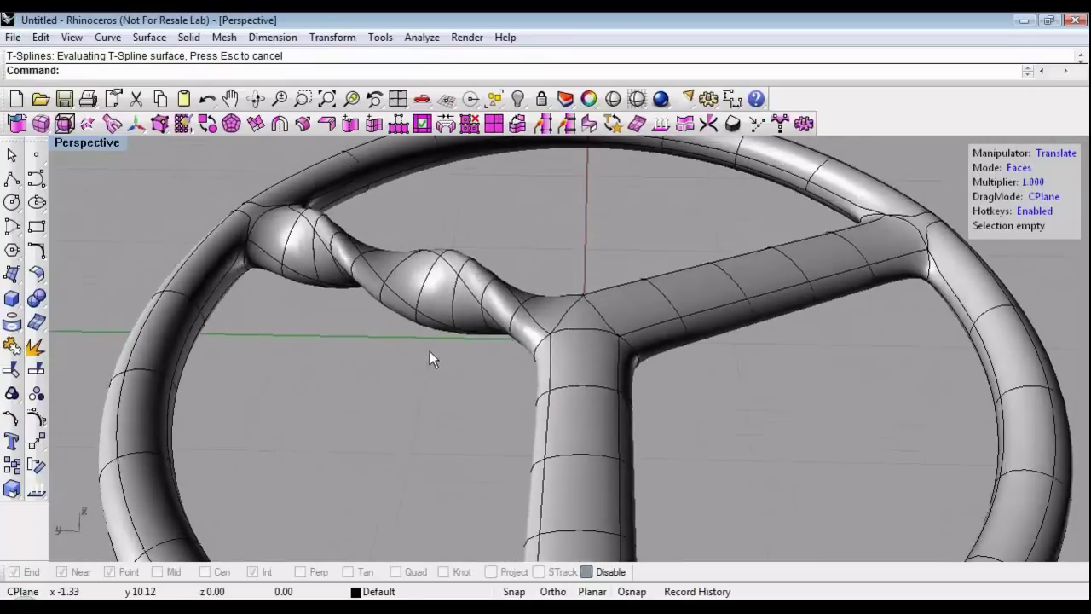
Set the T-Splines display mesh preset to High.
{"action": "key", "text": "3"}
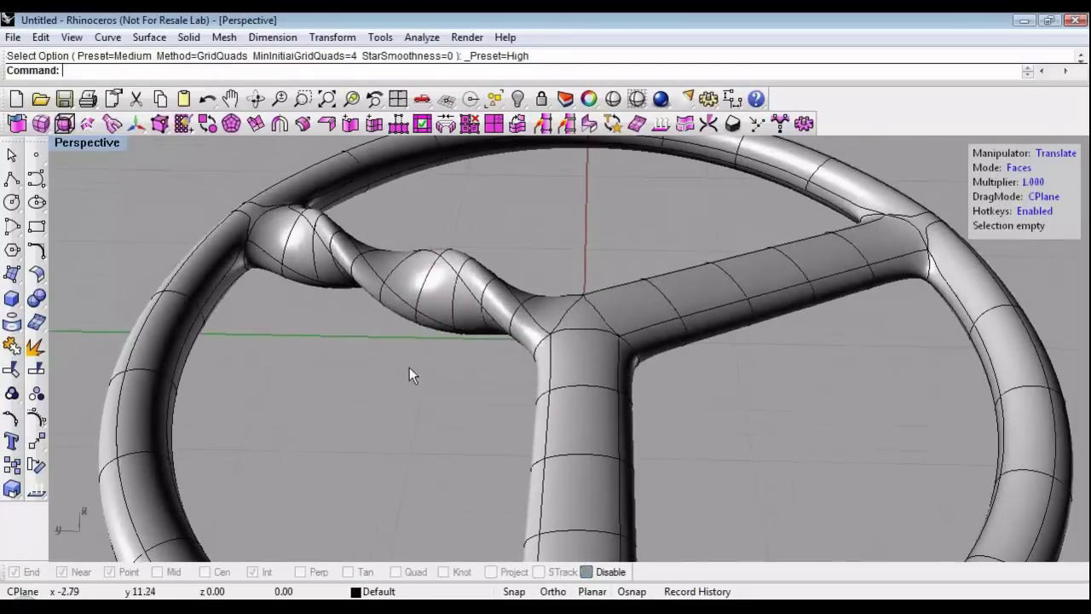
{"action": "scroll", "coordinate": [410, 366], "scroll_direction": "down", "scroll_amount": 2}
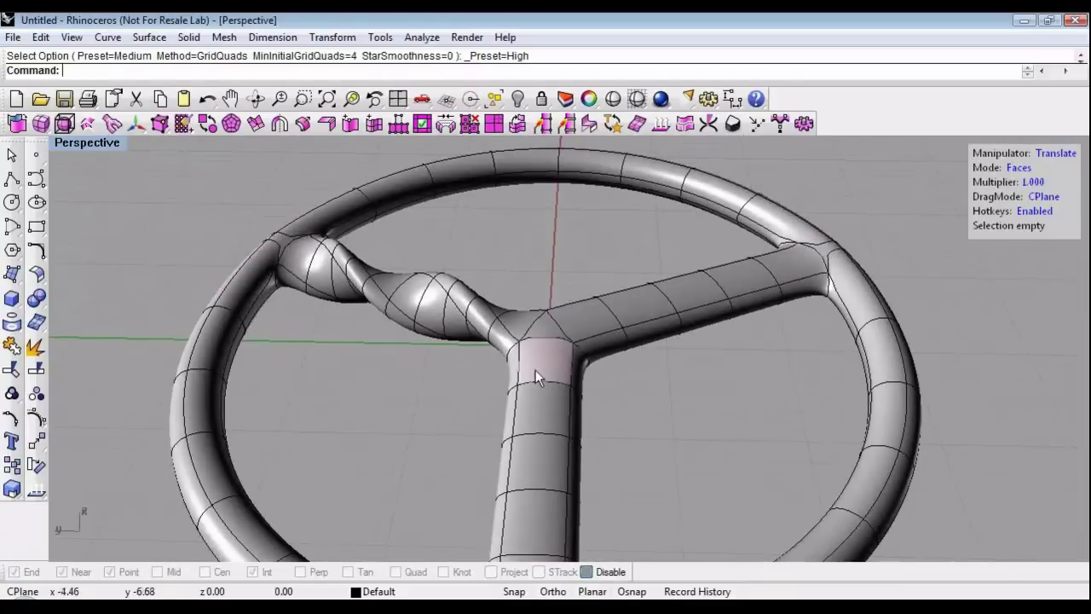
{"action": "scroll", "coordinate": [786, 341], "scroll_direction": "down", "scroll_amount": 3}
{"action": "right_click_drag", "start_coordinate": [731, 298], "coordinate": [733, 223]}
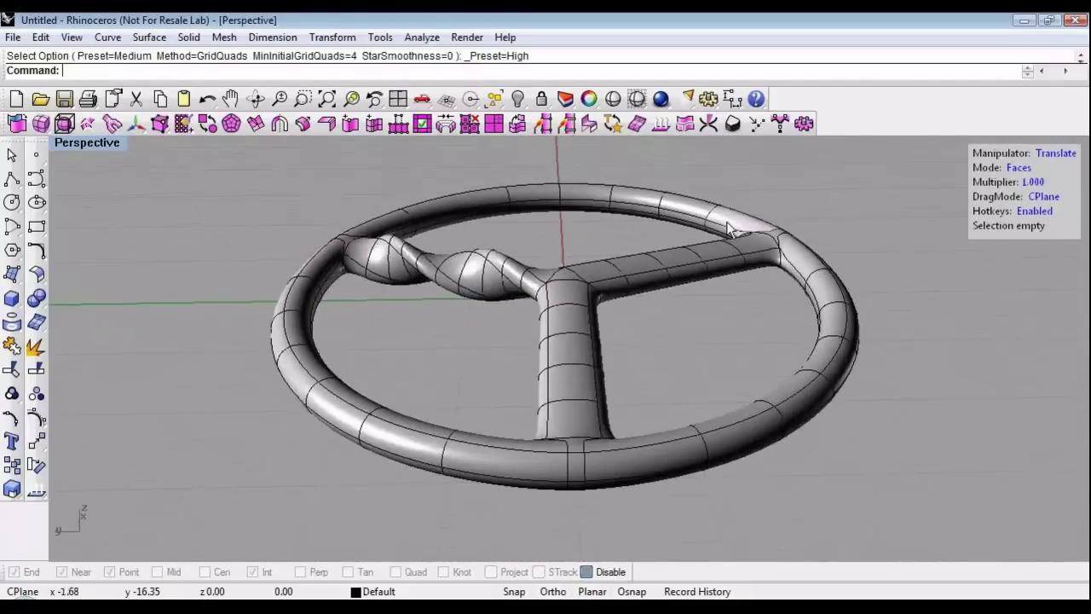
Make the whole steering wheel T-Spline uniform to even out the surface at the spoke junctions.
{"action": "scroll", "coordinate": [626, 202], "scroll_direction": "up", "scroll_amount": 2}
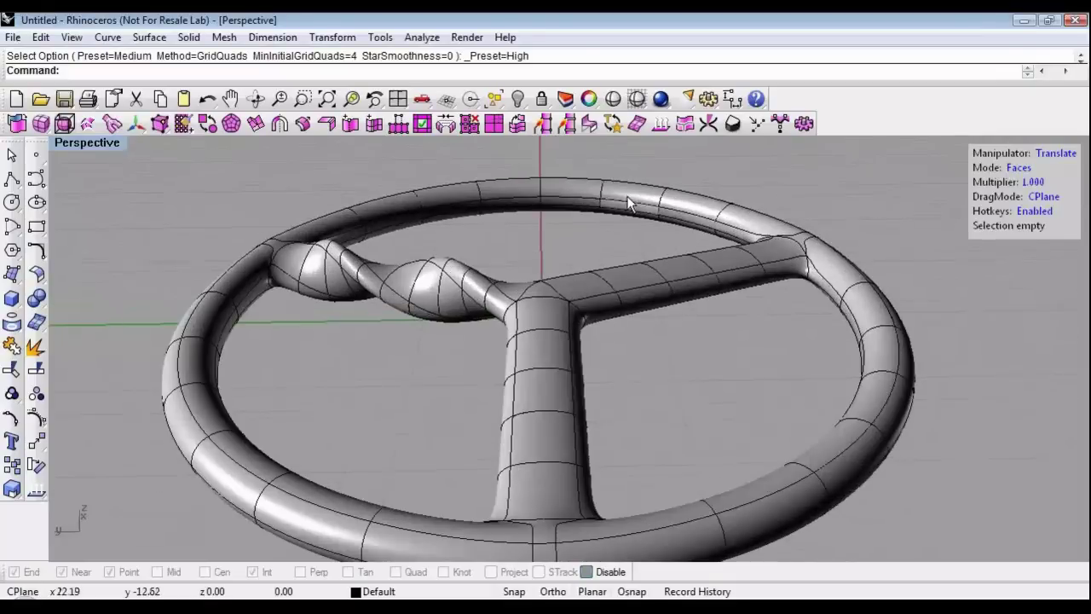
{"action": "left_click", "coordinate": [612, 126]}
{"action": "left_click", "coordinate": [578, 335]}
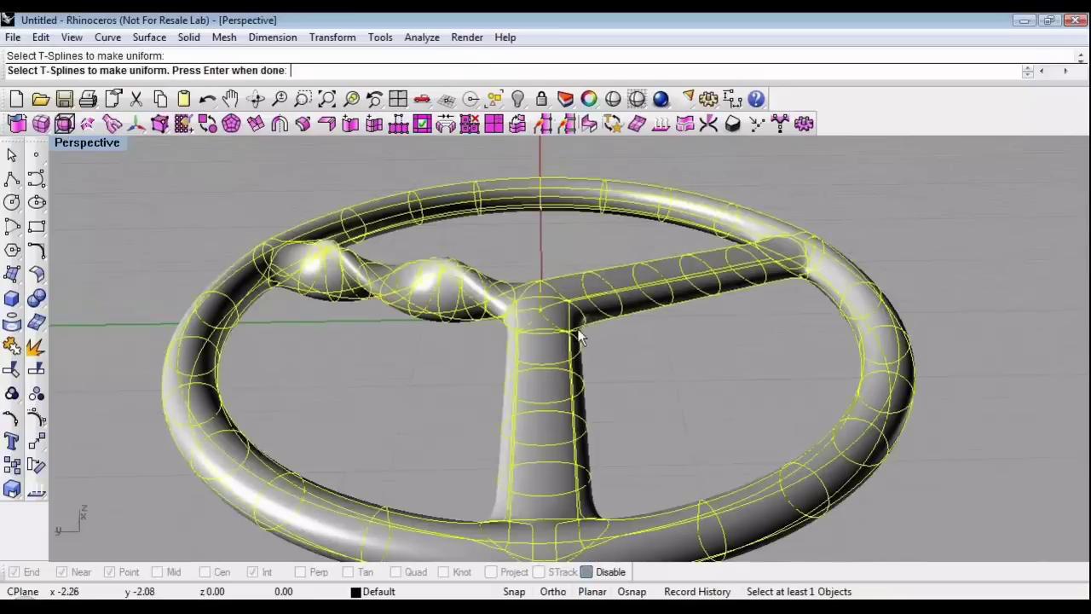
{"action": "key", "text": "Return"}
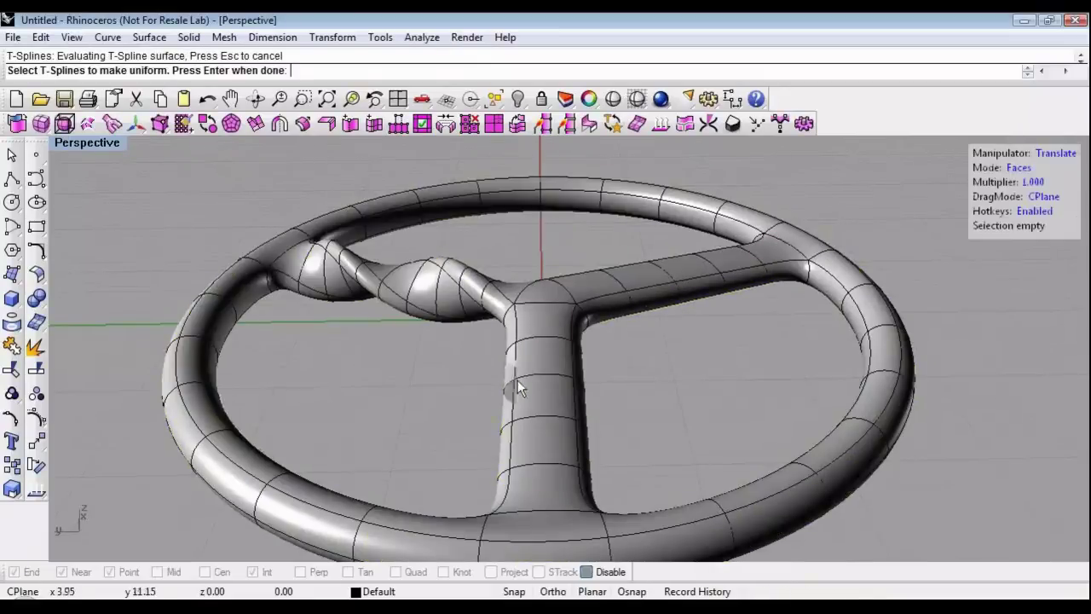
{"action": "right_click_drag", "start_coordinate": [534, 501], "coordinate": [551, 467]}
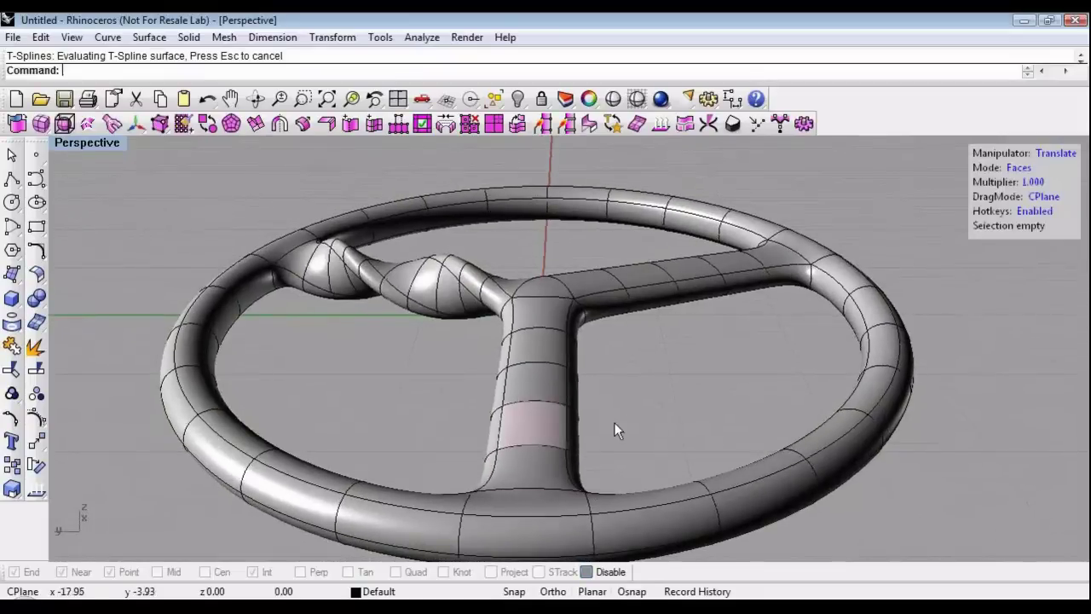
{"action": "right_click_drag", "start_coordinate": [545, 417], "coordinate": [446, 312]}
{"action": "scroll", "coordinate": [446, 312], "scroll_direction": "up", "scroll_amount": 2}
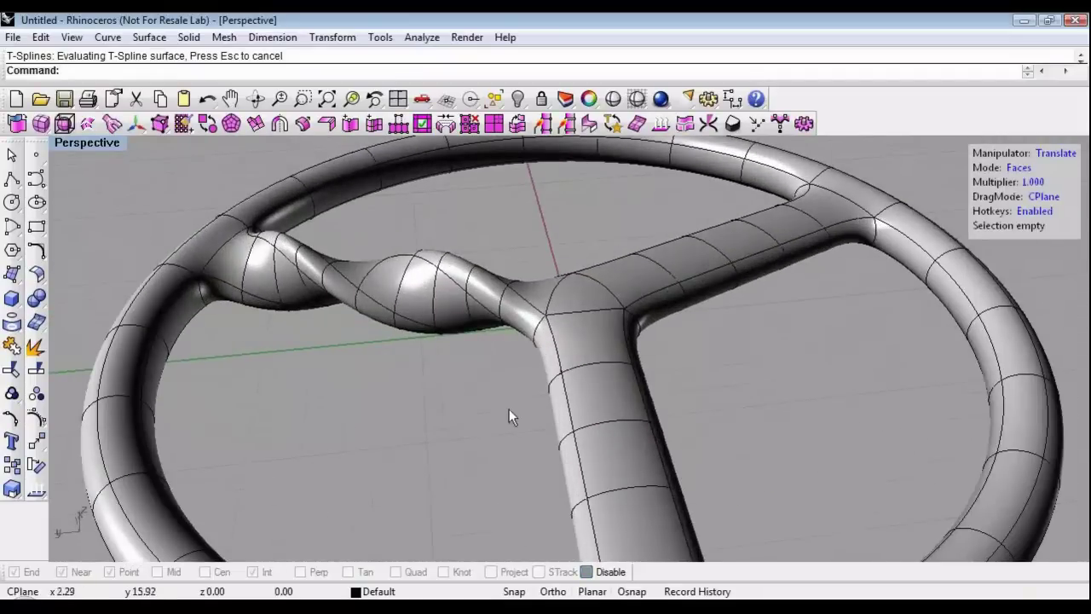
Show the wheel as a box shape and delete the middle faces of the twisted spoke.
{"action": "right_click_drag", "start_coordinate": [509, 408], "coordinate": [559, 367]}
{"action": "key", "text": "Tab"}
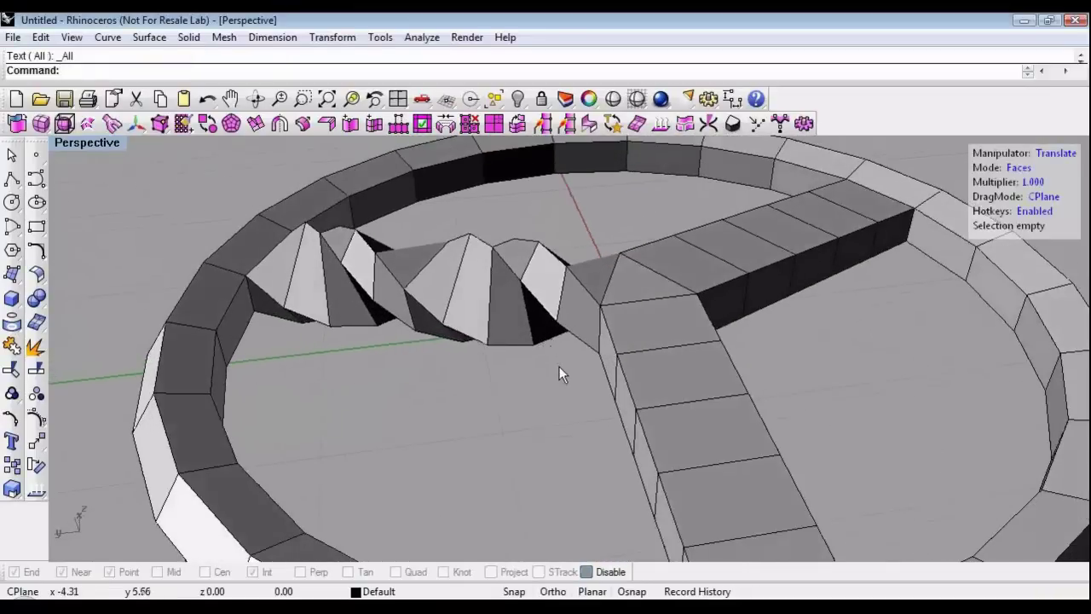
{"action": "left_click_drag", "start_coordinate": [488, 236], "coordinate": [462, 289]}
{"action": "right_click_drag", "start_coordinate": [462, 289], "coordinate": [512, 389]}
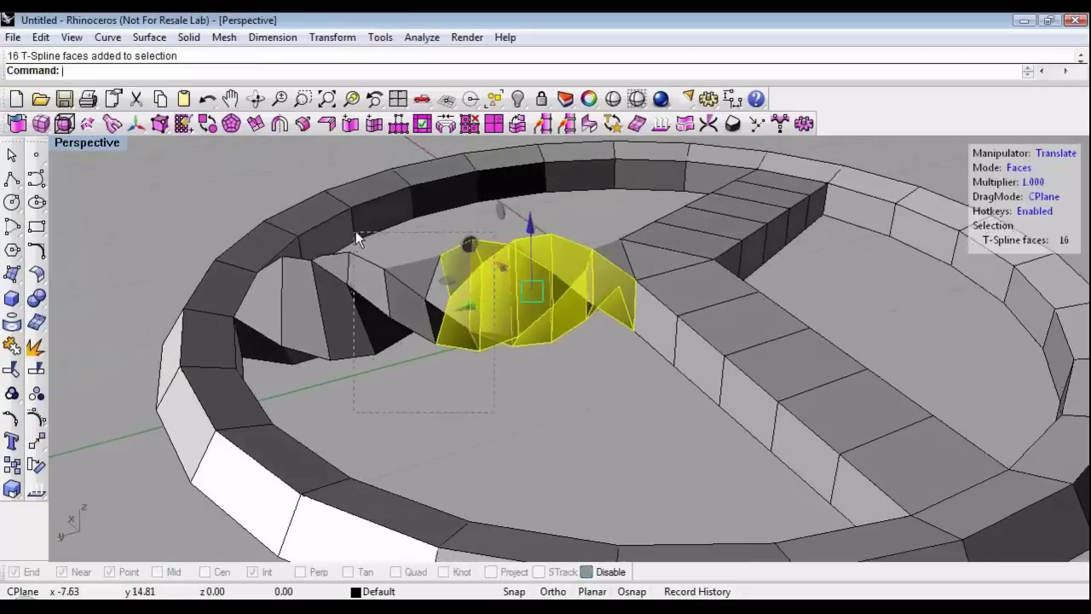
{"action": "left_click_drag", "start_coordinate": [355, 231], "coordinate": [358, 233]}
{"action": "key", "text": "Delete"}
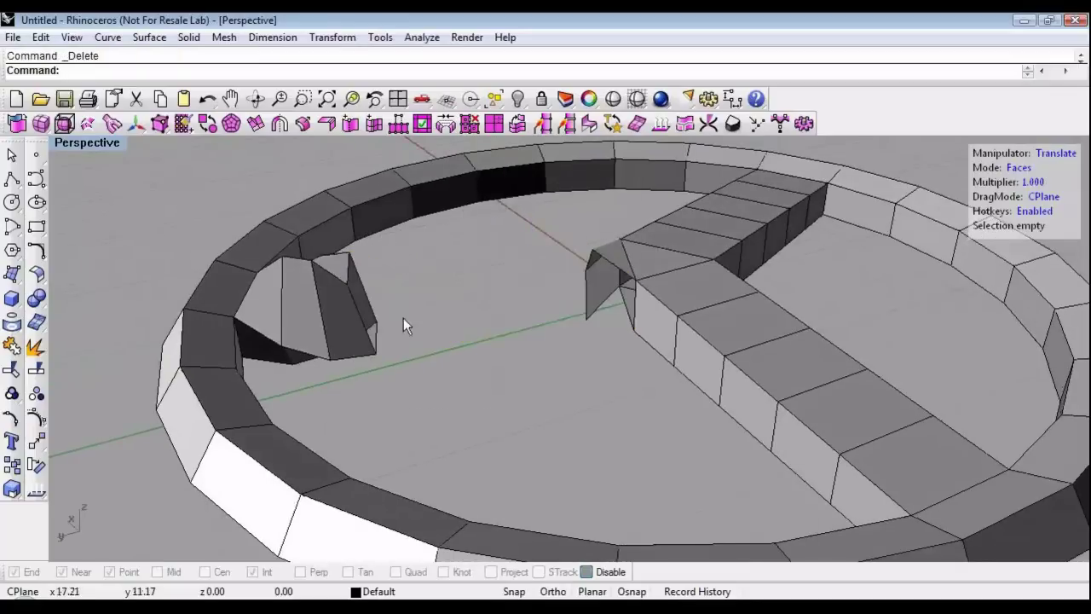
Delete the remaining twisted spoke faces attached to the torus and to the hub.
{"action": "right_click_drag", "start_coordinate": [404, 318], "coordinate": [461, 427]}
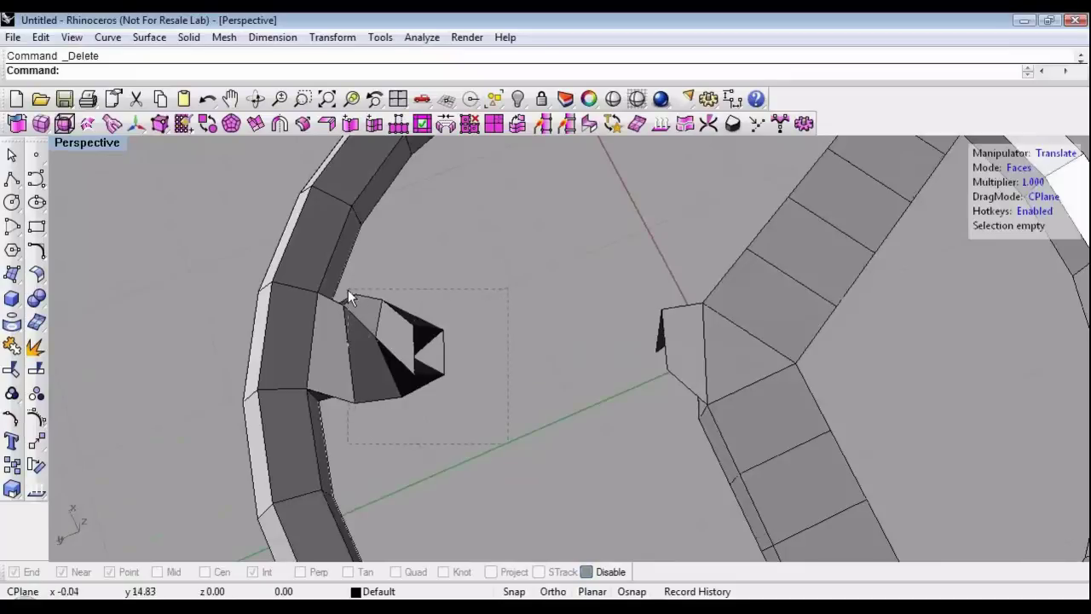
{"action": "left_click_drag", "start_coordinate": [346, 298], "coordinate": [344, 291]}
{"action": "key", "text": "Delete"}
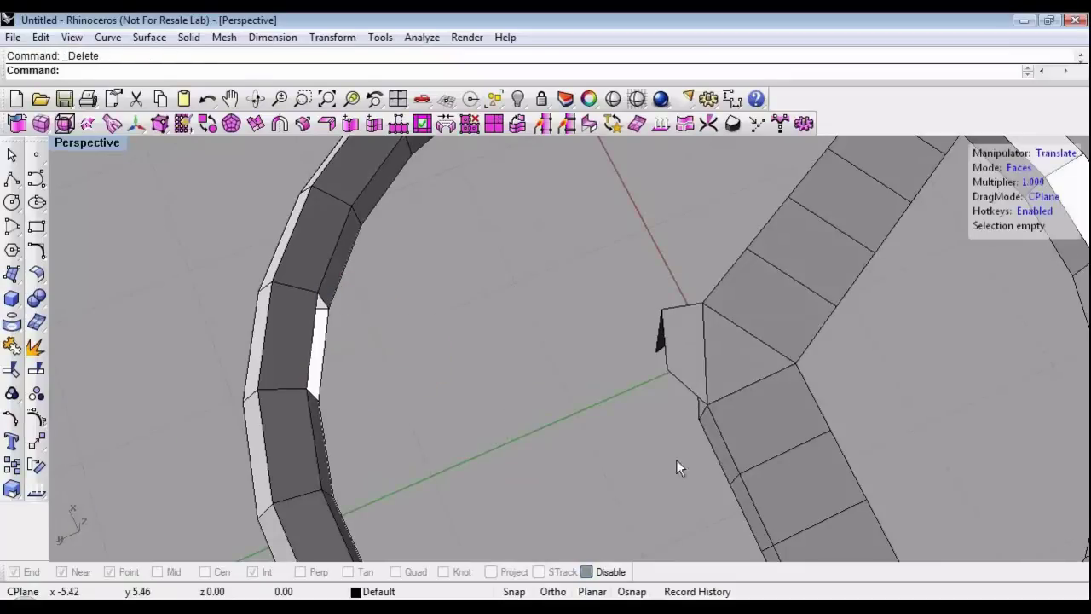
{"action": "right_click_drag", "start_coordinate": [675, 463], "coordinate": [595, 443]}
{"action": "left_click_drag", "start_coordinate": [596, 436], "coordinate": [527, 266]}
{"action": "key", "text": "Delete"}
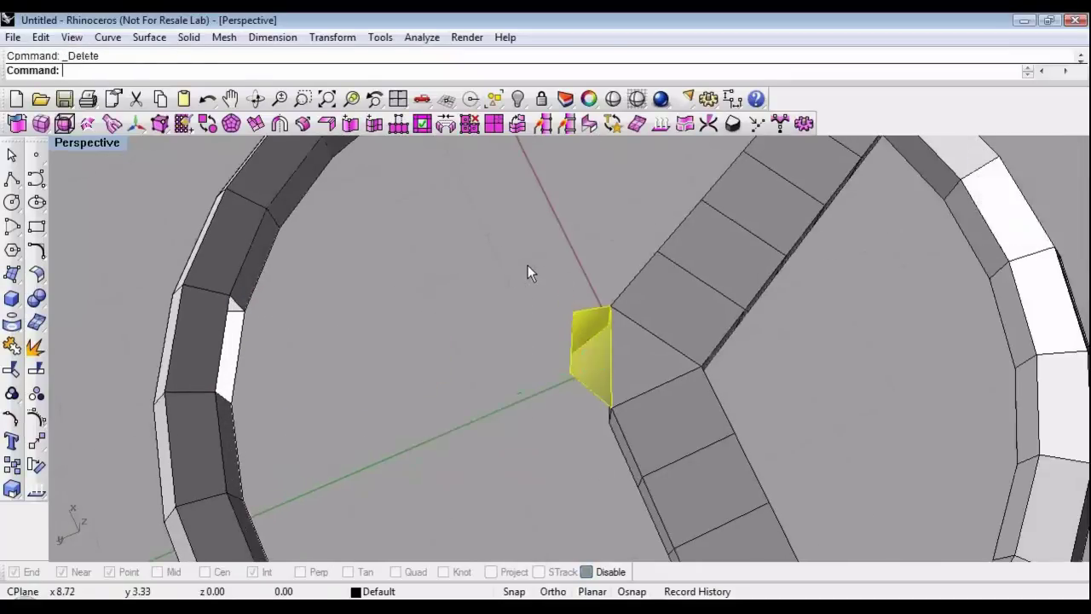
Fill the open holes left in the torus and in the side of the hub.
{"action": "right_click_drag", "start_coordinate": [525, 337], "coordinate": [438, 167]}
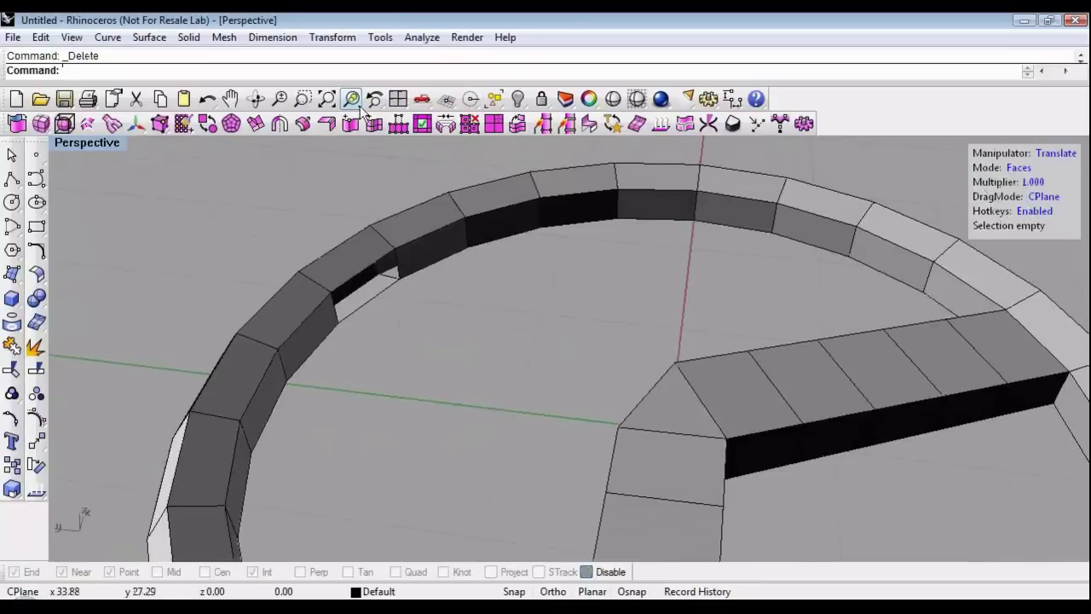
{"action": "left_click", "coordinate": [415, 124]}
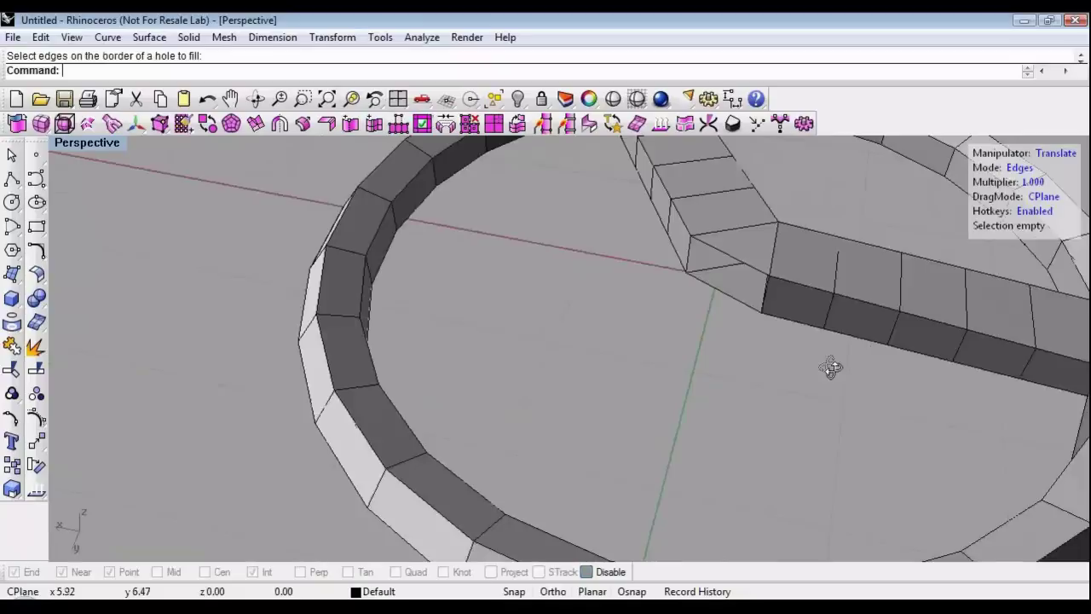
{"action": "right_click_drag", "start_coordinate": [828, 366], "coordinate": [739, 239]}
{"action": "left_click", "coordinate": [740, 250]}
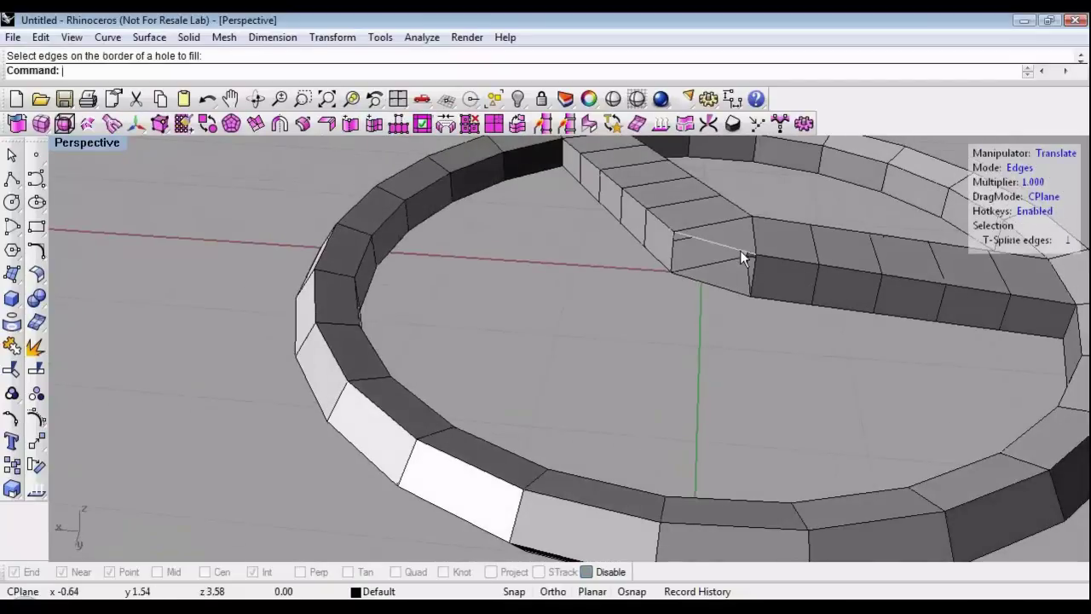
{"action": "key", "text": "Return"}
Start a new bridge between the filled hub side face and the filled inner torus face.
{"action": "right_click_drag", "start_coordinate": [768, 332], "coordinate": [570, 167]}
{"action": "left_click", "coordinate": [734, 300]}
{"action": "left_click", "coordinate": [482, 269], "text": "shift"}
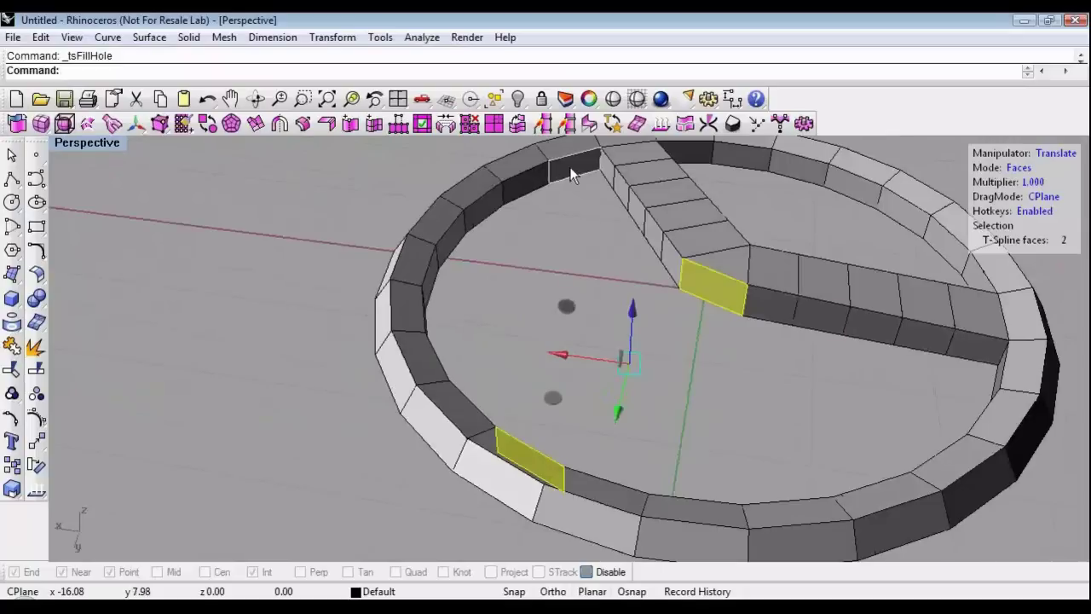
{"action": "left_click", "coordinate": [451, 125]}
{"action": "key", "text": "Return"}
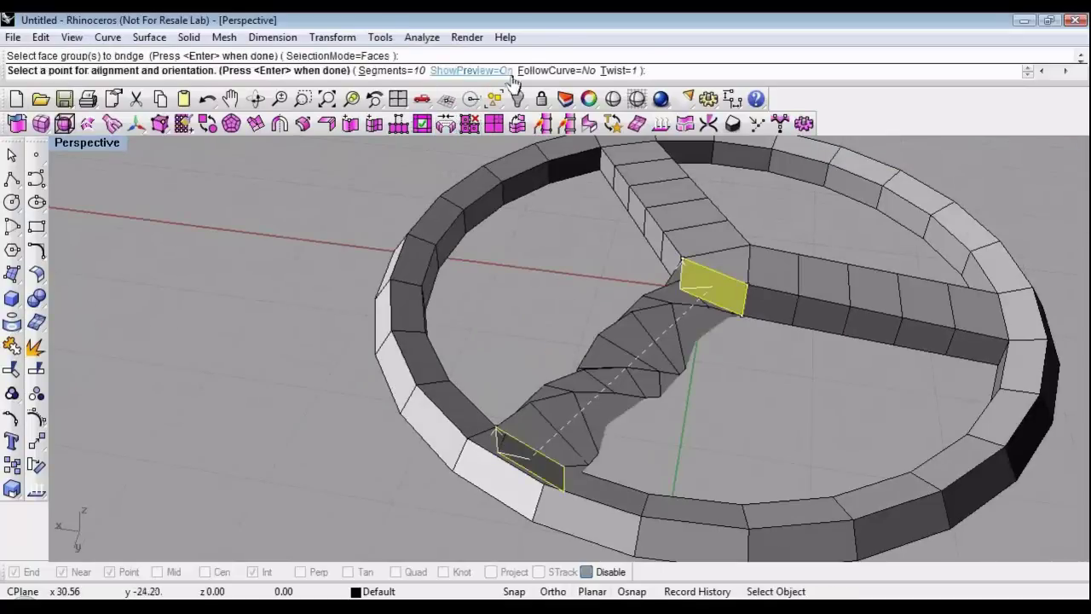
Build the third spoke as a straight bridge with twist 0 and 5 segments.
{"action": "left_click", "coordinate": [623, 71]}
{"action": "type", "text": "0"}
{"action": "key", "text": "Return"}
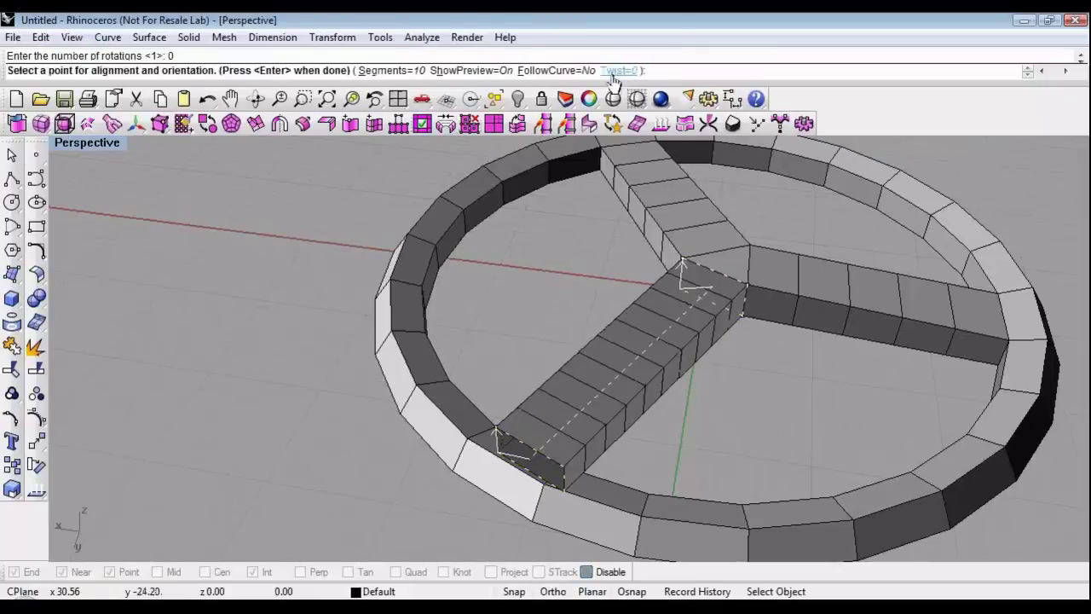
{"action": "left_click", "coordinate": [398, 70]}
{"action": "type", "text": "5"}
{"action": "key", "text": "Return"}
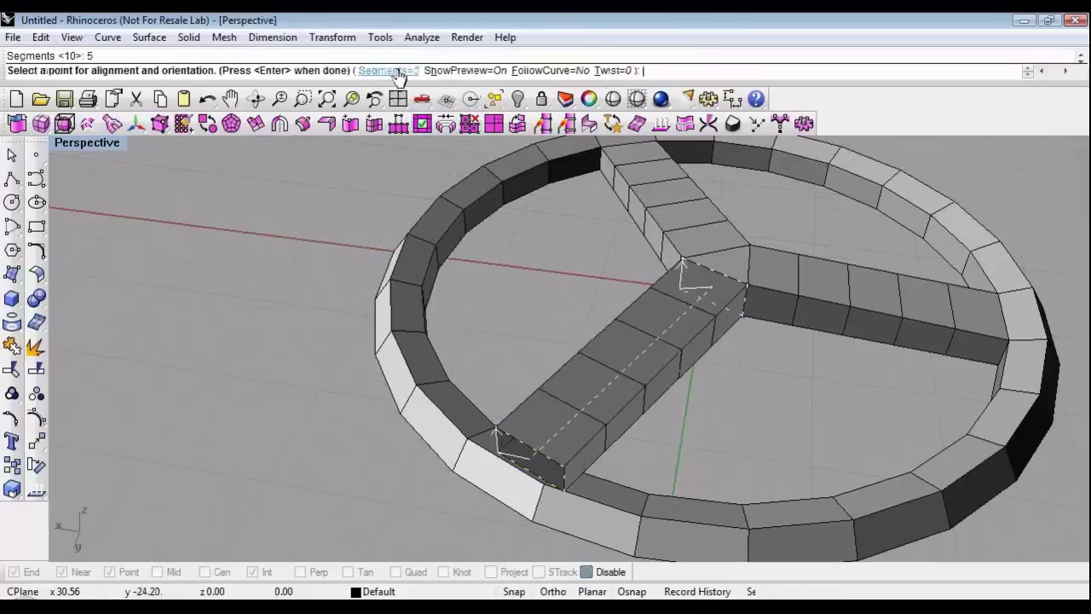
{"action": "key", "text": "Return"}
Return the three-spoke wheel to smooth display.
{"action": "right_click_drag", "start_coordinate": [669, 381], "coordinate": [665, 406]}
{"action": "key", "text": "b"}
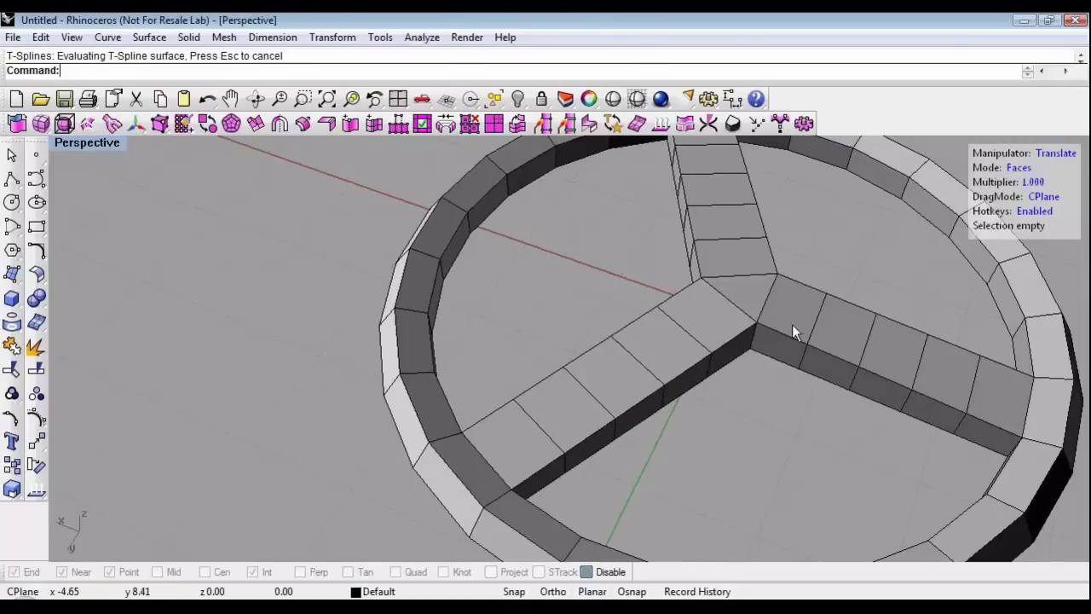
{"action": "scroll", "coordinate": [844, 392], "scroll_direction": "down", "scroll_amount": 2}
{"action": "right_click_drag", "start_coordinate": [725, 395], "coordinate": [566, 394], "text": "shift"}
{"action": "right_click_drag", "start_coordinate": [616, 433], "coordinate": [280, 262]}
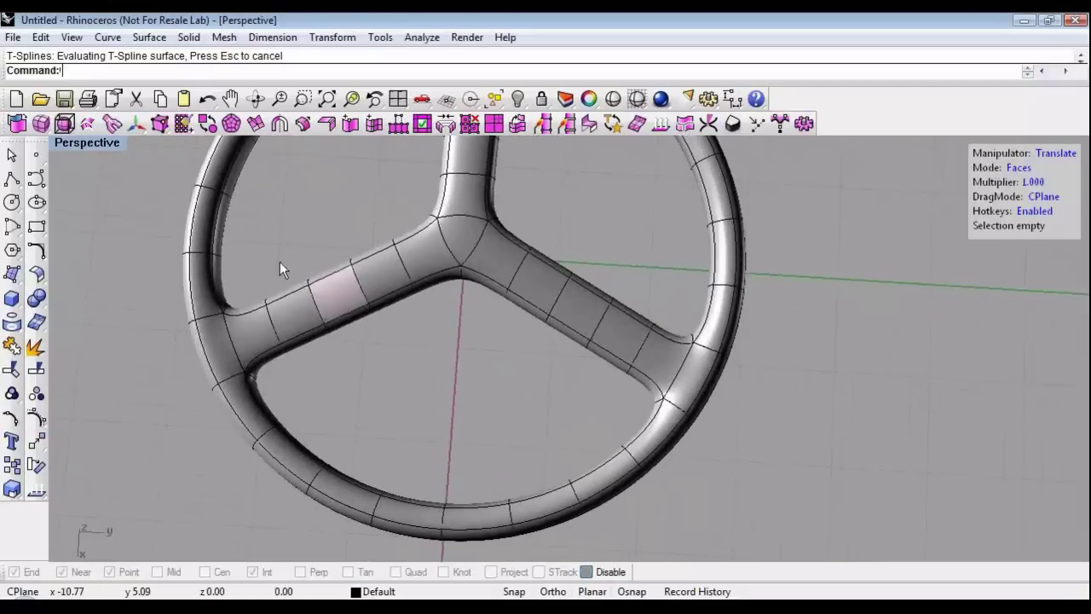
Switch from the Perspective view to a maximized Top view, leaving free space beside the wheel.
{"action": "double_click", "coordinate": [87, 143]}
{"action": "double_click", "coordinate": [72, 146]}
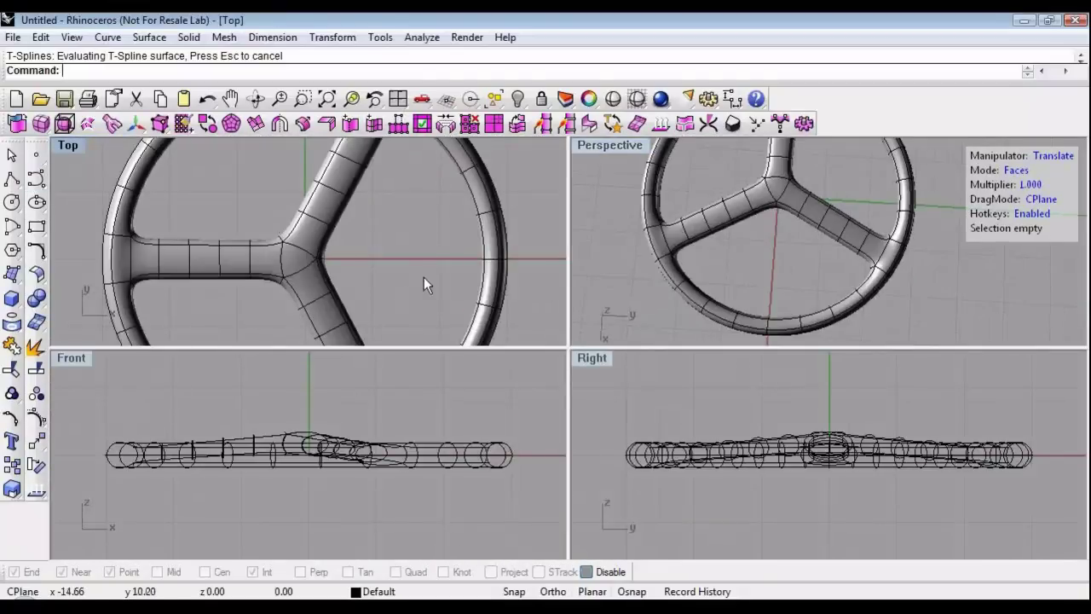
{"action": "key", "text": "ctrl+m"}
{"action": "scroll", "coordinate": [375, 286], "scroll_direction": "down", "scroll_amount": 3}
{"action": "right_click_drag", "start_coordinate": [451, 313], "coordinate": [311, 311]}
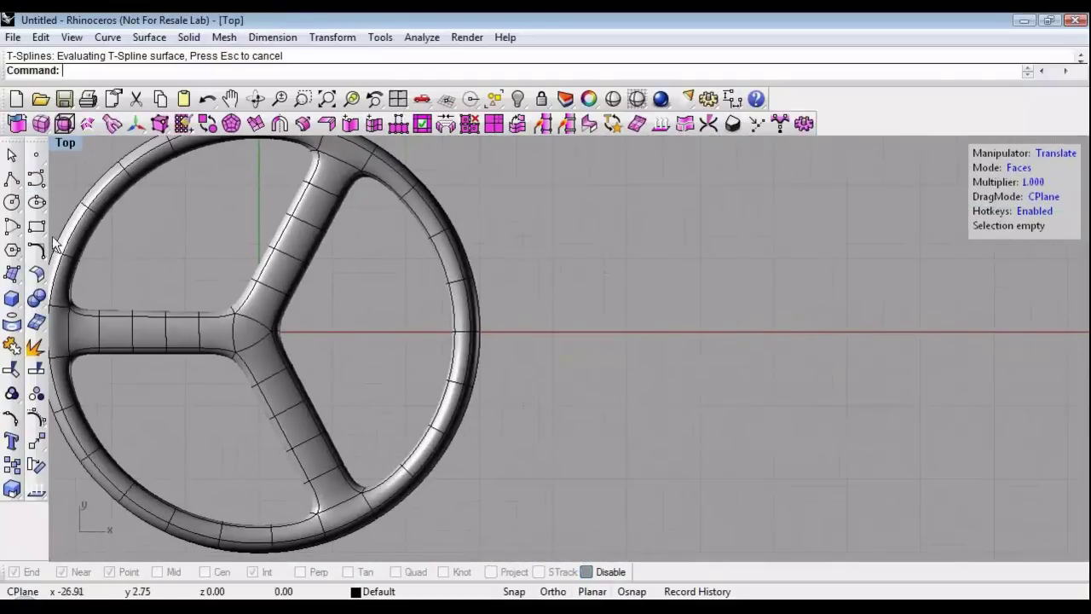
{"action": "left_click", "coordinate": [12, 178]}
{"action": "left_click", "coordinate": [318, 247]}
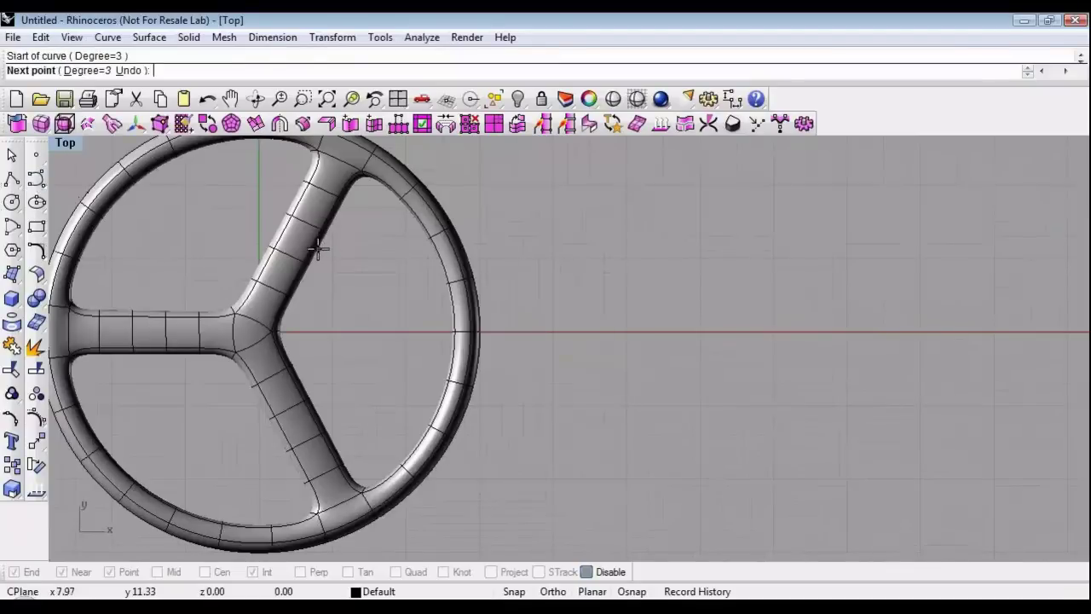
{"action": "left_click", "coordinate": [328, 292]}
{"action": "left_click", "coordinate": [349, 297]}
{"action": "left_click", "coordinate": [388, 301]}
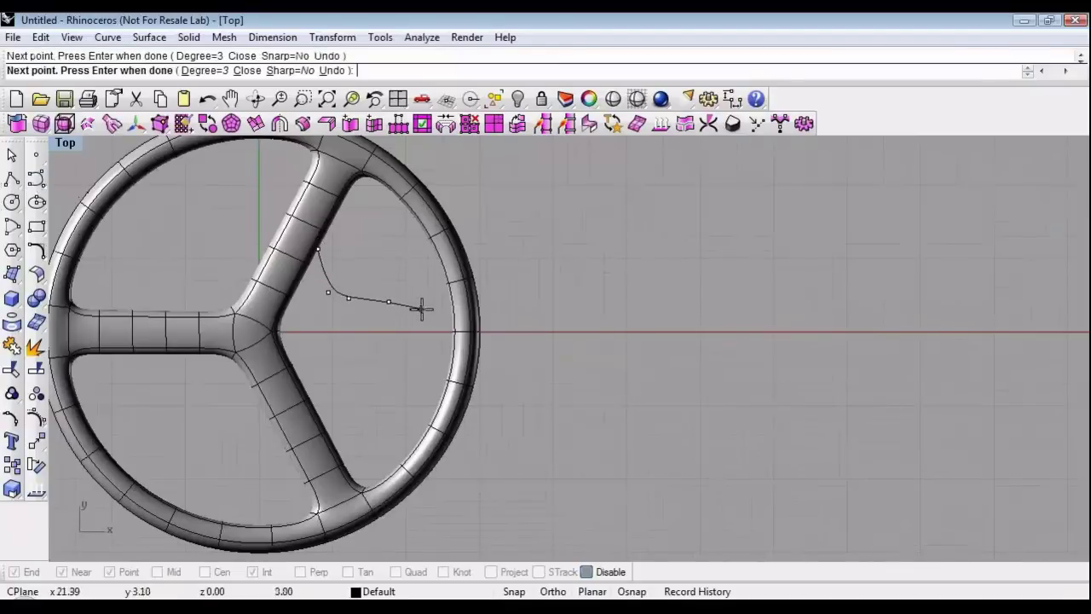
{"action": "key", "text": "Escape"}
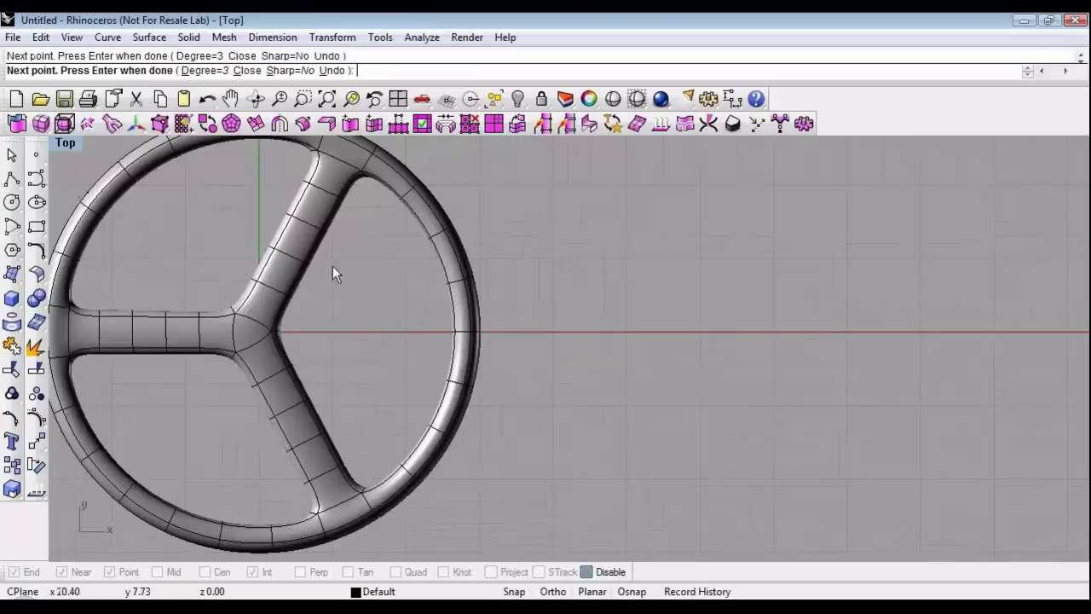
Draw a degree-3 control point curve from the side of the upper spoke, sweeping down to the ring's inner edge.
{"action": "key", "text": "Return"}
{"action": "left_click", "coordinate": [317, 250]}
{"action": "left_click", "coordinate": [335, 282]}
{"action": "left_click", "coordinate": [357, 301]}
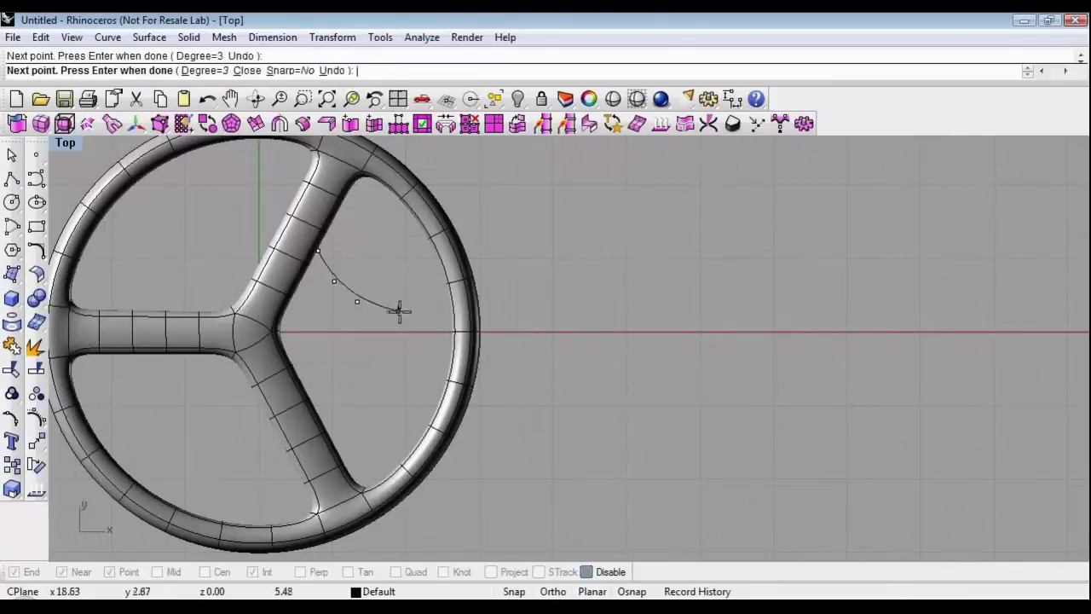
{"action": "left_click", "coordinate": [410, 312]}
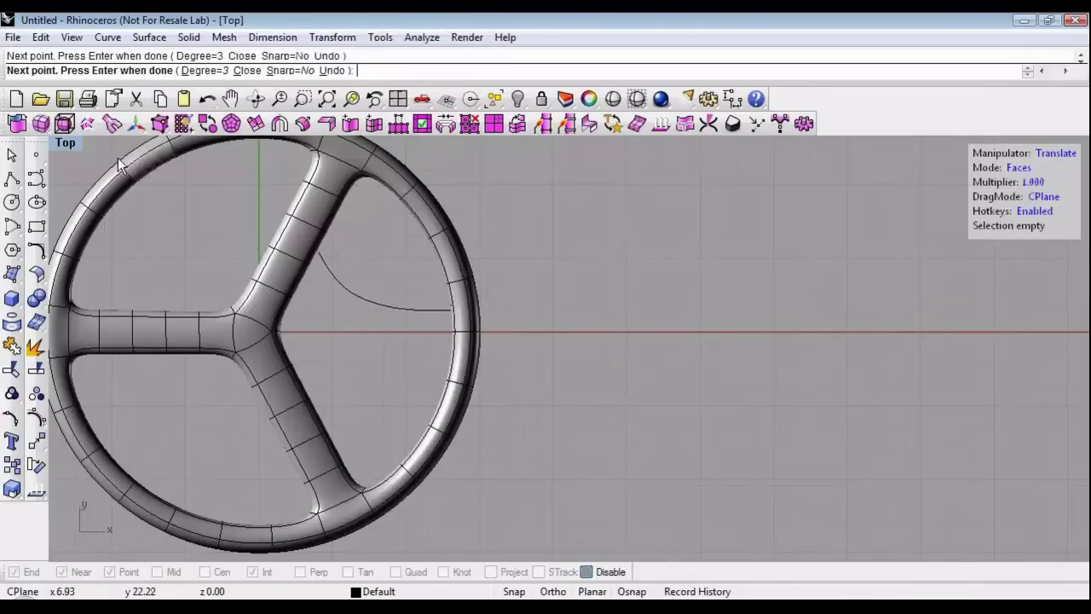
{"action": "key", "text": "Return"}
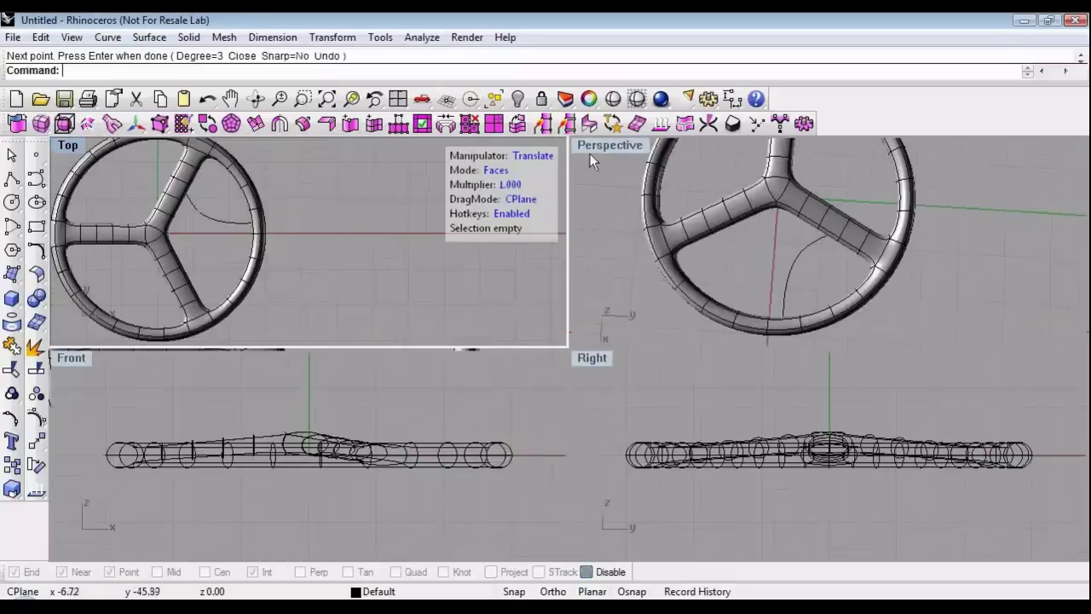
In a maximized Perspective view, start a bridge between the spoke side face and the inner ring face at the curve's ends.
{"action": "double_click", "coordinate": [593, 151]}
{"action": "right_click_drag", "start_coordinate": [518, 357], "coordinate": [557, 290]}
{"action": "left_click", "coordinate": [557, 291]}
{"action": "right_click_drag", "start_coordinate": [541, 390], "coordinate": [438, 212]}
{"action": "left_click", "coordinate": [692, 334], "text": "shift"}
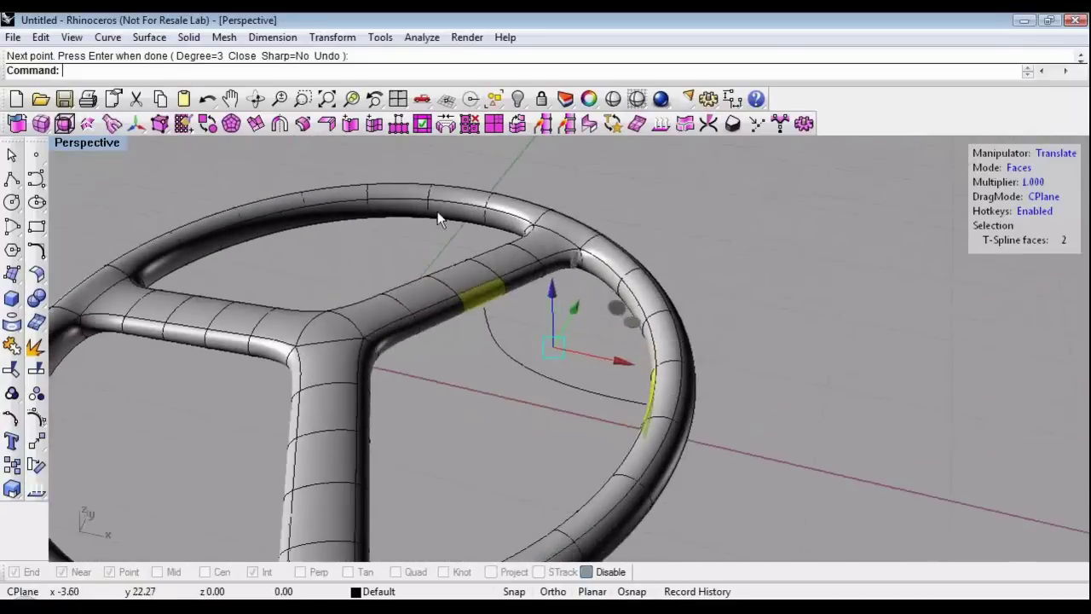
{"action": "left_click", "coordinate": [448, 125]}
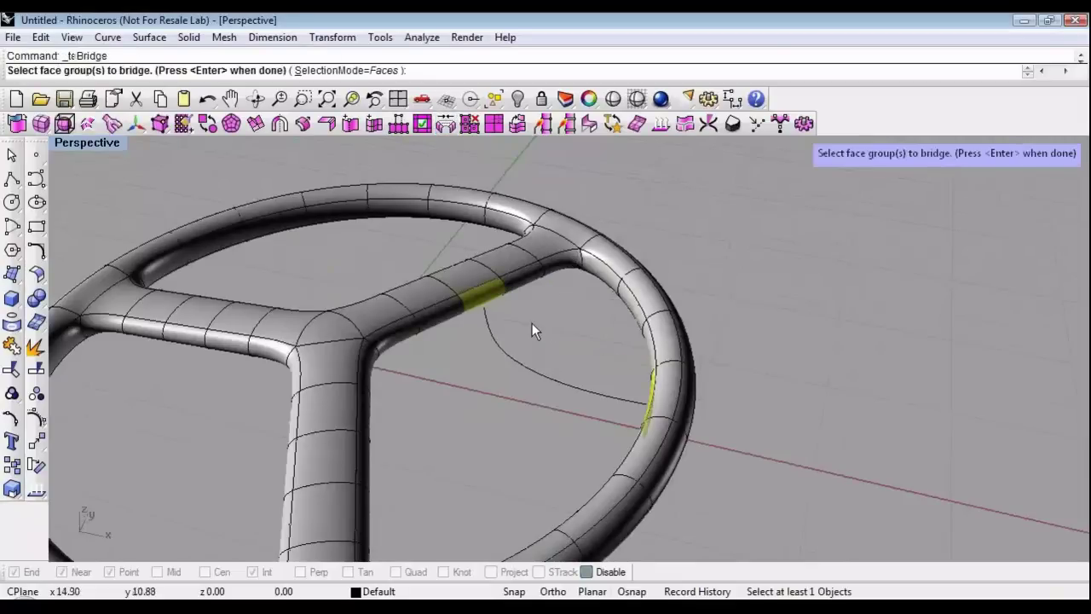
{"action": "key", "text": "Return"}
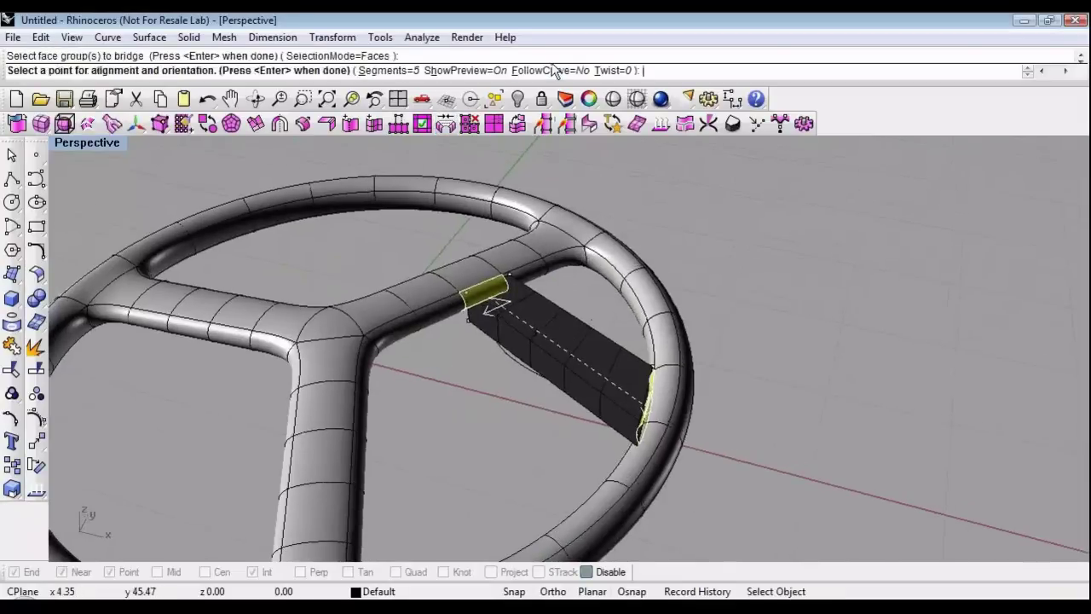
Make the bridge follow the drawn curve and build it with 8 segments.
{"action": "left_click", "coordinate": [551, 74]}
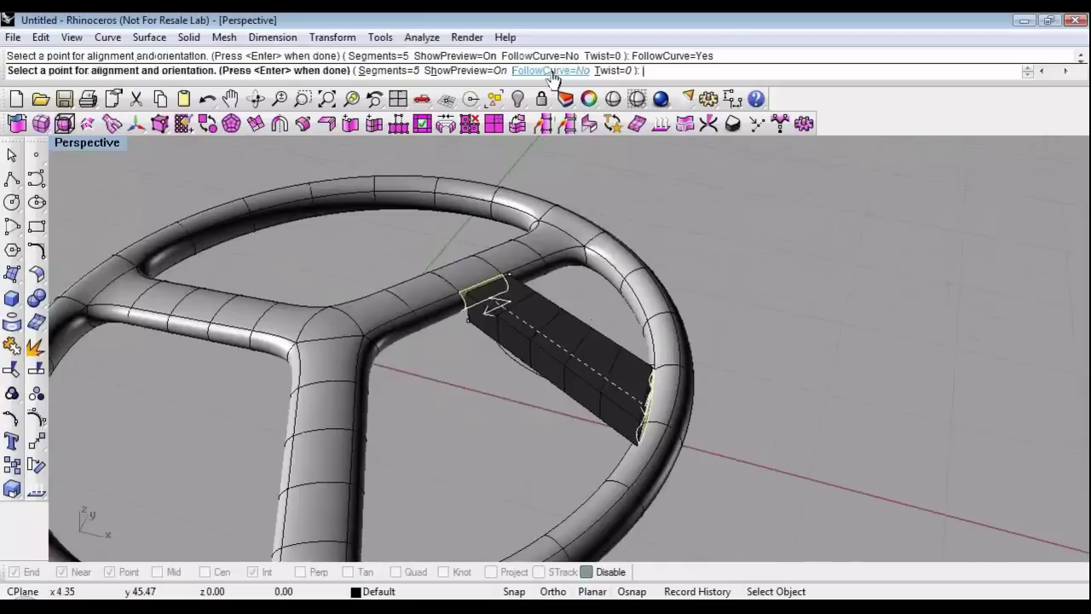
{"action": "left_click", "coordinate": [516, 360]}
{"action": "right_click_drag", "start_coordinate": [516, 360], "coordinate": [548, 359]}
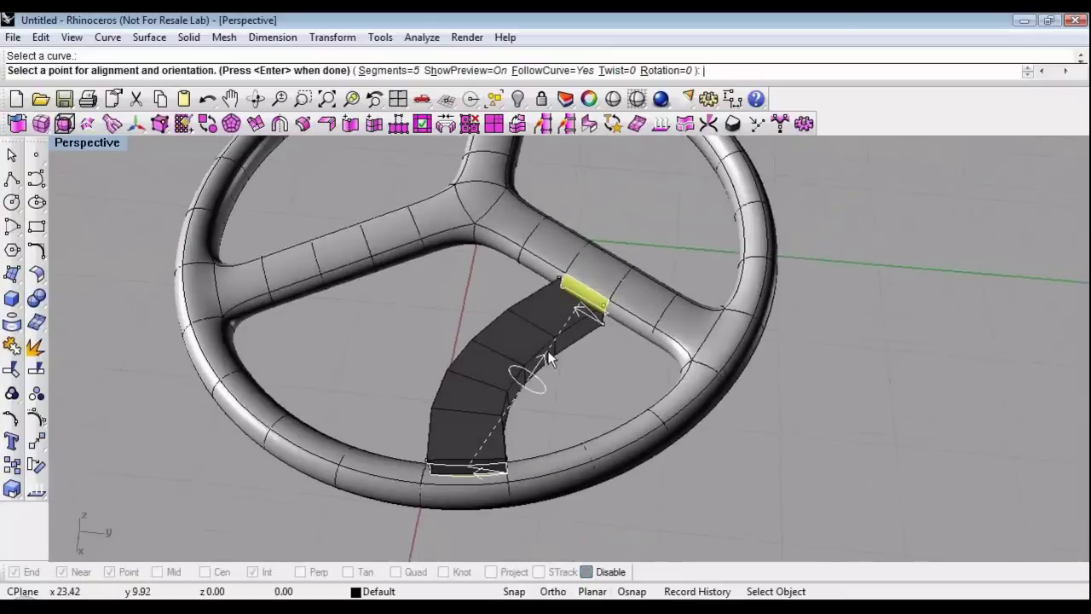
{"action": "right_click_drag", "start_coordinate": [579, 418], "coordinate": [395, 122]}
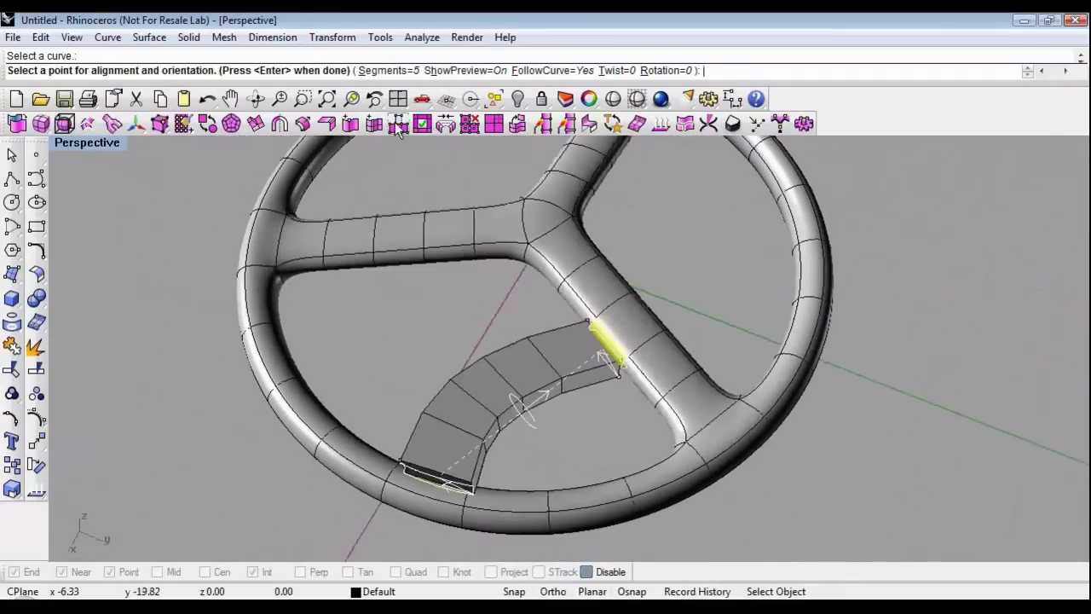
{"action": "left_click", "coordinate": [388, 69]}
{"action": "type", "text": "8"}
{"action": "key", "text": "Return"}
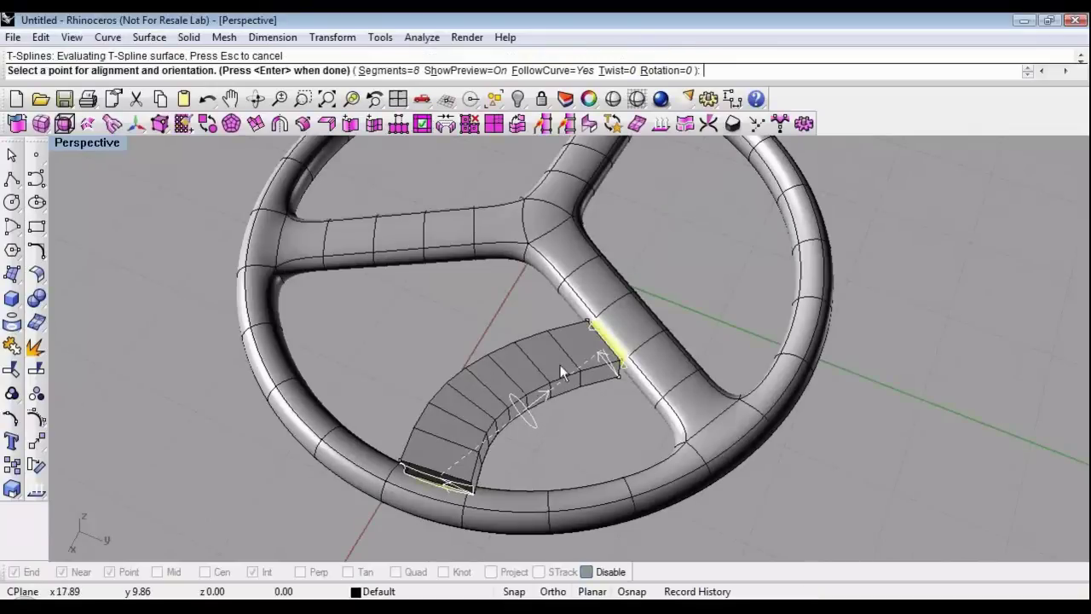
{"action": "key", "text": "Return"}
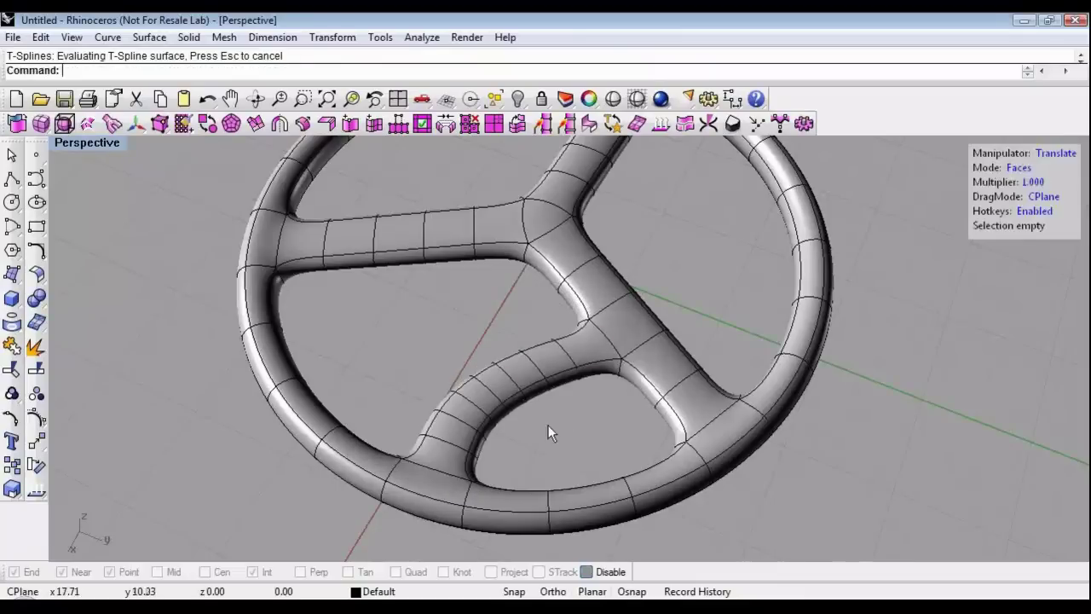
In wireframe display, start a bridge between the opposite side face of the same spoke and the facing inner ring face.
{"action": "right_click_drag", "start_coordinate": [549, 425], "coordinate": [504, 341]}
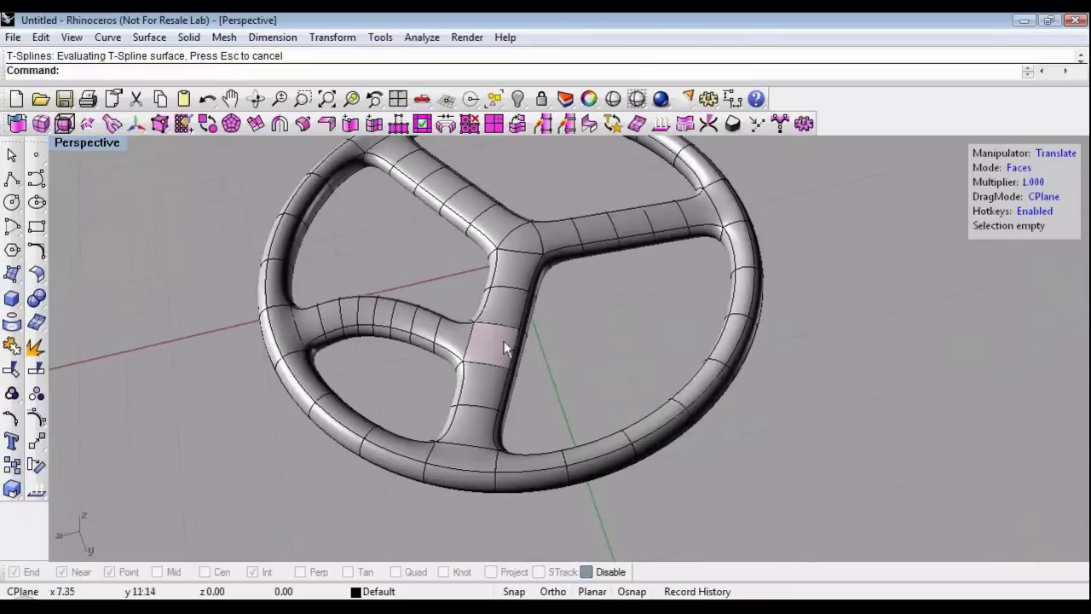
{"action": "right_click_drag", "start_coordinate": [624, 364], "coordinate": [545, 143]}
{"action": "right_click", "coordinate": [633, 98]}
{"action": "right_click_drag", "start_coordinate": [482, 231], "coordinate": [505, 260]}
{"action": "left_click", "coordinate": [517, 332]}
{"action": "right_click_drag", "start_coordinate": [517, 331], "coordinate": [460, 143]}
{"action": "left_click", "coordinate": [642, 290], "text": "shift"}
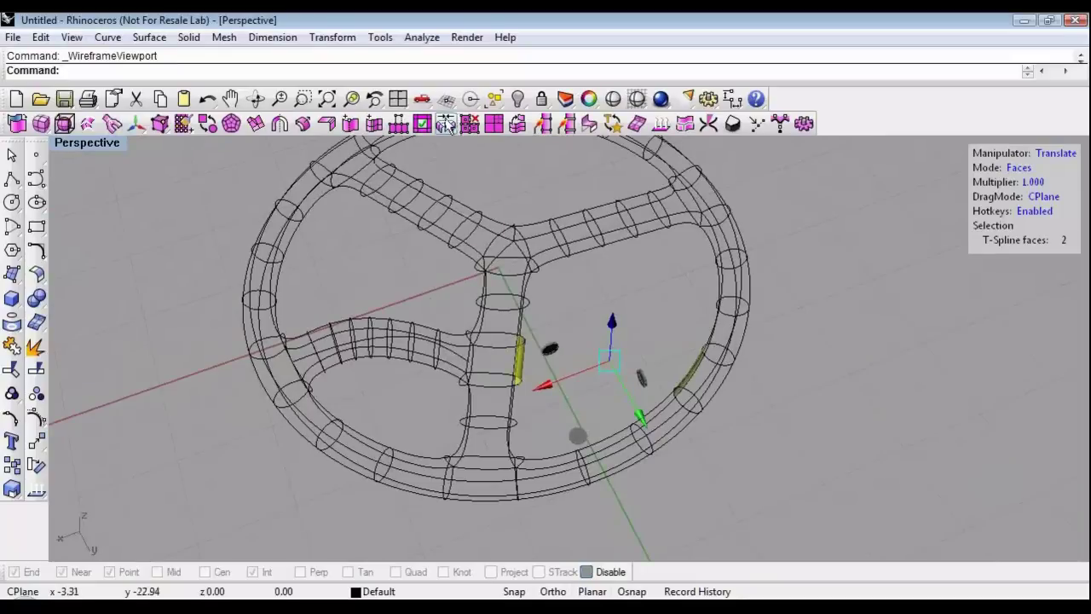
{"action": "left_click", "coordinate": [446, 124]}
{"action": "scroll", "coordinate": [412, 286], "scroll_direction": "up", "scroll_amount": 2}
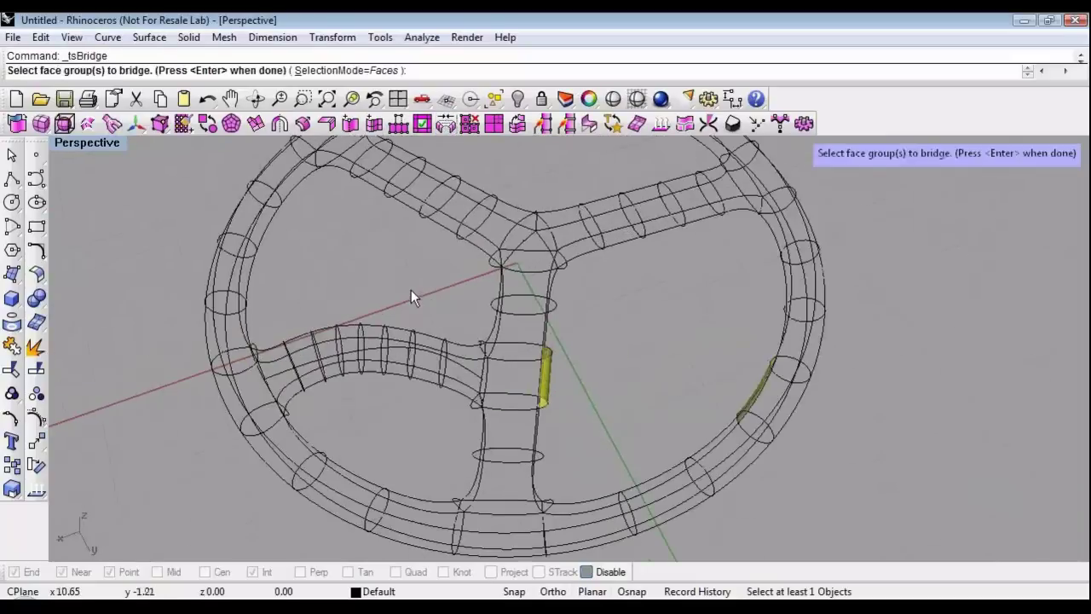
{"action": "key", "text": "Return"}
Build this second bridge with 8 segments following the same curve, and return the wheel to shaded display.
{"action": "left_click", "coordinate": [546, 71]}
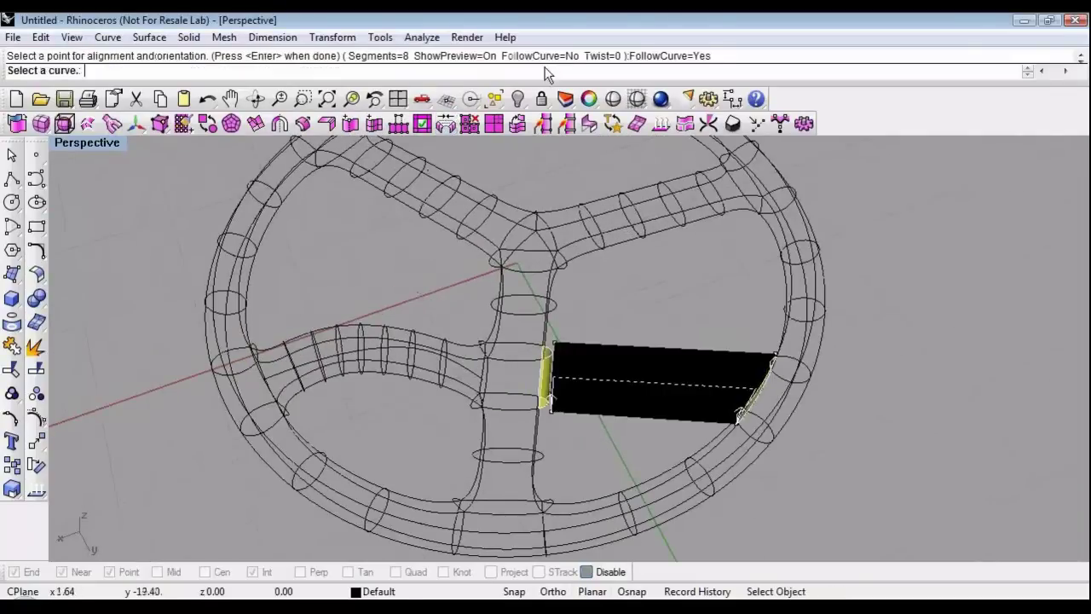
{"action": "left_click", "coordinate": [463, 369]}
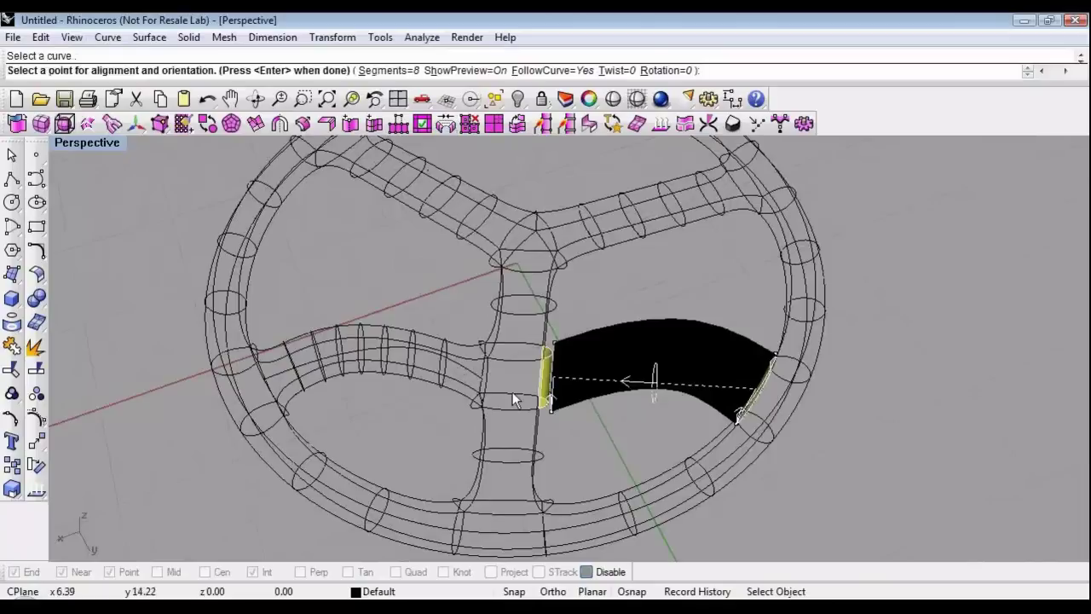
{"action": "right_click_drag", "start_coordinate": [738, 414], "coordinate": [610, 386]}
{"action": "left_click", "coordinate": [608, 379]}
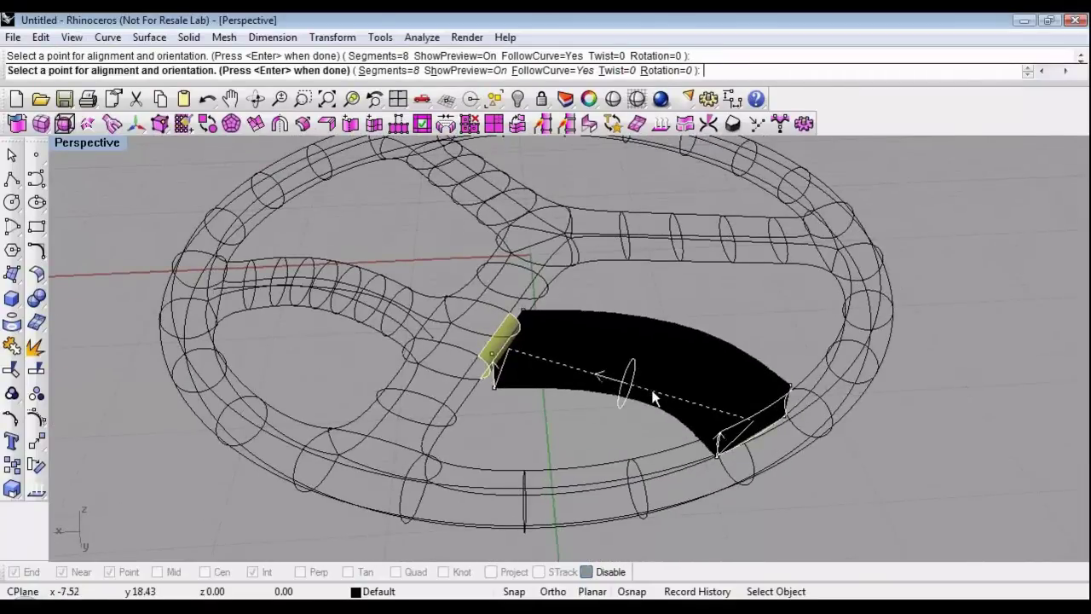
{"action": "right_click_drag", "start_coordinate": [607, 390], "coordinate": [579, 358]}
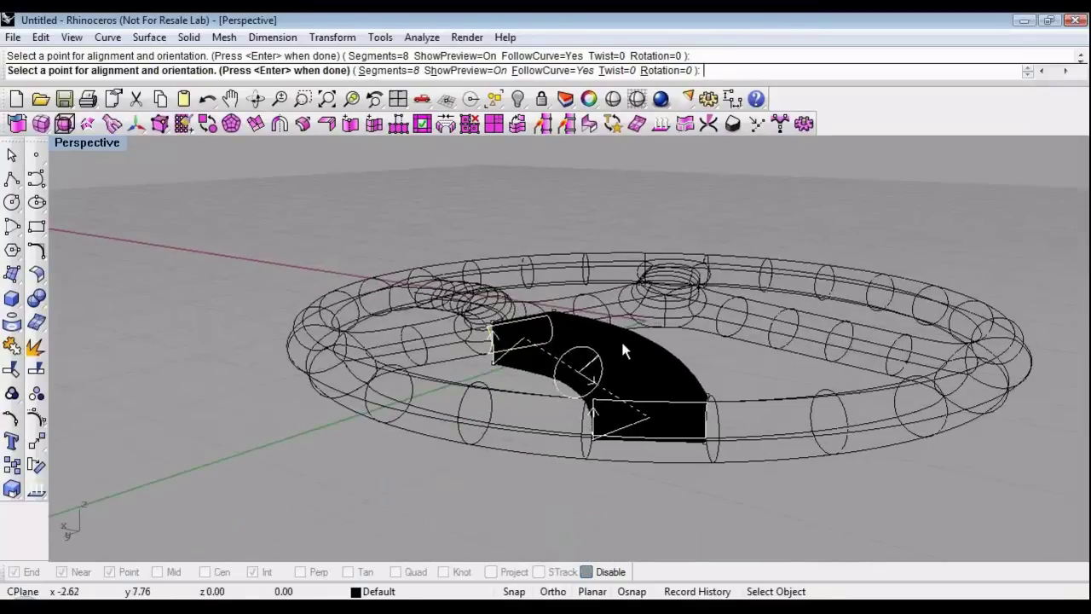
{"action": "right_click_drag", "start_coordinate": [495, 366], "coordinate": [587, 443]}
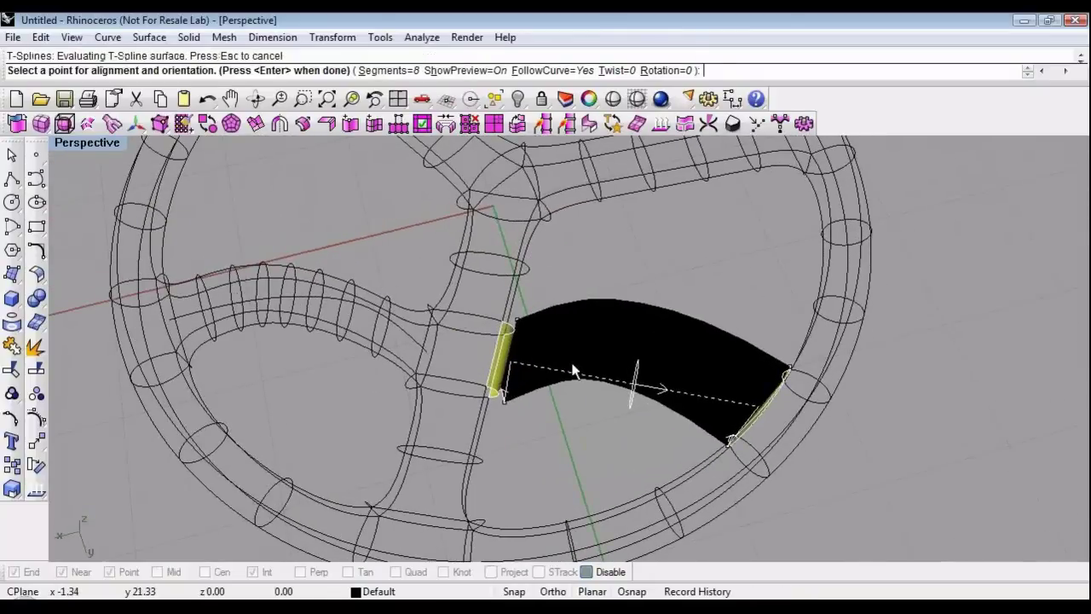
{"action": "key", "text": "Return"}
{"action": "left_click", "coordinate": [644, 97]}
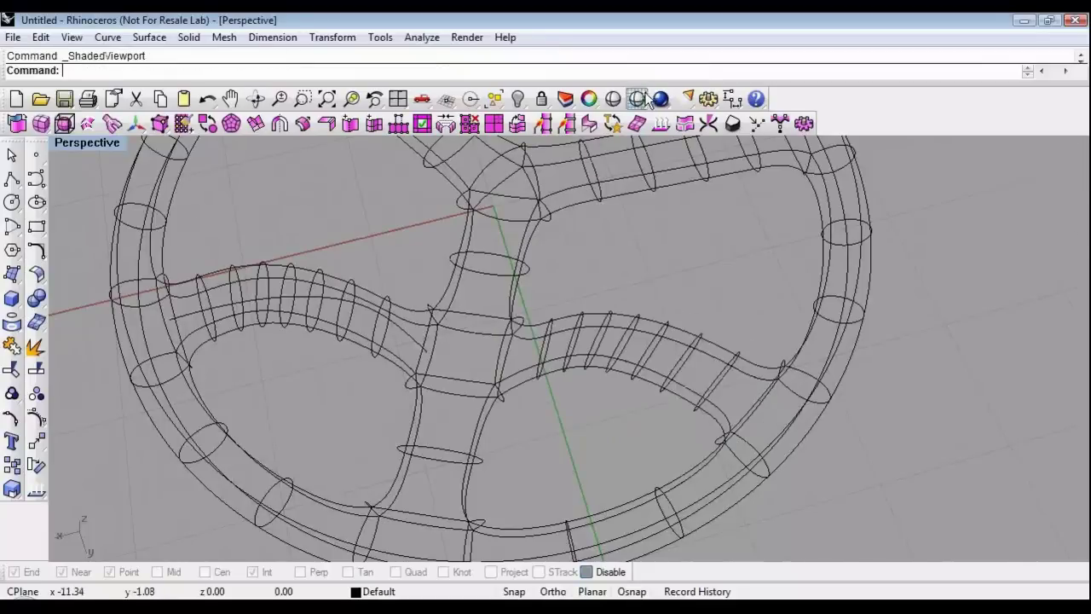
{"action": "mouse_move", "coordinate": [604, 293]}
{"action": "right_mouse_down"}
{"action": "mouse_move", "coordinate": [548, 445]}
{"action": "mouse_move", "coordinate": [519, 420]}
{"action": "mouse_move", "coordinate": [516, 355]}
{"action": "right_mouse_up"}
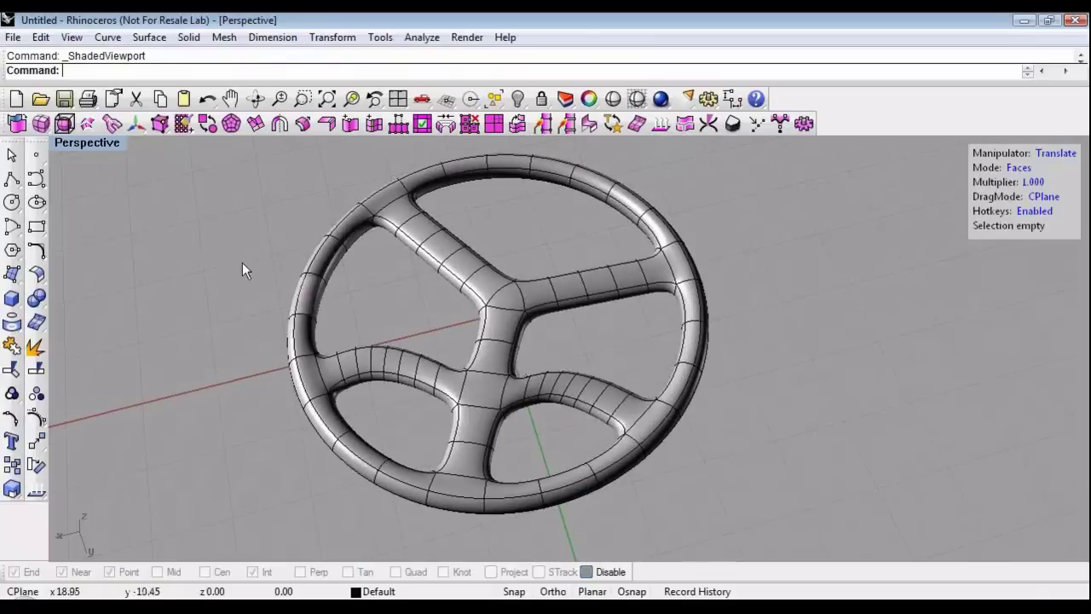
Open the recent file FrontCarPart(T-SplinesWorkFlow).3dm from the Vehicular webinar folder, discarding the changes to the wheel model.
{"action": "left_click", "coordinate": [13, 37]}
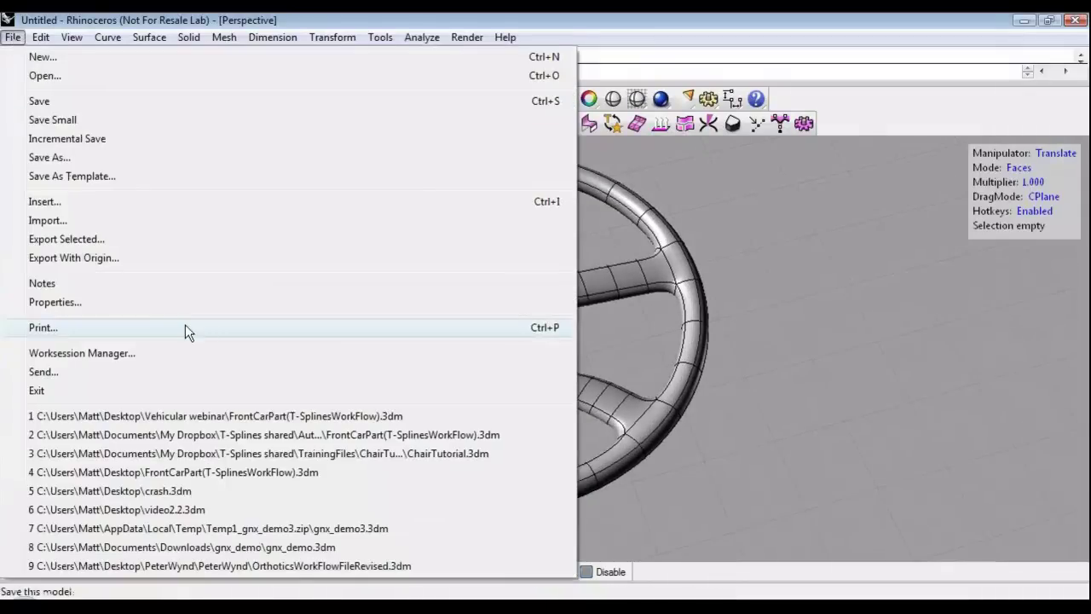
{"action": "left_click", "coordinate": [252, 417]}
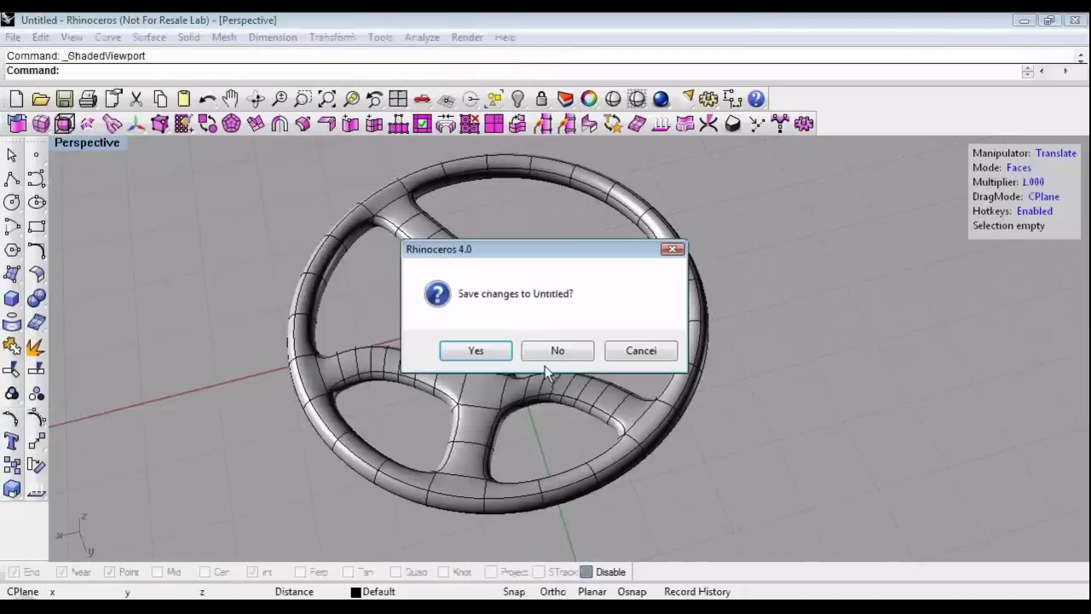
{"action": "left_click", "coordinate": [554, 351]}
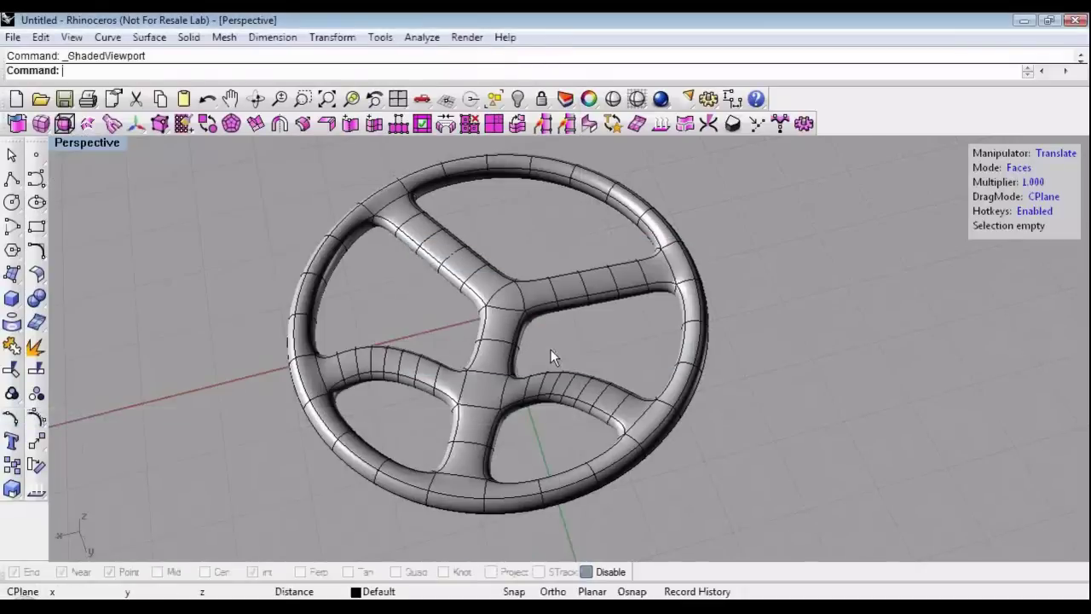
{"action": "right_click_drag", "start_coordinate": [585, 372], "coordinate": [474, 372]}
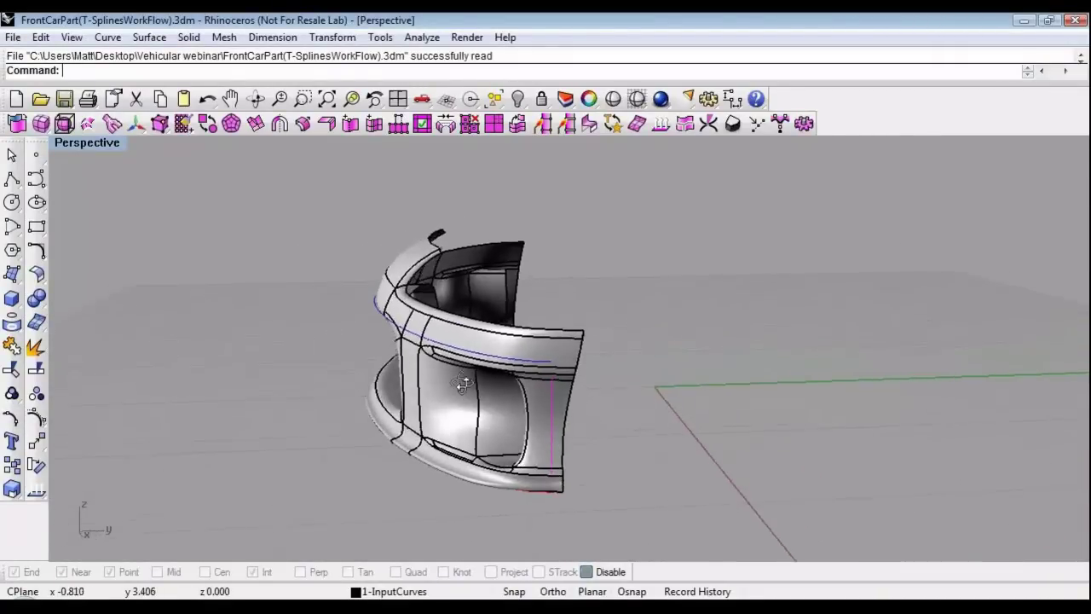
Hide the finished car part surface, leaving only the input curves.
{"action": "left_click", "coordinate": [474, 369]}
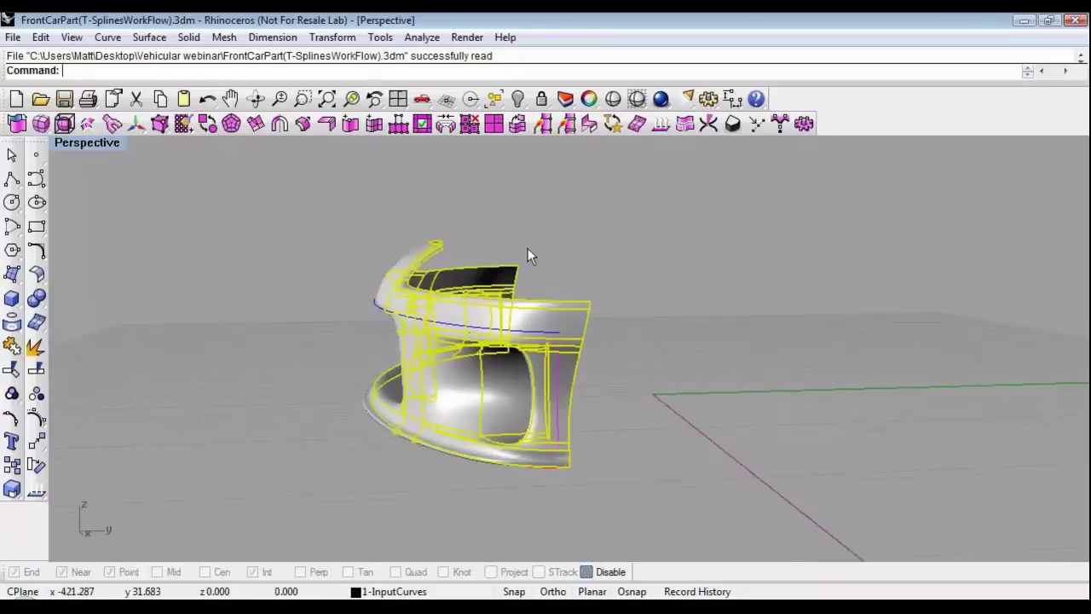
{"action": "left_click", "coordinate": [518, 99]}
{"action": "right_click_drag", "start_coordinate": [477, 400], "coordinate": [426, 271]}
{"action": "right_click_drag", "start_coordinate": [508, 326], "coordinate": [258, 221]}
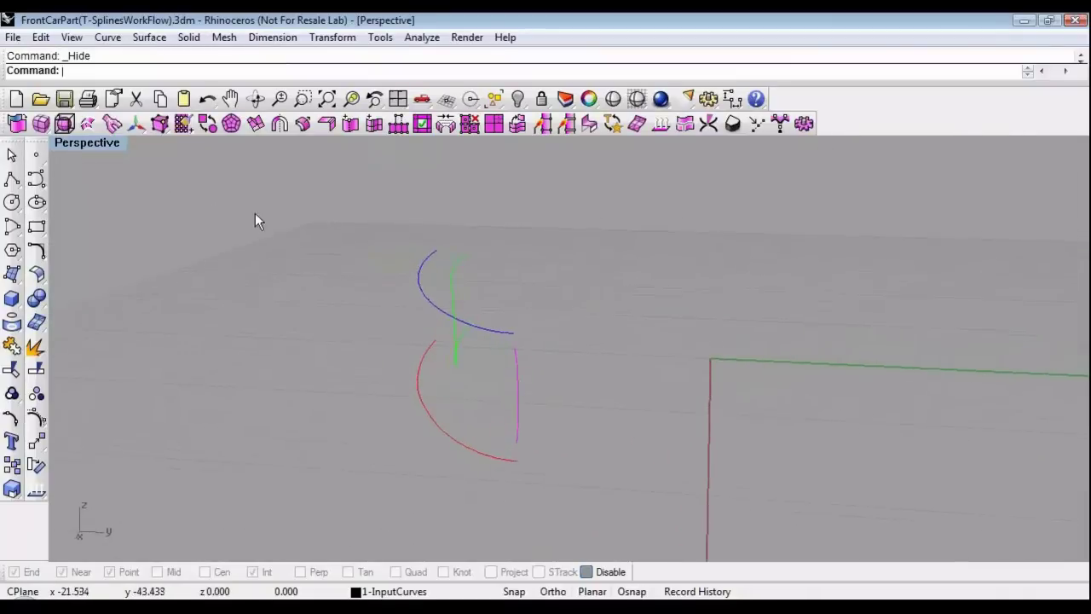
Extrude the lower red curve with the T-Splines manipulator in successive pieces along the Y and Z axes to form a channel-shaped strip.
{"action": "left_click", "coordinate": [160, 125]}
{"action": "right_click_drag", "start_coordinate": [350, 328], "coordinate": [348, 313]}
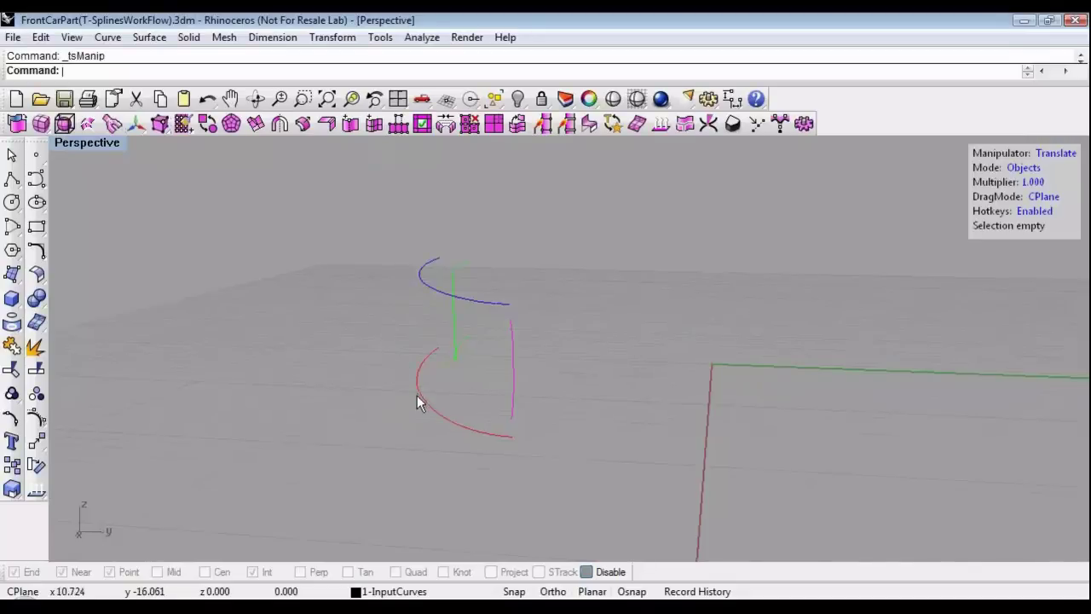
{"action": "right_click_drag", "start_coordinate": [412, 403], "coordinate": [460, 417]}
{"action": "left_click", "coordinate": [438, 418]}
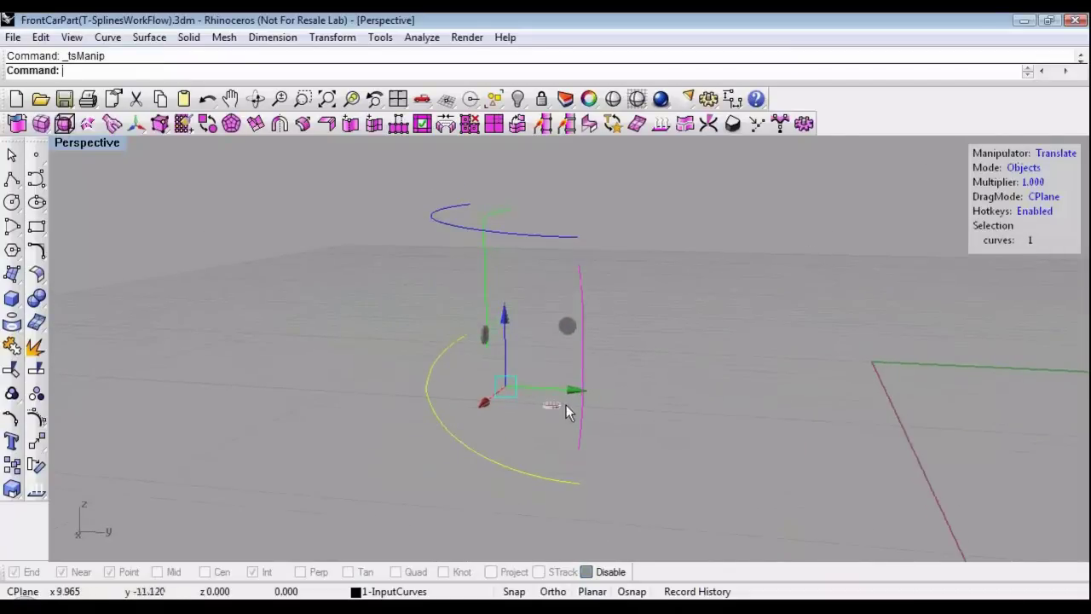
{"action": "left_click_drag", "start_coordinate": [574, 390], "coordinate": [553, 385], "text": "alt"}
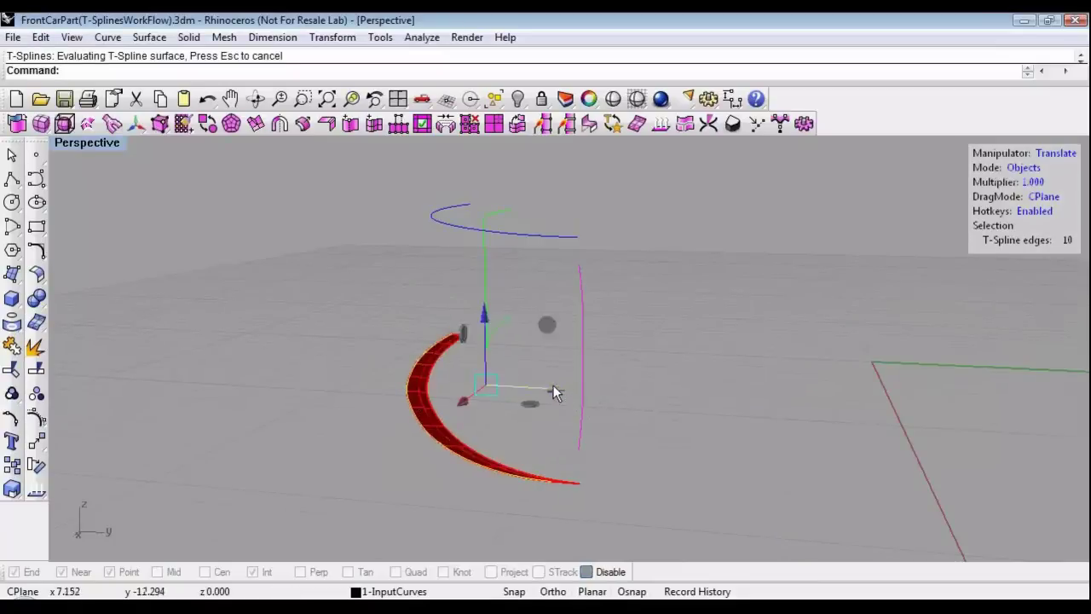
{"action": "left_click_drag", "start_coordinate": [487, 320], "coordinate": [486, 311], "text": "alt"}
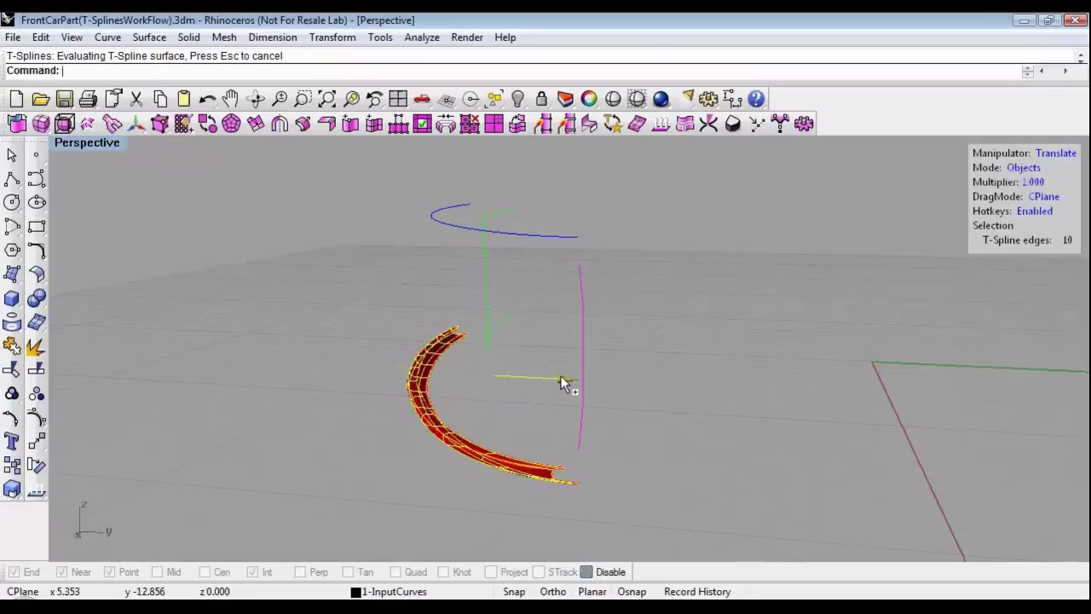
{"action": "left_click_drag", "start_coordinate": [558, 318], "coordinate": [520, 312], "text": "alt"}
{"action": "right_click_drag", "start_coordinate": [520, 312], "coordinate": [476, 319]}
{"action": "key", "text": "Escape"}
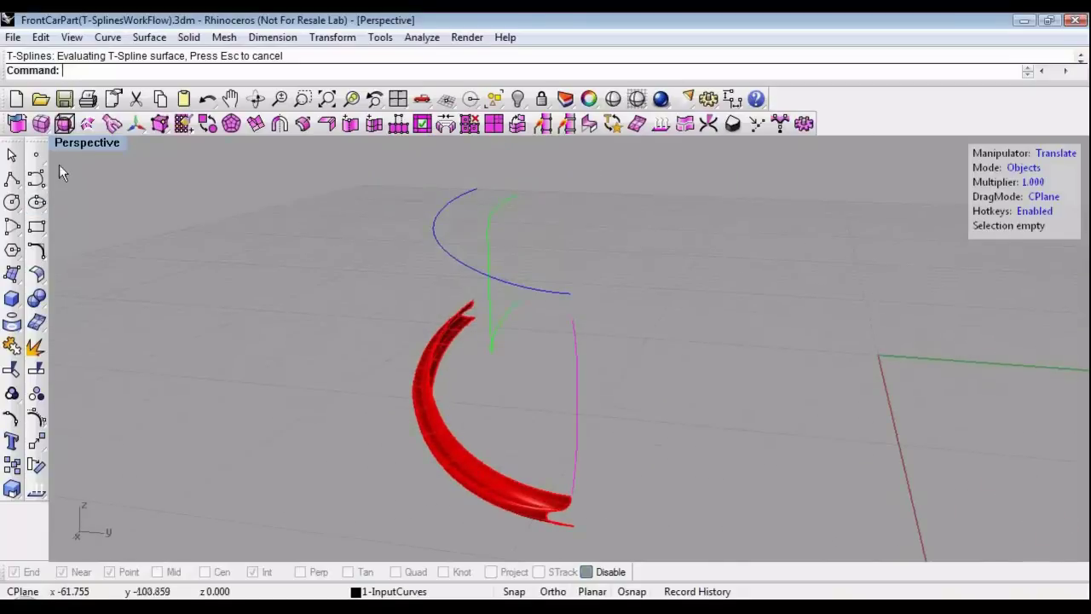
In the Top view, extrude the green curve along negative Y toward the red strip to form a narrow band.
{"action": "double_click", "coordinate": [71, 145]}
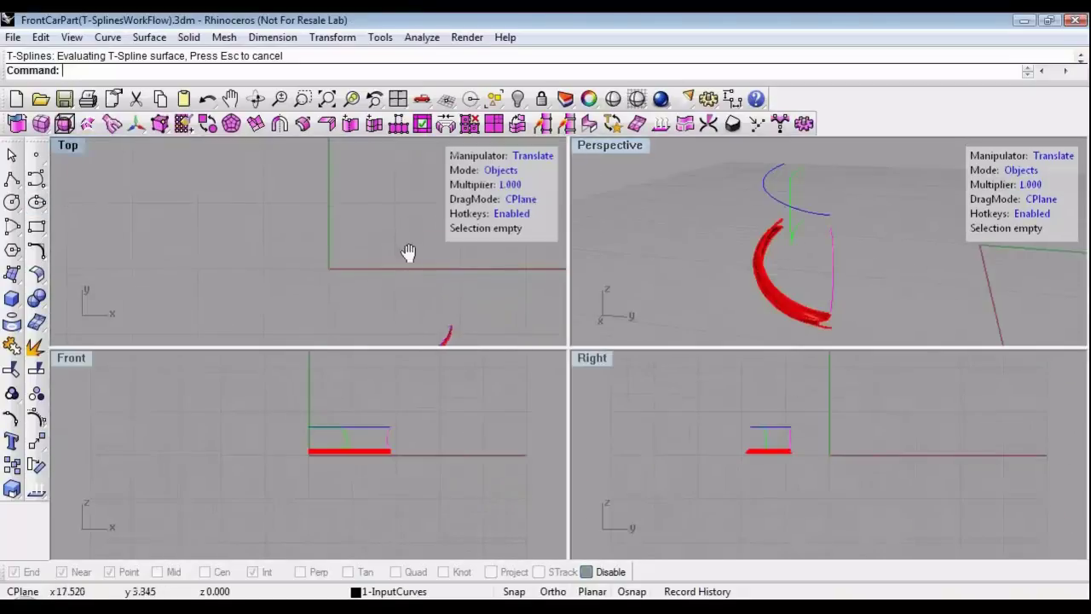
{"action": "right_click_drag", "start_coordinate": [408, 253], "coordinate": [391, 174]}
{"action": "key", "text": "ctrl+m"}
{"action": "right_click_drag", "start_coordinate": [469, 394], "coordinate": [241, 285]}
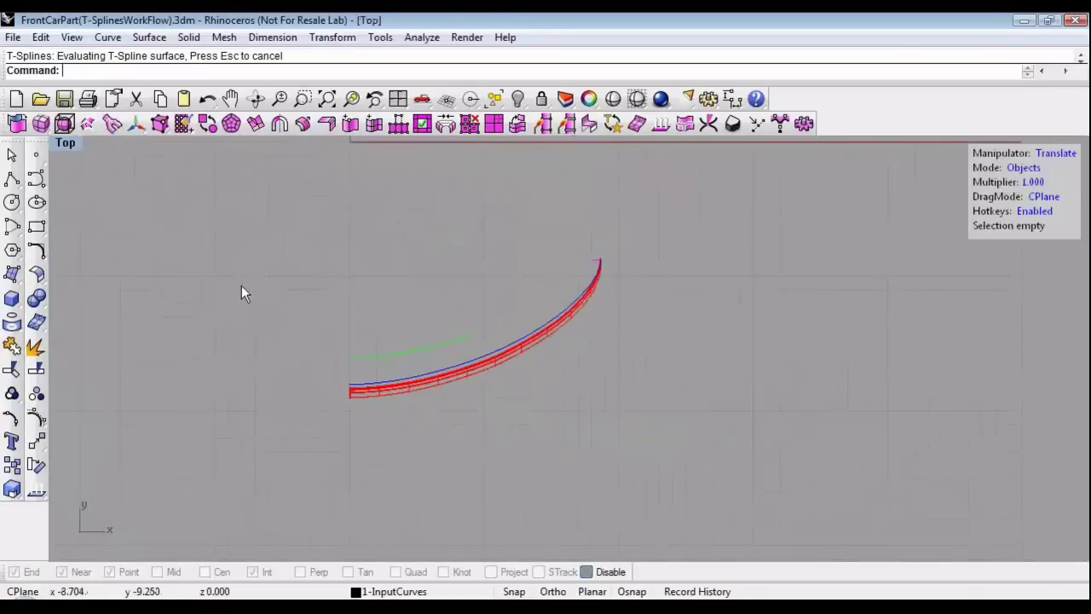
{"action": "left_click", "coordinate": [420, 353]}
{"action": "right_click_drag", "start_coordinate": [449, 344], "coordinate": [411, 371]}
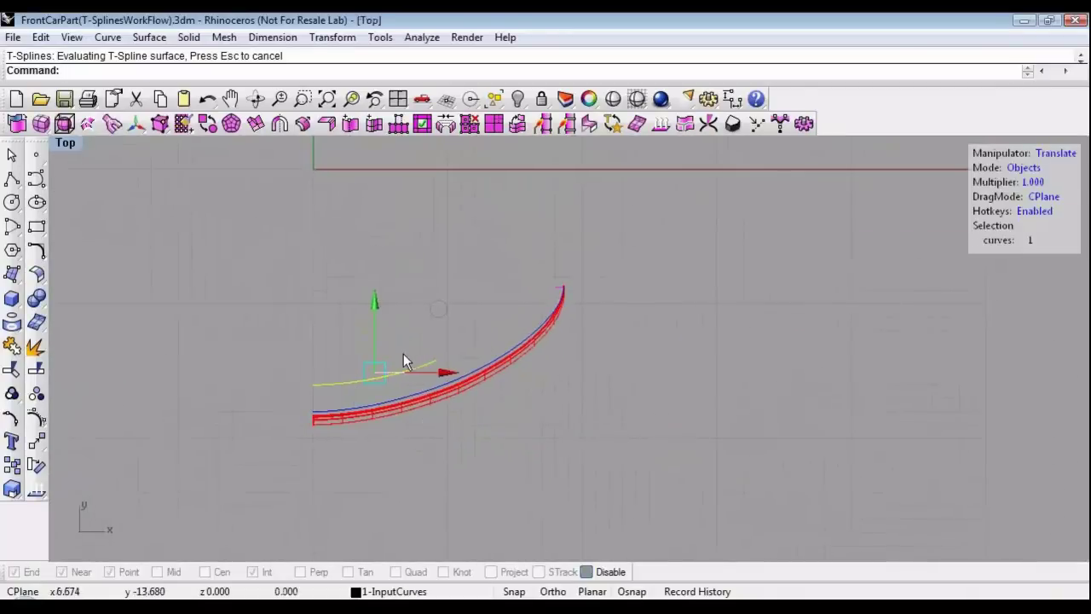
{"action": "left_click_drag", "start_coordinate": [374, 298], "coordinate": [374, 319], "text": "alt"}
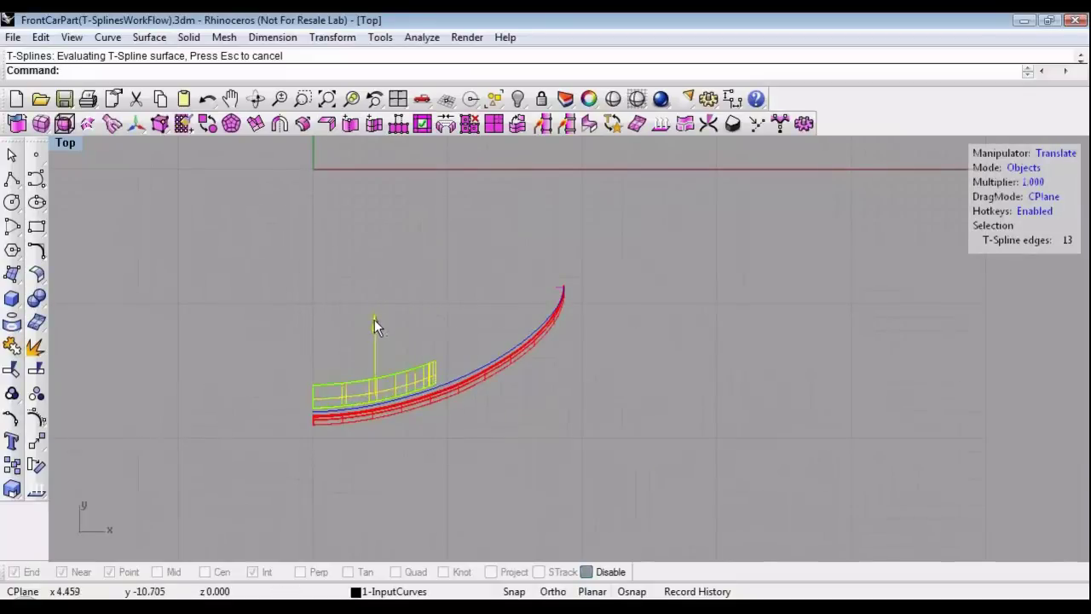
In the Right view, extrude the upper blue curve in two successive pieces diagonally along positive Y and Z to form a hood panel.
{"action": "double_click", "coordinate": [65, 144]}
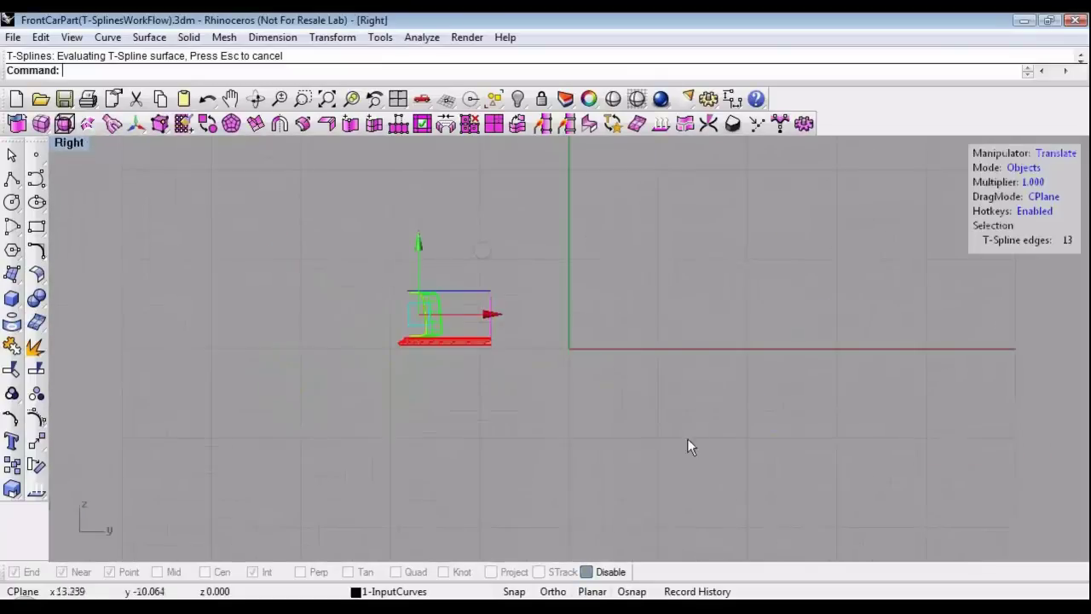
{"action": "right_click_drag", "start_coordinate": [439, 277], "coordinate": [463, 392]}
{"action": "scroll", "coordinate": [404, 319], "scroll_direction": "up", "scroll_amount": 6}
{"action": "left_click", "coordinate": [480, 410]}
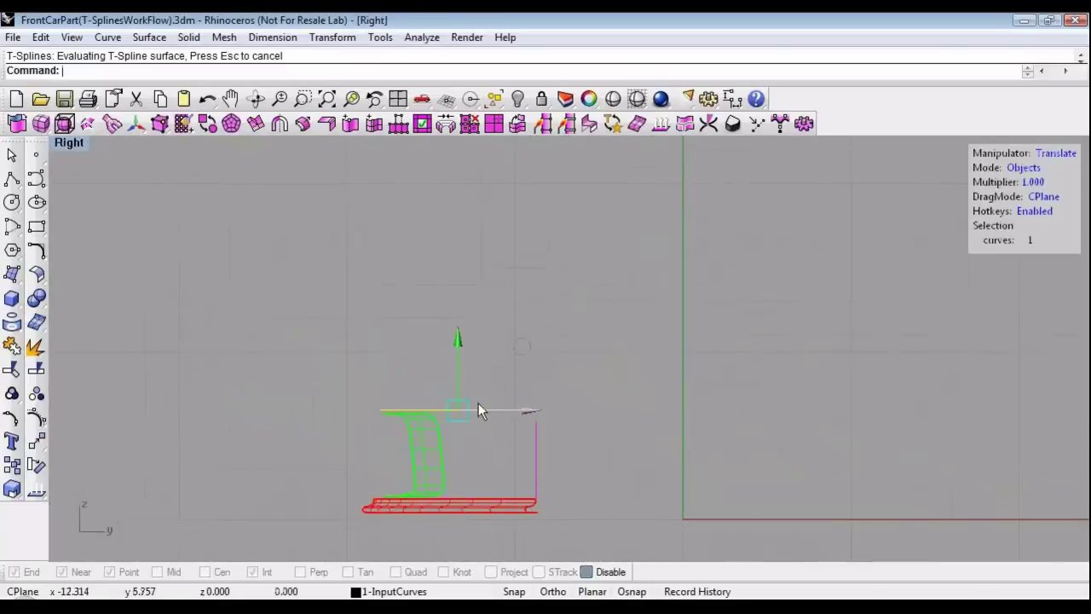
{"action": "left_click_drag", "start_coordinate": [523, 343], "coordinate": [545, 315], "text": "alt"}
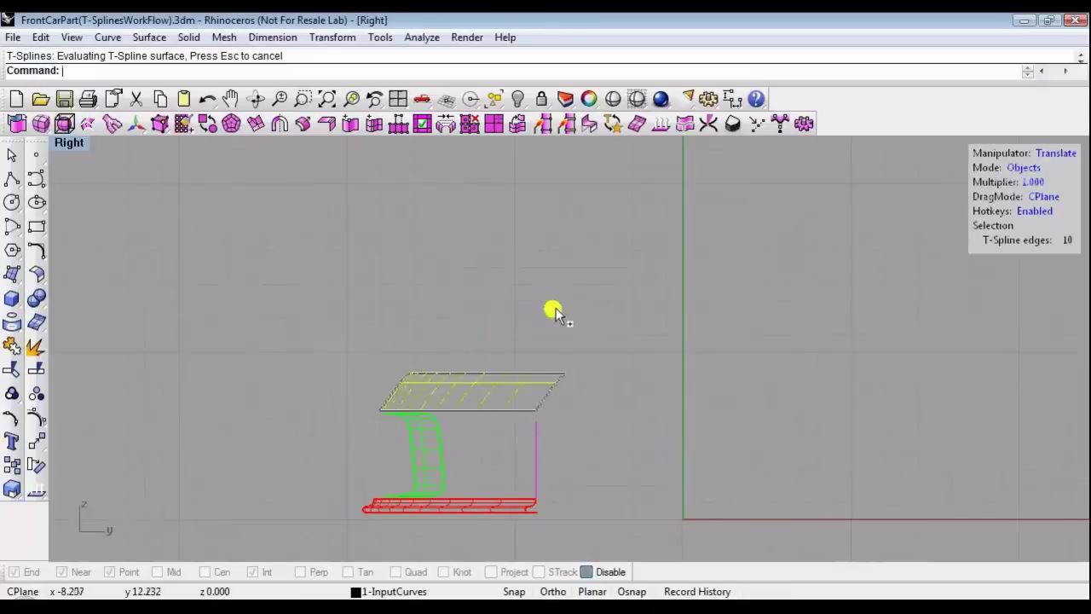
{"action": "left_click", "coordinate": [583, 293]}
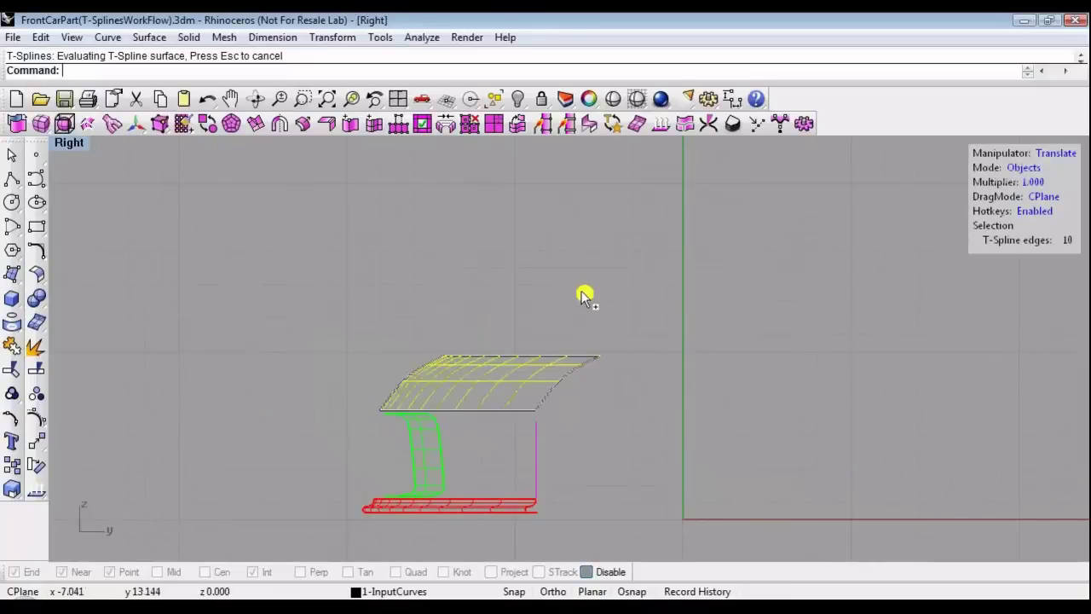
In the Perspective view, set a pivot away from the magenta curve and extrude the curve by rotating it around the vertical axis.
{"action": "double_click", "coordinate": [80, 144]}
{"action": "double_click", "coordinate": [607, 145]}
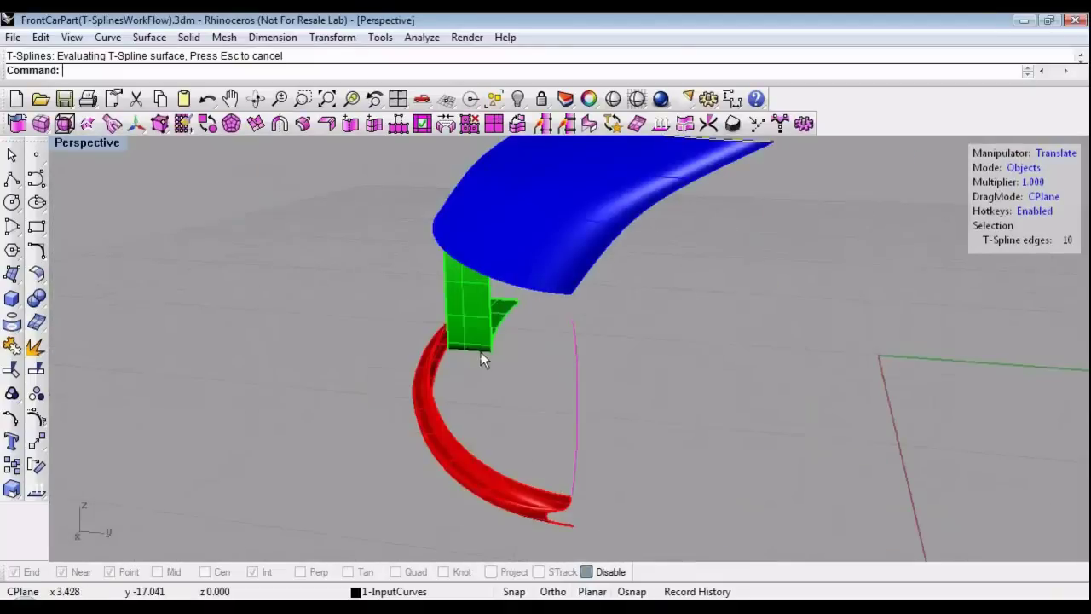
{"action": "right_click_drag", "start_coordinate": [480, 358], "coordinate": [465, 423]}
{"action": "left_click", "coordinate": [524, 398]}
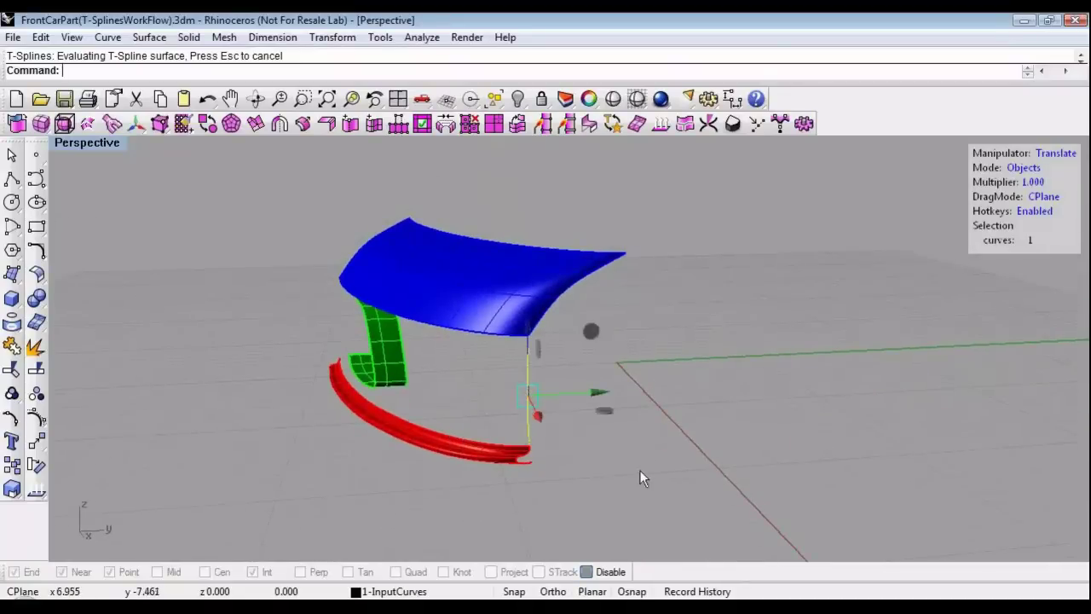
{"action": "right_click_drag", "start_coordinate": [639, 470], "coordinate": [437, 403]}
{"action": "key", "text": "e"}
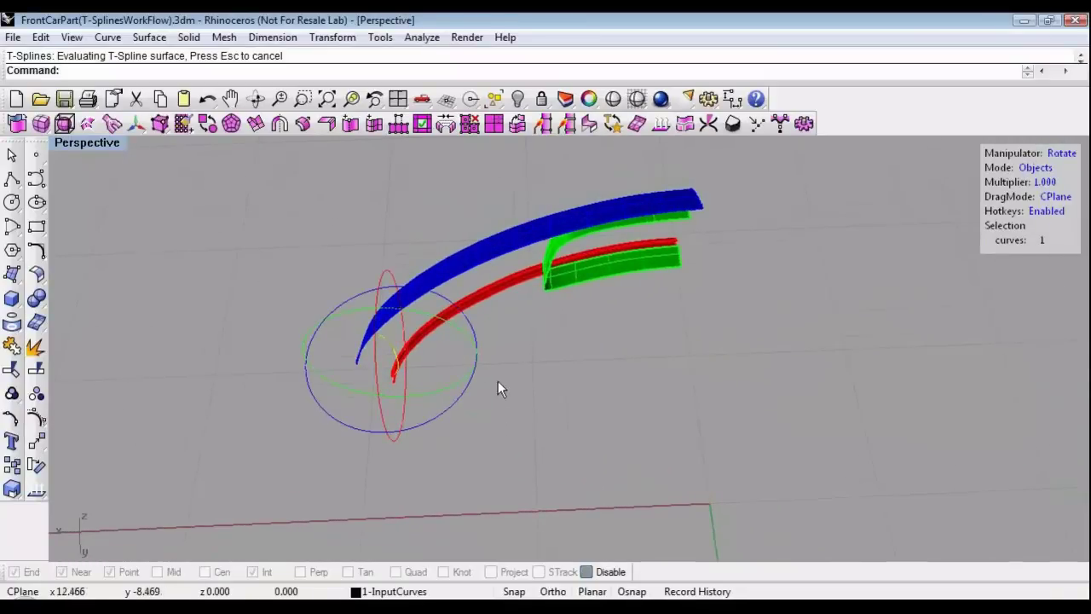
{"action": "scroll", "coordinate": [499, 390], "scroll_direction": "up", "scroll_amount": 5}
{"action": "key", "text": "Insert"}
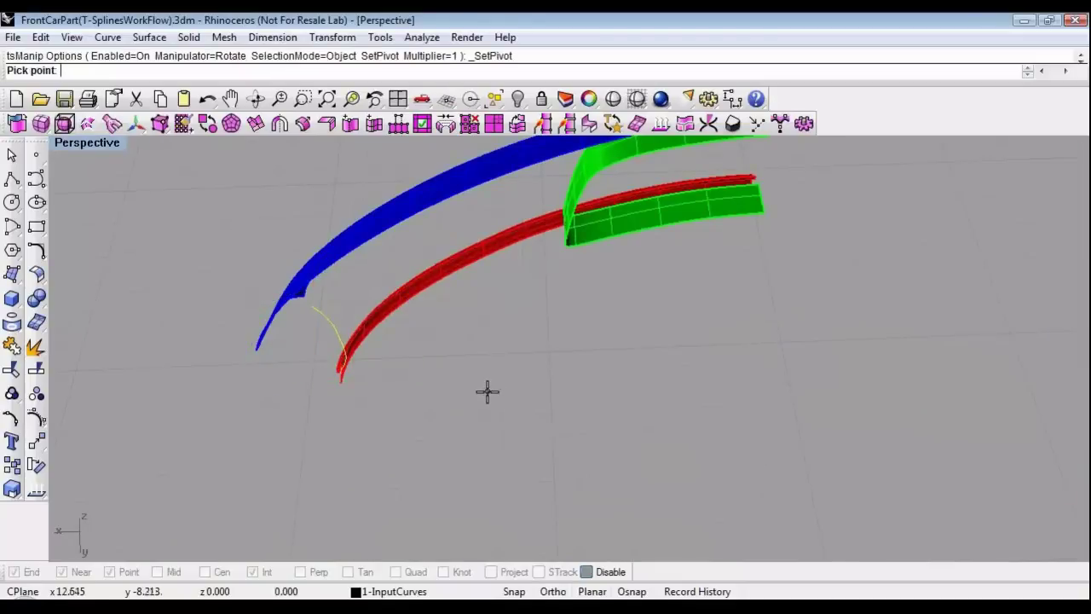
{"action": "left_click", "coordinate": [487, 393]}
{"action": "right_click_drag", "start_coordinate": [487, 392], "coordinate": [506, 362]}
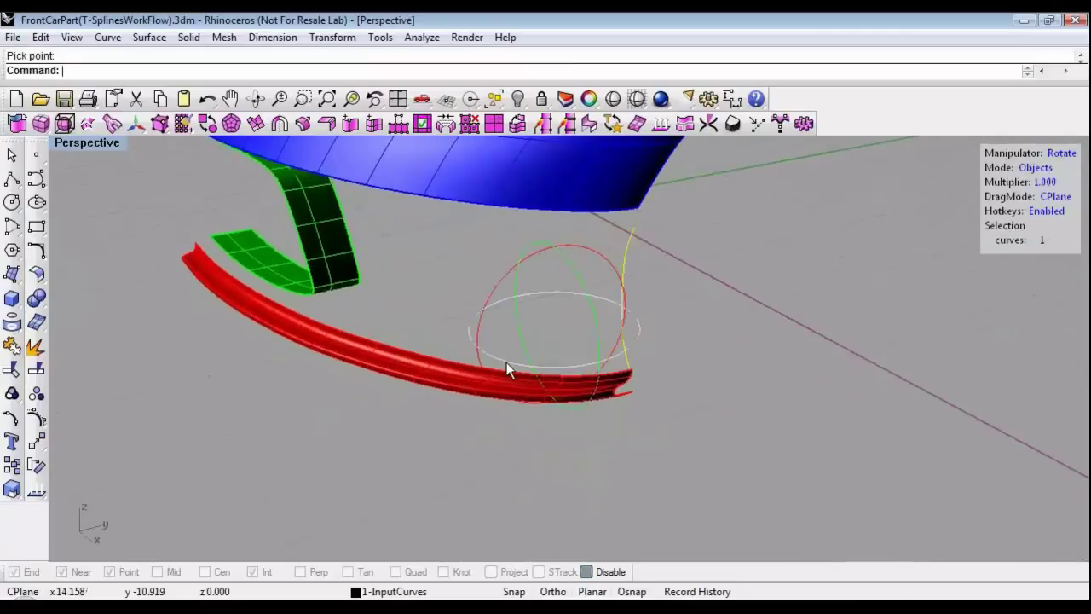
{"action": "left_click_drag", "start_coordinate": [507, 363], "coordinate": [434, 324], "text": "alt"}
Show the surfaces in box mode and move six vertices on the blue panel's lower edge down along Z toward the magenta panel.
{"action": "mouse_move", "coordinate": [433, 324]}
{"action": "right_mouse_down"}
{"action": "mouse_move", "coordinate": [352, 273]}
{"action": "mouse_move", "coordinate": [329, 304]}
{"action": "mouse_move", "coordinate": [309, 389]}
{"action": "mouse_move", "coordinate": [459, 388]}
{"action": "mouse_move", "coordinate": [463, 466]}
{"action": "mouse_move", "coordinate": [514, 417]}
{"action": "mouse_move", "coordinate": [379, 393]}
{"action": "mouse_move", "coordinate": [358, 324]}
{"action": "mouse_move", "coordinate": [355, 346]}
{"action": "mouse_move", "coordinate": [434, 353]}
{"action": "mouse_move", "coordinate": [434, 389]}
{"action": "mouse_move", "coordinate": [427, 370]}
{"action": "mouse_move", "coordinate": [537, 370]}
{"action": "mouse_move", "coordinate": [478, 345]}
{"action": "mouse_move", "coordinate": [506, 366]}
{"action": "mouse_move", "coordinate": [483, 380]}
{"action": "mouse_move", "coordinate": [504, 331]}
{"action": "mouse_move", "coordinate": [507, 341]}
{"action": "right_mouse_up"}
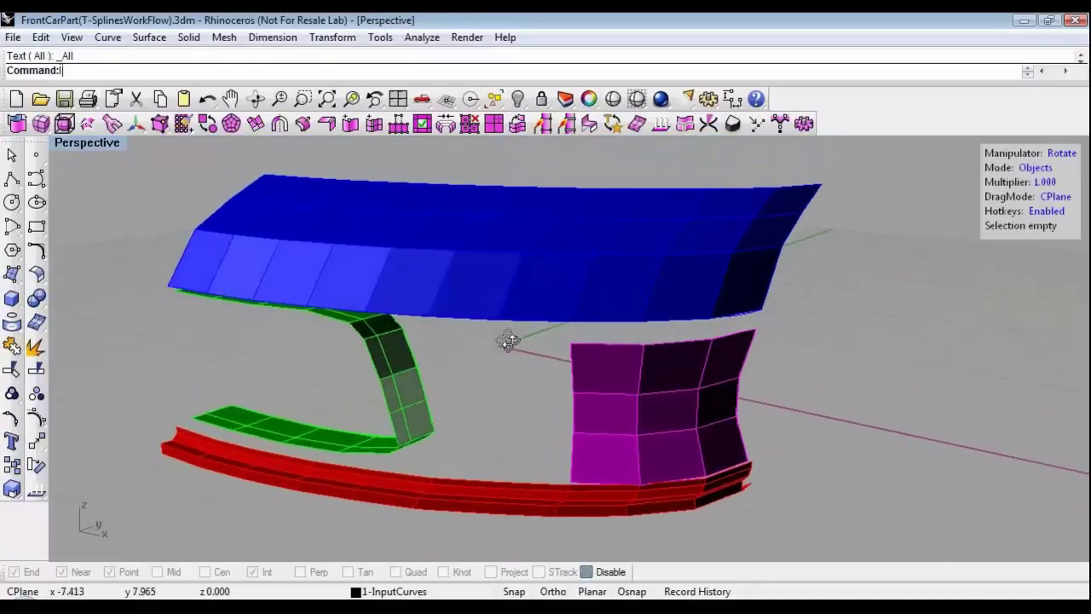
{"action": "key", "text": "d"}
{"action": "key", "text": "1"}
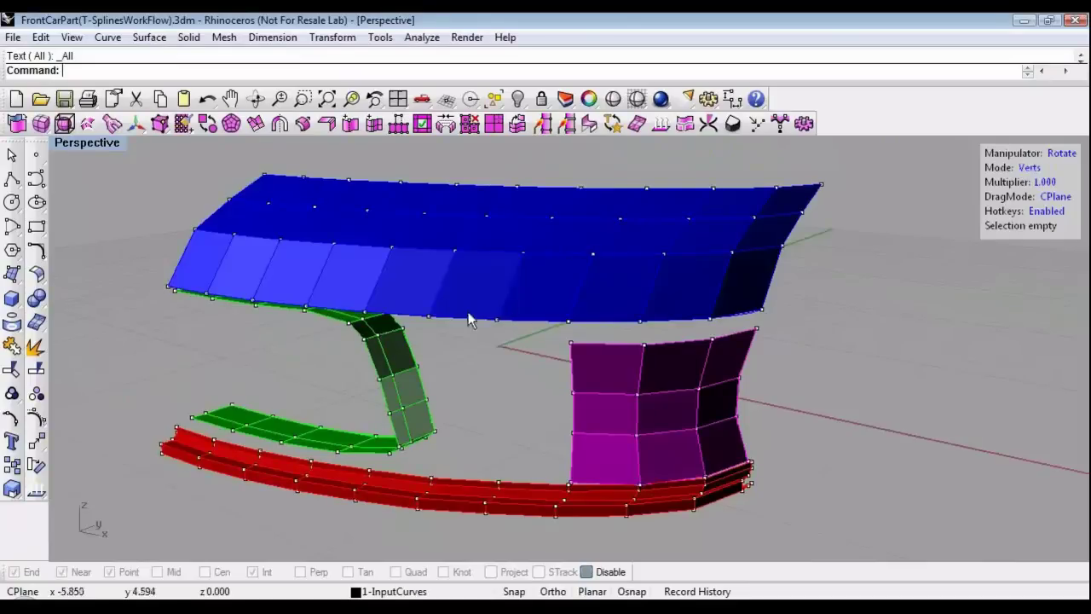
{"action": "right_click_drag", "start_coordinate": [426, 296], "coordinate": [436, 274]}
{"action": "left_click_drag", "start_coordinate": [435, 275], "coordinate": [872, 301]}
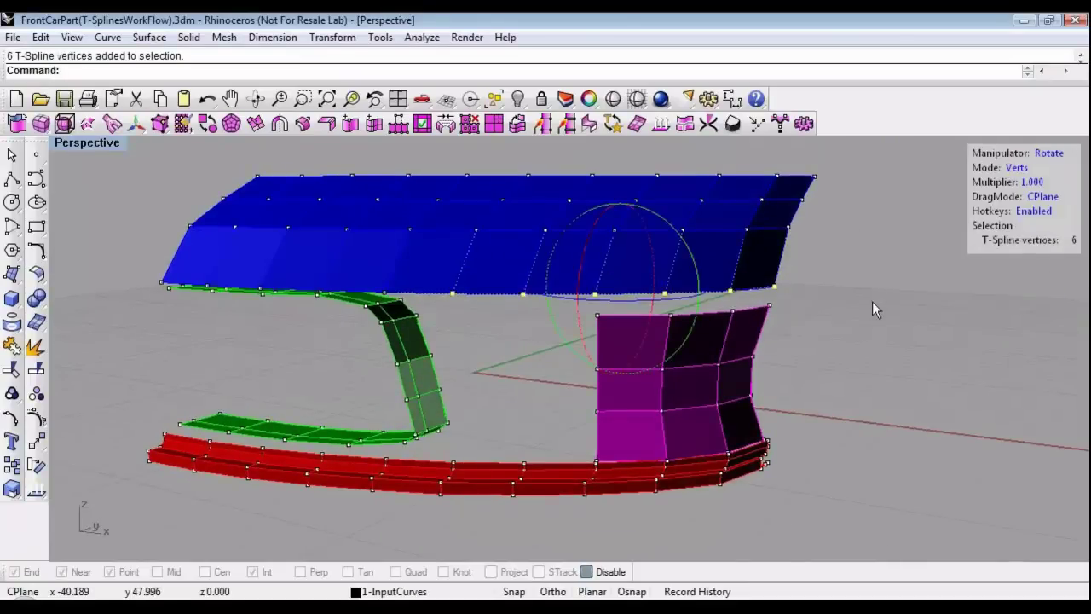
{"action": "key", "text": "w"}
{"action": "left_click_drag", "start_coordinate": [679, 229], "coordinate": [678, 244]}
Undo the accidental curve drag, then select all the input curves and delete them.
{"action": "left_click_drag", "start_coordinate": [452, 292], "coordinate": [541, 336]}
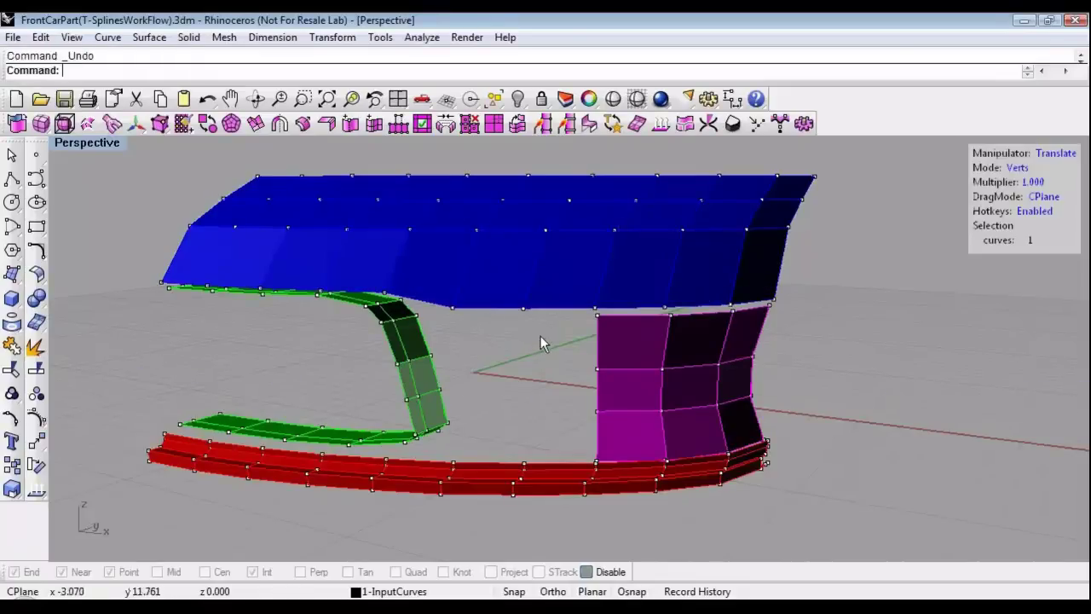
{"action": "key", "text": "ctrl+z"}
{"action": "left_click", "coordinate": [494, 99]}
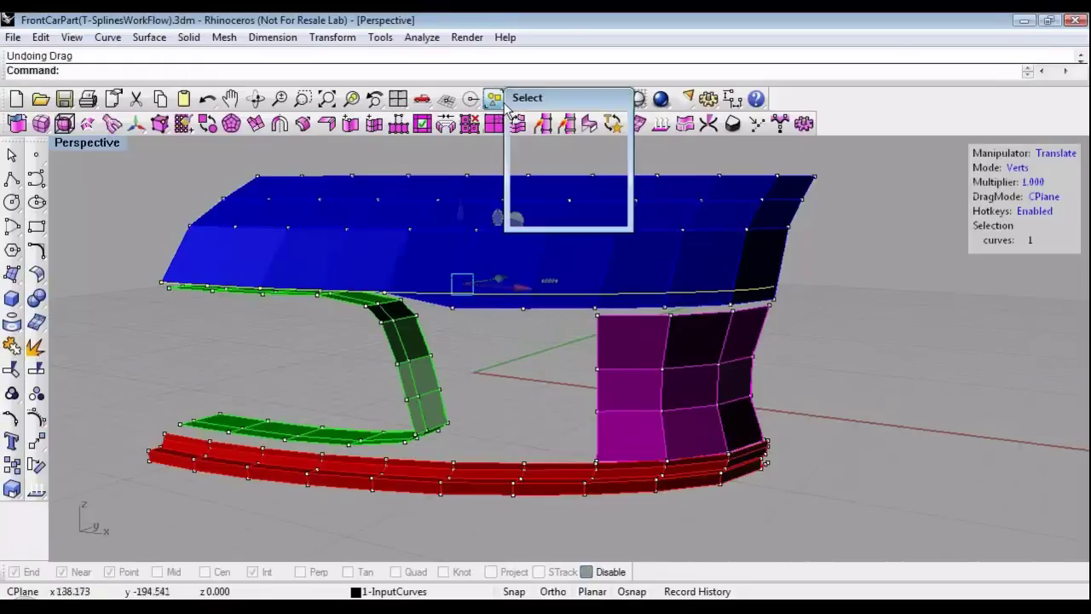
{"action": "left_click", "coordinate": [531, 212]}
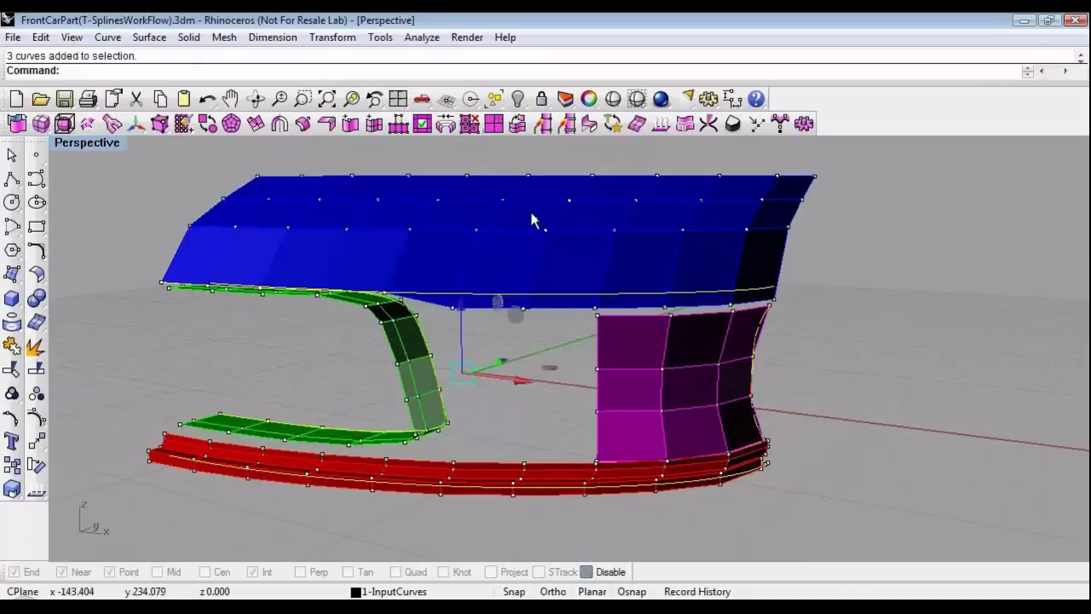
{"action": "key", "text": "Delete"}
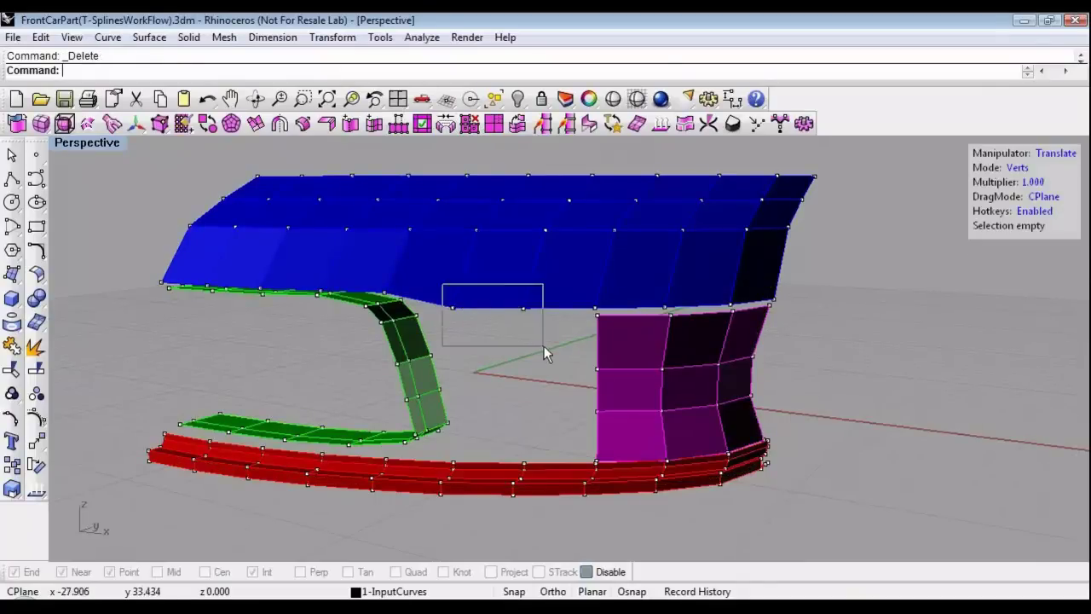
Move the two lowered blue vertices nearest the green band along X toward that band.
{"action": "left_click_drag", "start_coordinate": [544, 346], "coordinate": [545, 346]}
{"action": "right_click_drag", "start_coordinate": [546, 346], "coordinate": [572, 349]}
{"action": "left_click_drag", "start_coordinate": [569, 342], "coordinate": [550, 339]}
{"action": "right_click_drag", "start_coordinate": [579, 399], "coordinate": [434, 281]}
{"action": "left_click", "coordinate": [468, 367]}
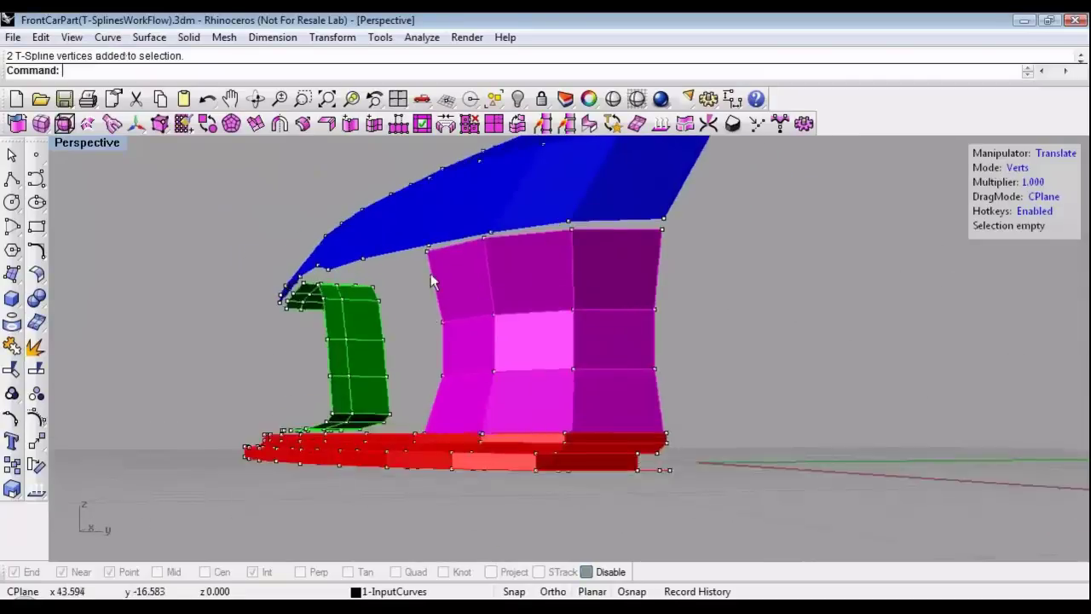
Switch to edge selection and select the whole vertical boundary edge loop on the magenta panel's inner side.
{"action": "scroll", "coordinate": [521, 285], "scroll_direction": "up", "scroll_amount": 3}
{"action": "right_click_drag", "start_coordinate": [526, 286], "coordinate": [494, 309]}
{"action": "scroll", "coordinate": [455, 260], "scroll_direction": "up", "scroll_amount": 5}
{"action": "key", "text": "s"}
{"action": "right_click_drag", "start_coordinate": [363, 378], "coordinate": [462, 312]}
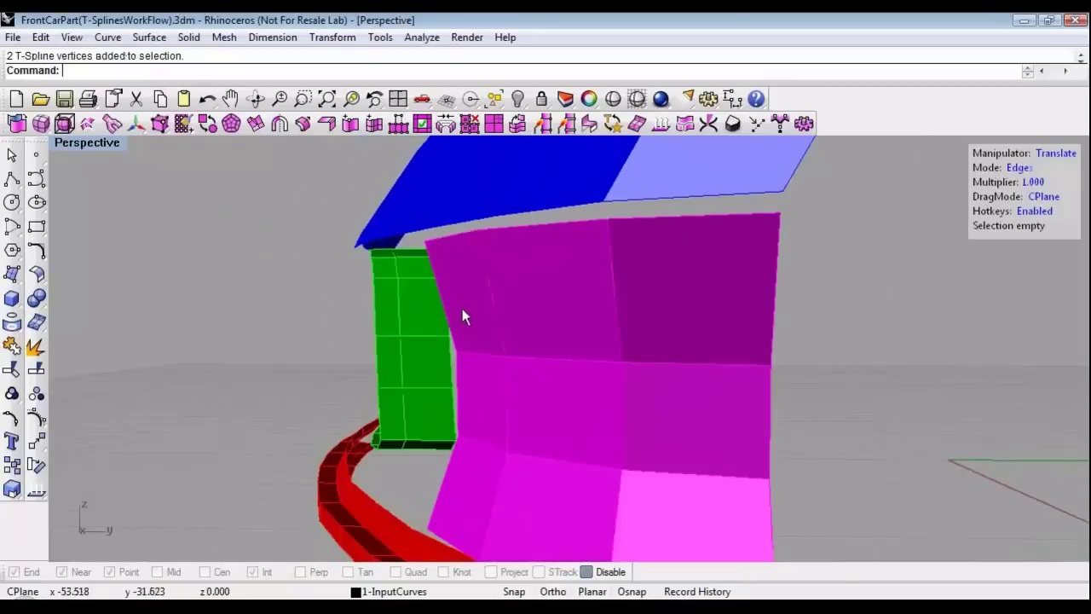
{"action": "double_click", "coordinate": [457, 383]}
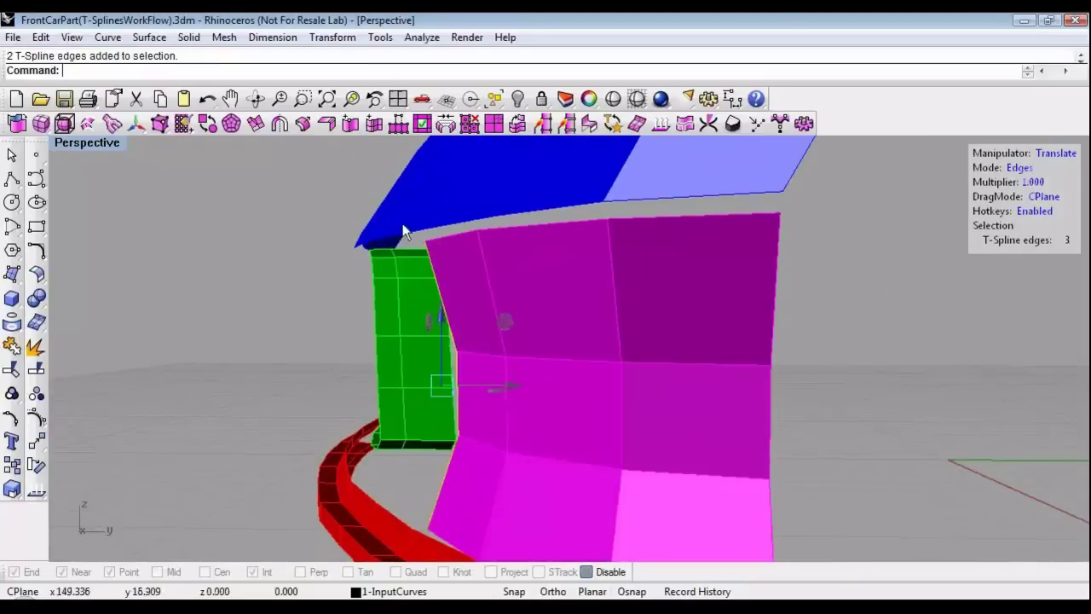
Try to shift the magenta panel's inner boundary loop, select the neighbouring vertical edge loop, and clear the selection.
{"action": "right_click_drag", "start_coordinate": [442, 314], "coordinate": [459, 415]}
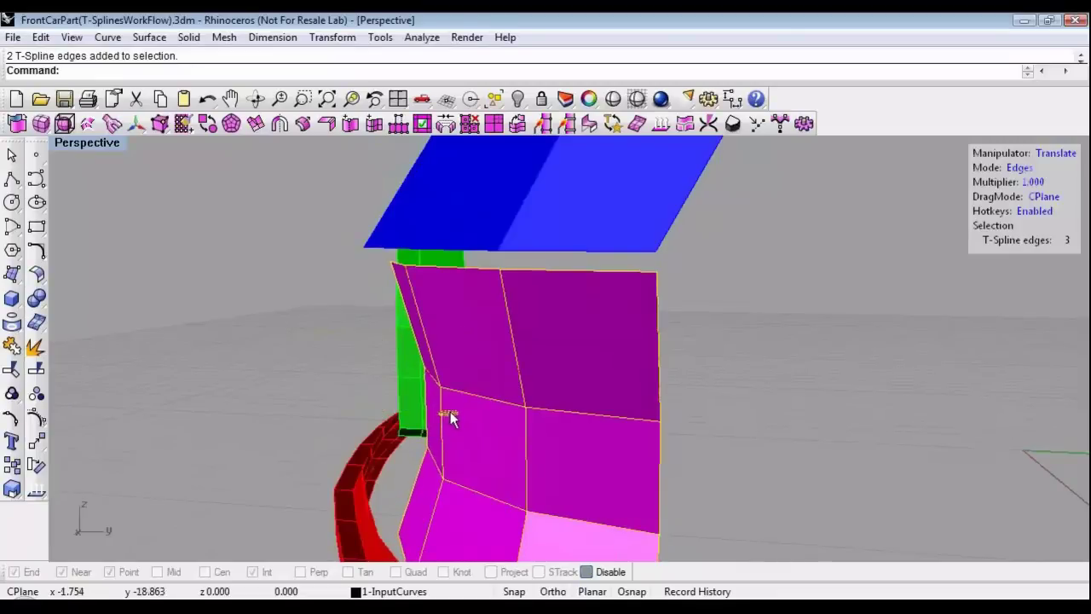
{"action": "left_click", "coordinate": [444, 437]}
{"action": "left_click_drag", "start_coordinate": [480, 451], "coordinate": [482, 444]}
{"action": "key", "text": "ctrl+z"}
{"action": "double_click", "coordinate": [442, 498]}
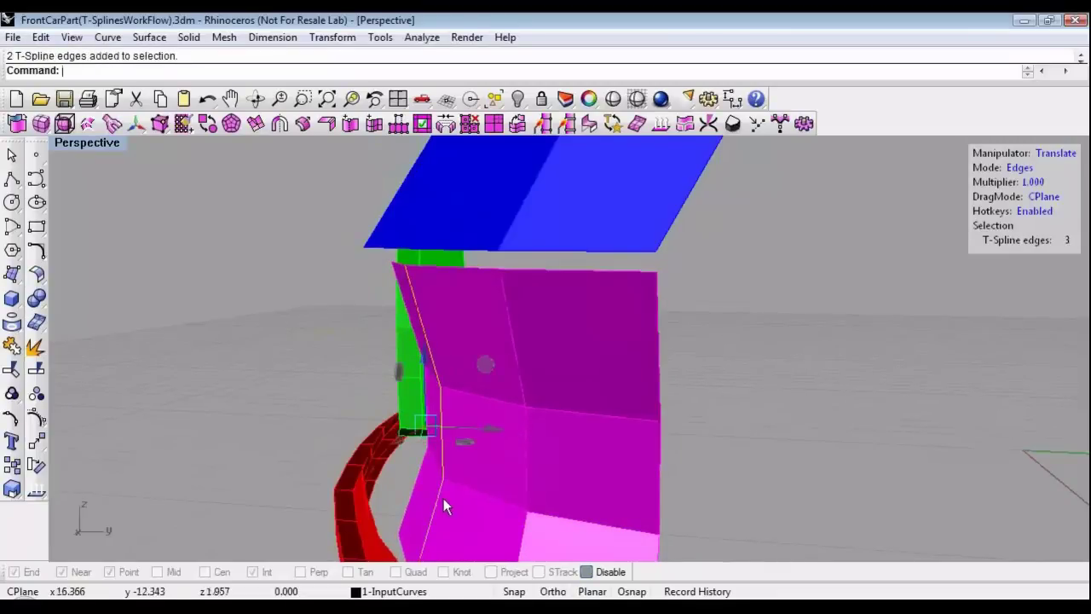
{"action": "right_click_drag", "start_coordinate": [485, 440], "coordinate": [433, 326]}
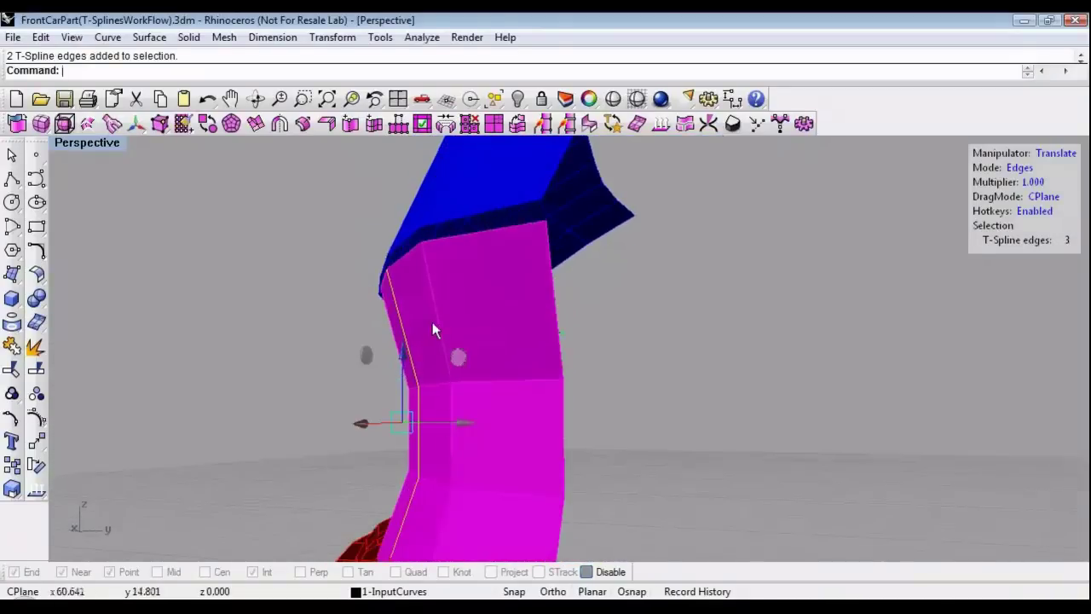
{"action": "key", "text": "Escape"}
{"action": "right_click_drag", "start_coordinate": [458, 407], "coordinate": [444, 387]}
{"action": "key", "text": "Escape"}
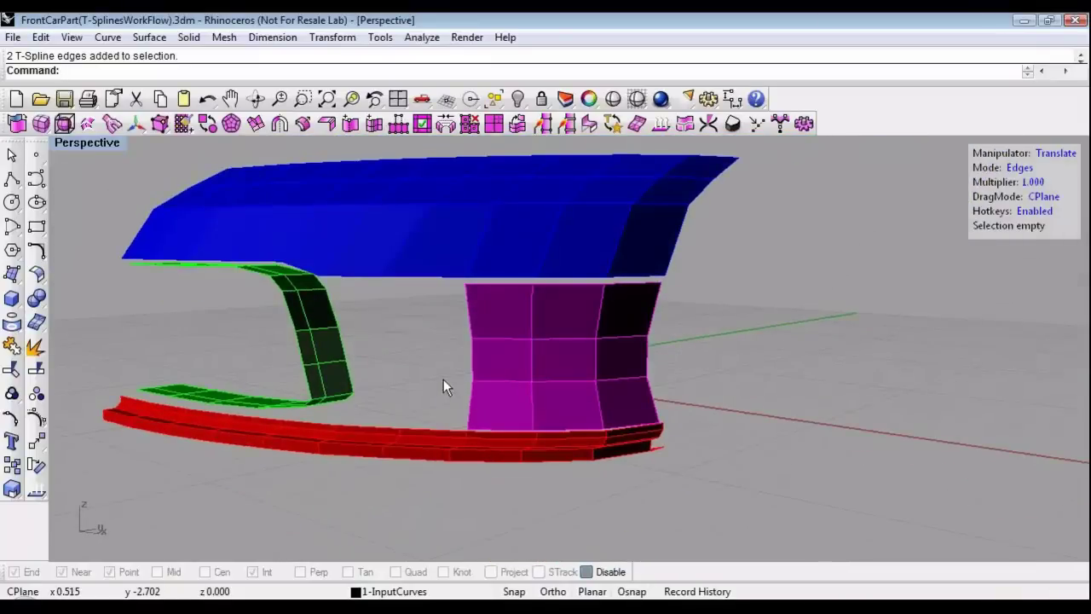
Bridge the blue panel's lower edge beside the green band to the matching upper edge of the red strip with 3 segments.
{"action": "scroll", "coordinate": [383, 323], "scroll_direction": "up", "scroll_amount": 3}
{"action": "right_click_drag", "start_coordinate": [383, 323], "coordinate": [410, 274]}
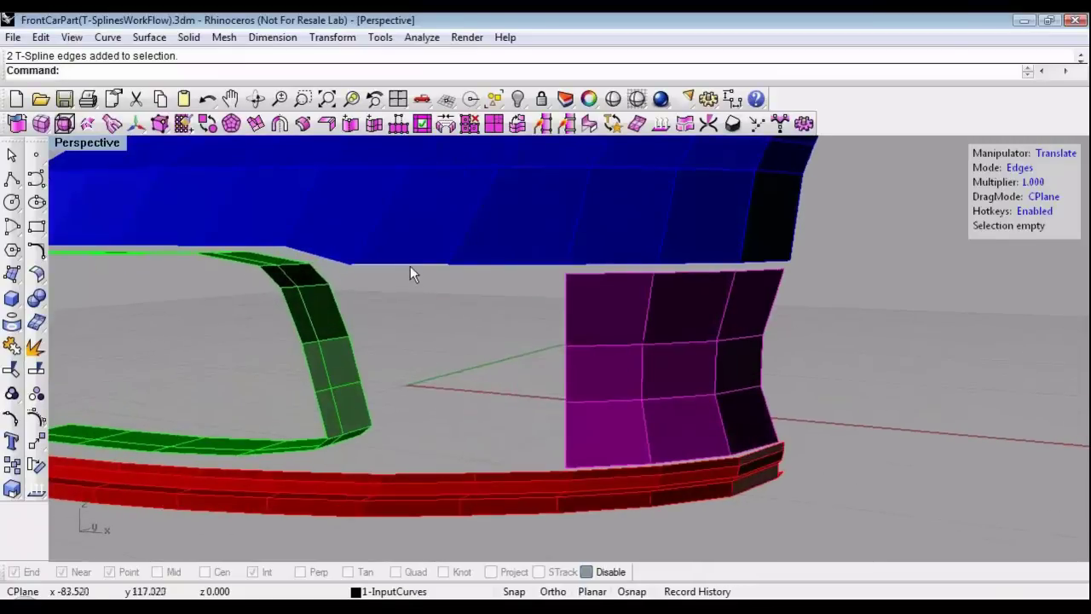
{"action": "left_click", "coordinate": [410, 266]}
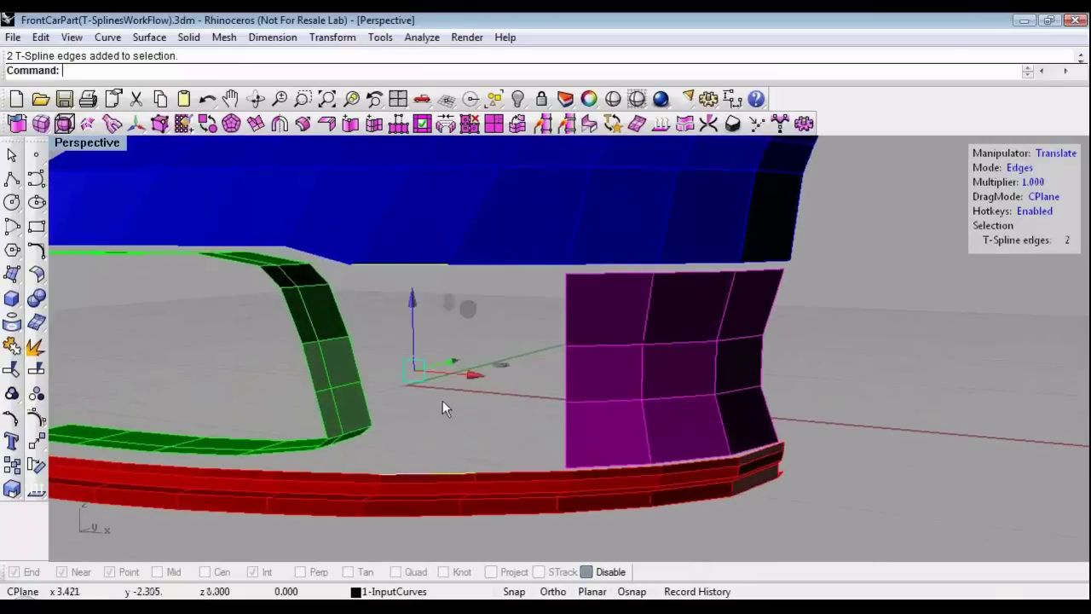
{"action": "left_click", "coordinate": [450, 128]}
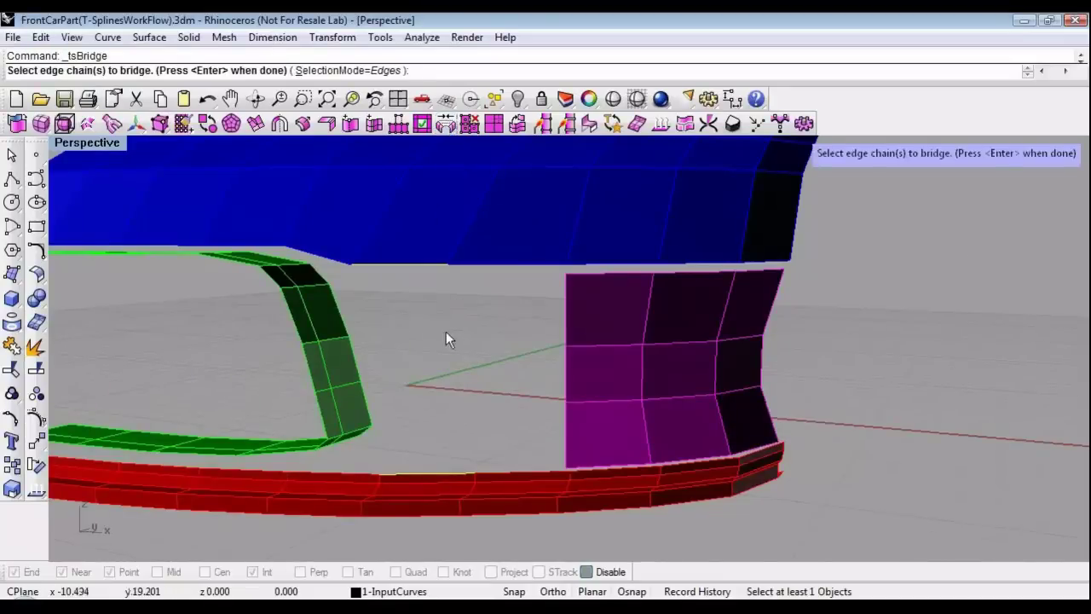
{"action": "key", "text": "Return"}
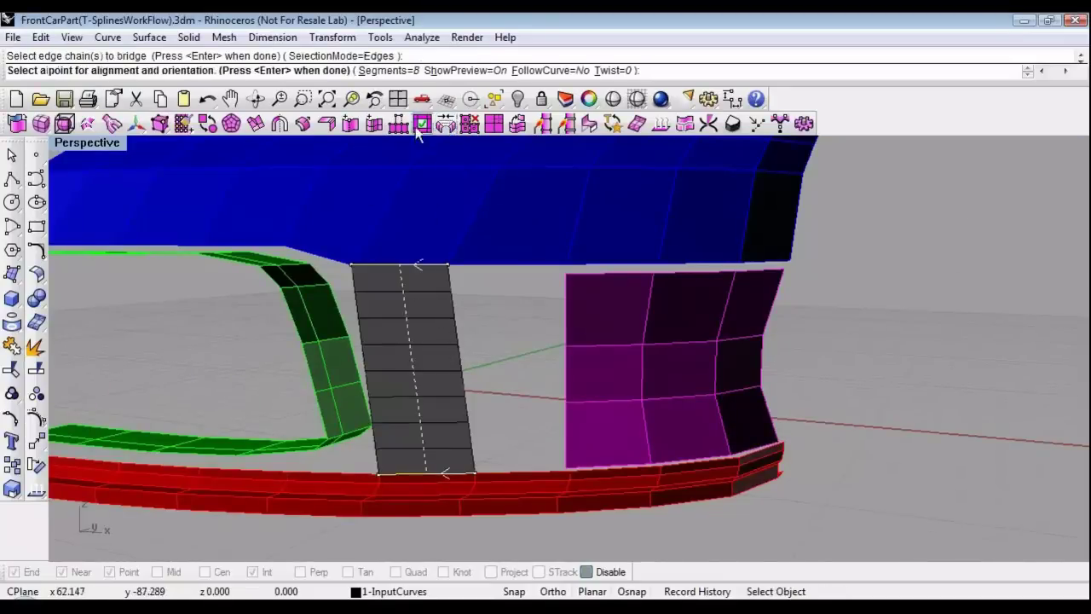
{"action": "left_click", "coordinate": [386, 72]}
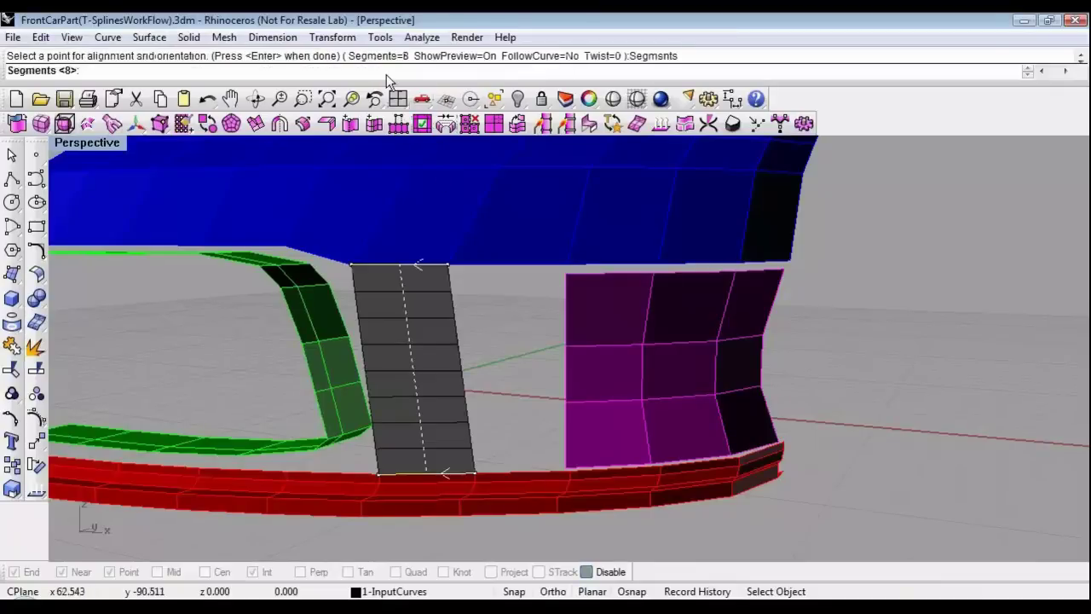
{"action": "key", "text": "Return"}
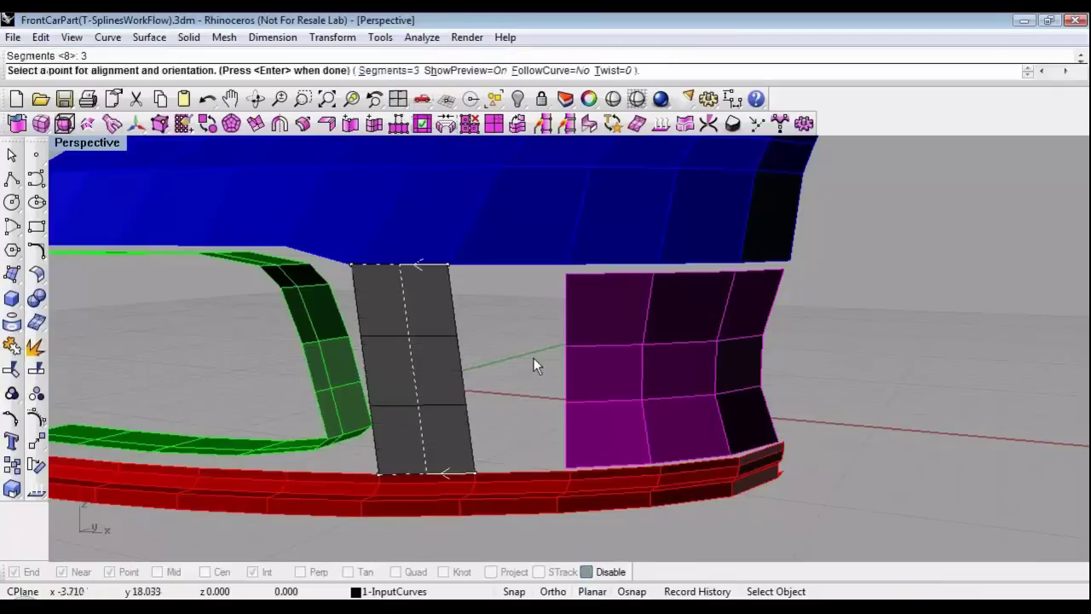
{"action": "key", "text": "Return"}
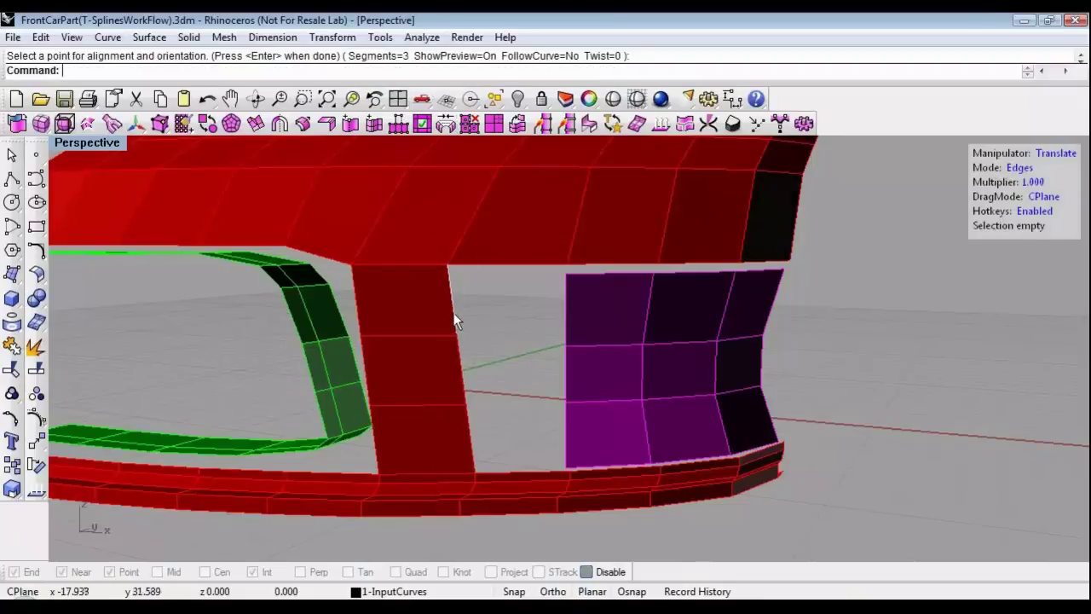
Bridge the vertical red strip's outer three-edge chain to the magenta panel's facing inner boundary with 1 segment.
{"action": "left_click", "coordinate": [454, 313]}
{"action": "left_click", "coordinate": [461, 388], "text": "shift"}
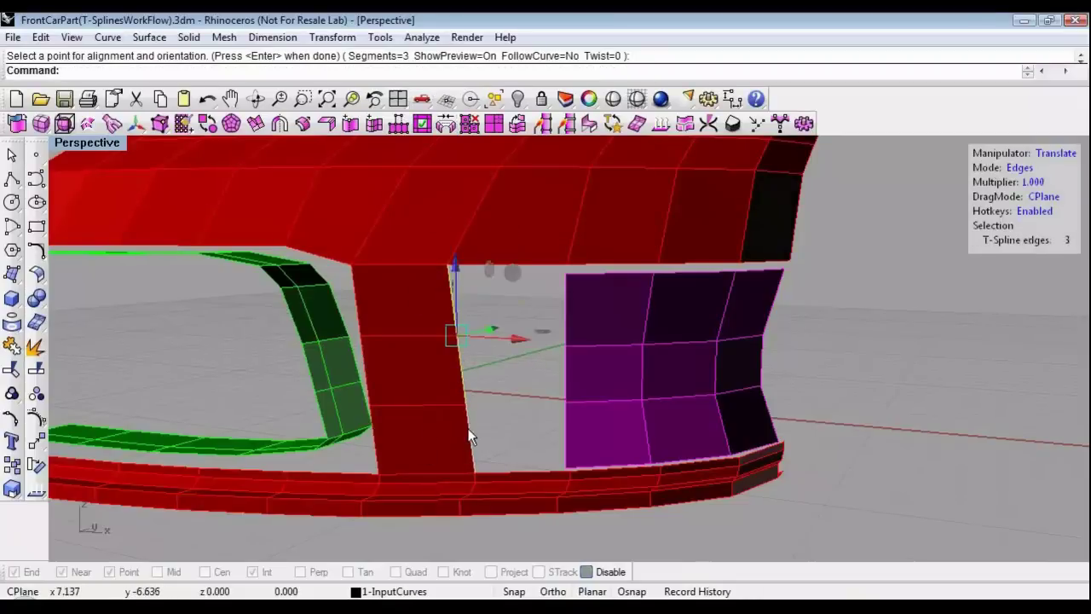
{"action": "left_click", "coordinate": [567, 439], "text": "shift"}
{"action": "left_click", "coordinate": [568, 340], "text": "shift"}
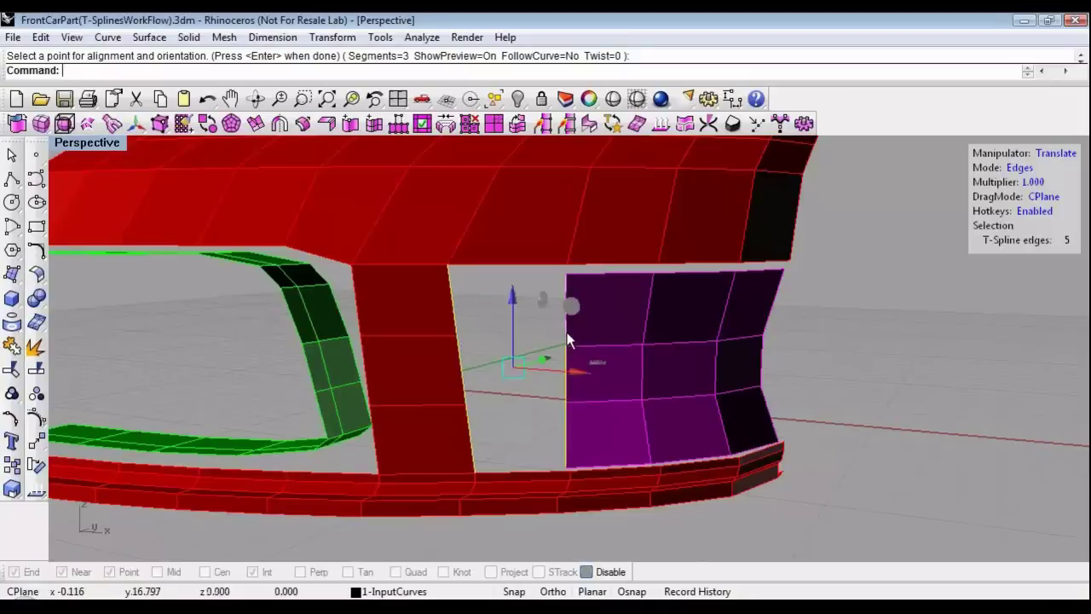
{"action": "left_click", "coordinate": [444, 125]}
{"action": "key", "text": "Return"}
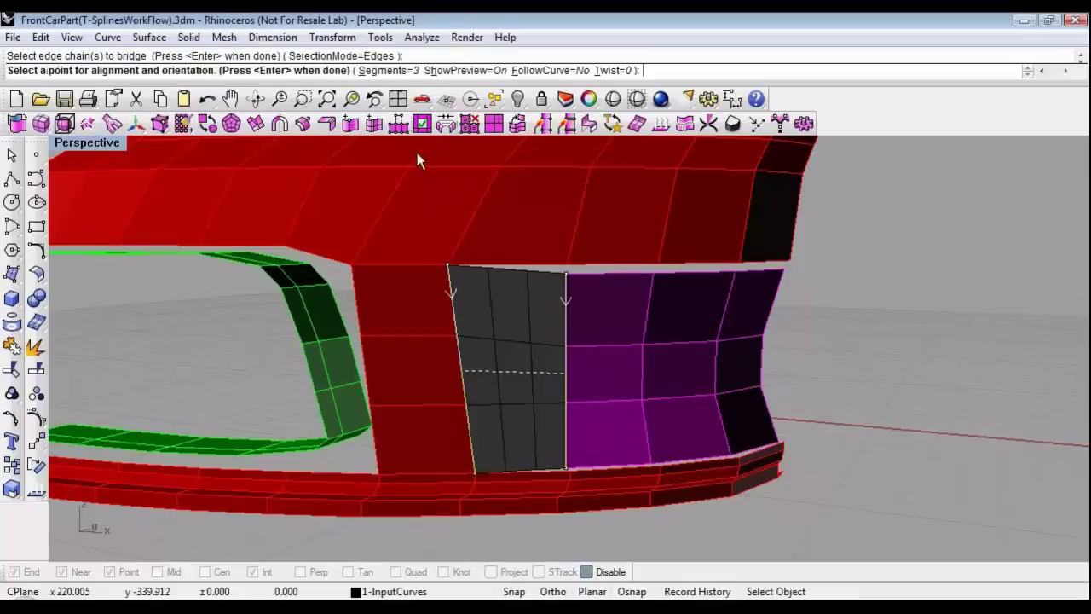
{"action": "left_click", "coordinate": [374, 70]}
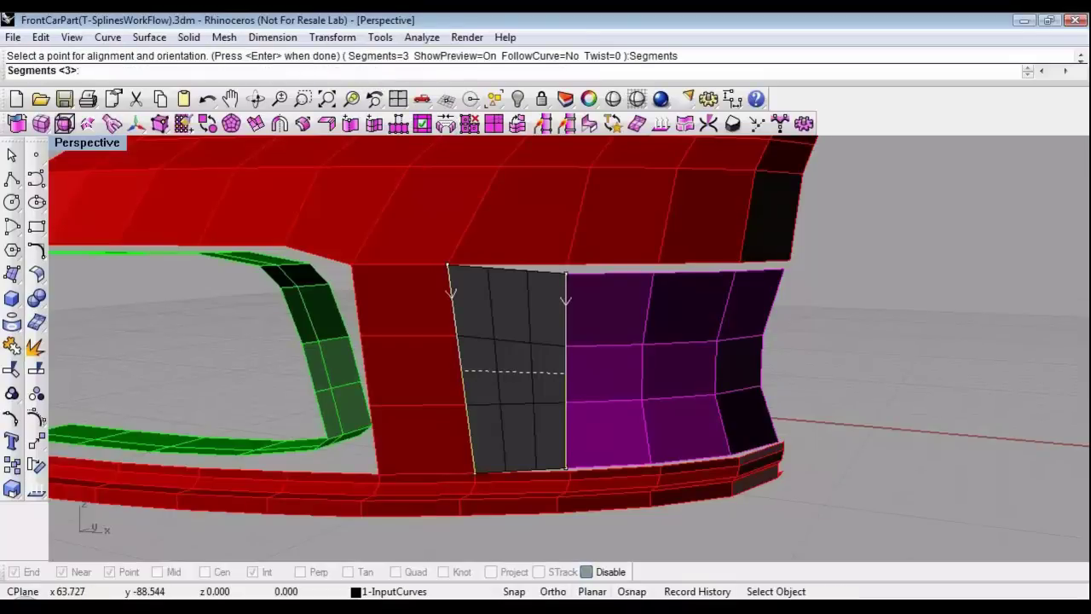
{"action": "type", "text": "1"}
{"action": "key", "text": "Return"}
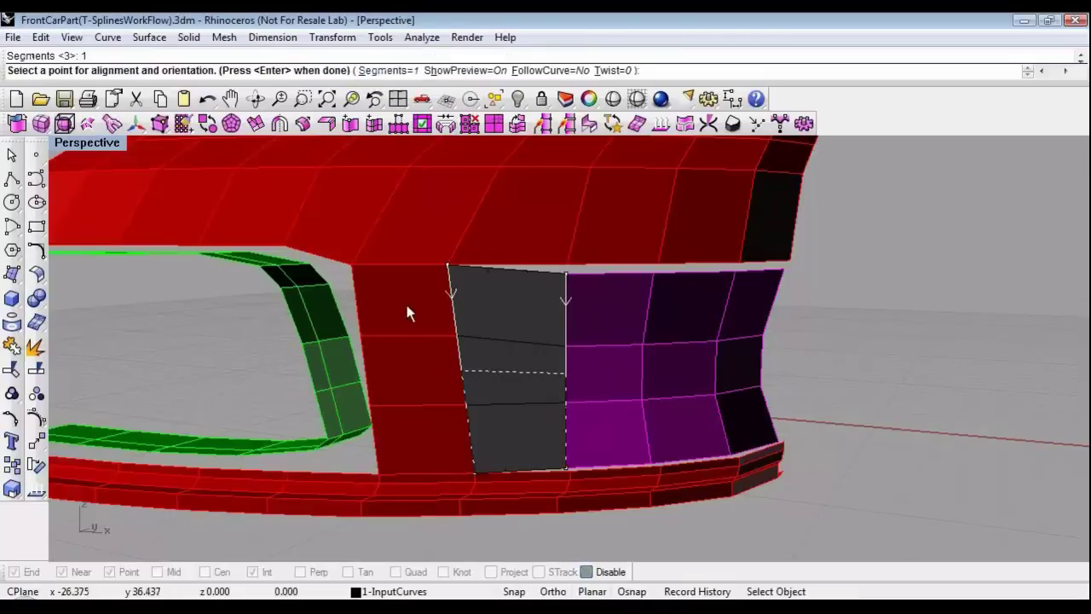
{"action": "key", "text": "Return"}
Bridge the three edge pairs across the gap between the upper red surface and the side panel's top boundary.
{"action": "right_click_drag", "start_coordinate": [628, 370], "coordinate": [550, 347]}
{"action": "scroll", "coordinate": [461, 261], "scroll_direction": "up", "scroll_amount": 3}
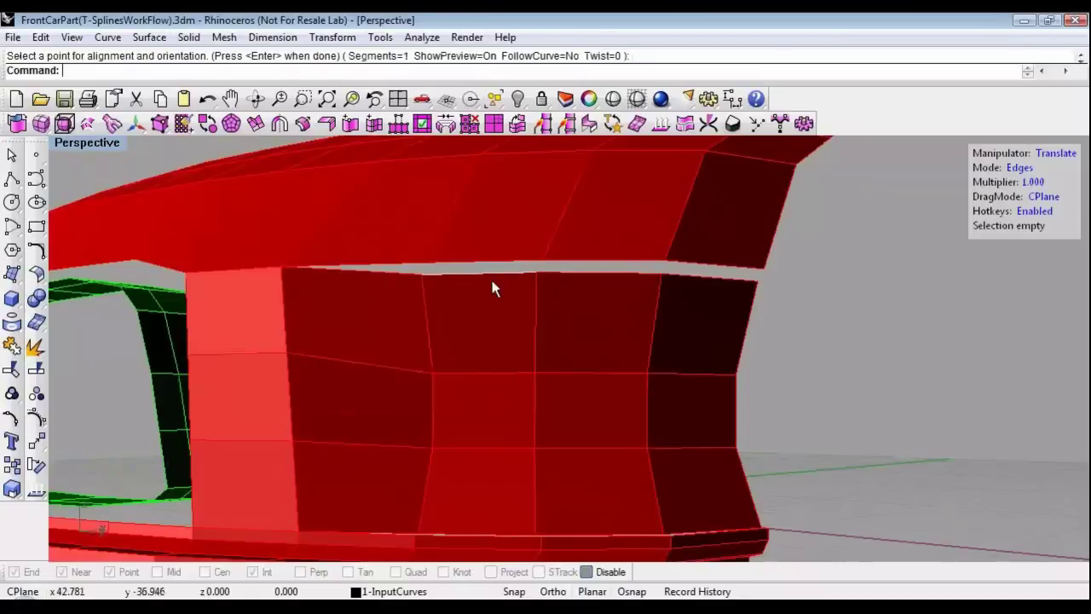
{"action": "right_click_drag", "start_coordinate": [497, 298], "coordinate": [537, 305]}
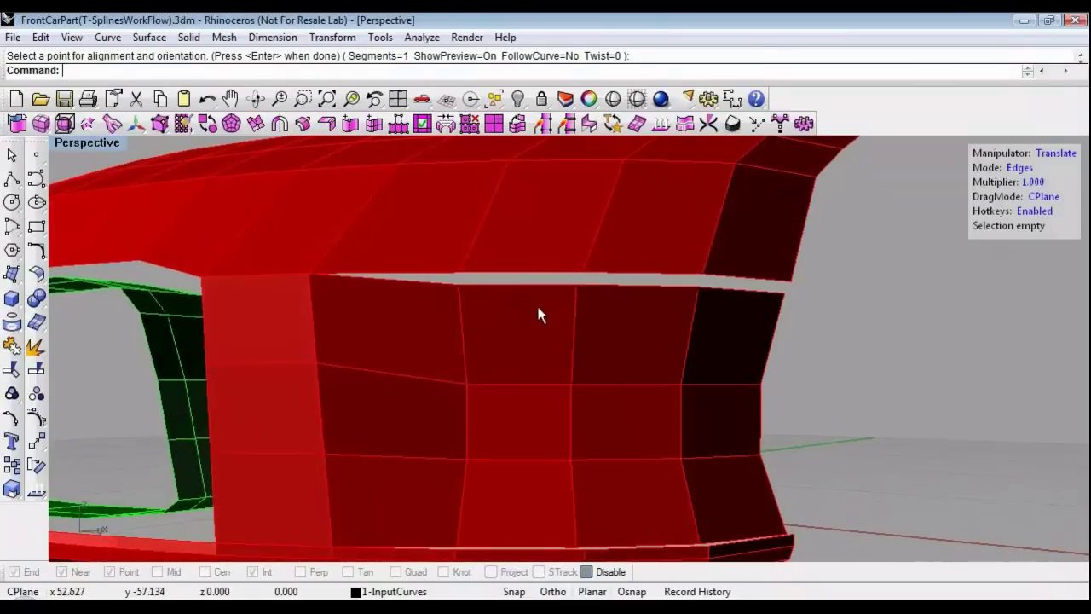
{"action": "left_click_drag", "start_coordinate": [539, 305], "coordinate": [508, 257]}
{"action": "left_click_drag", "start_coordinate": [658, 299], "coordinate": [636, 257], "text": "shift"}
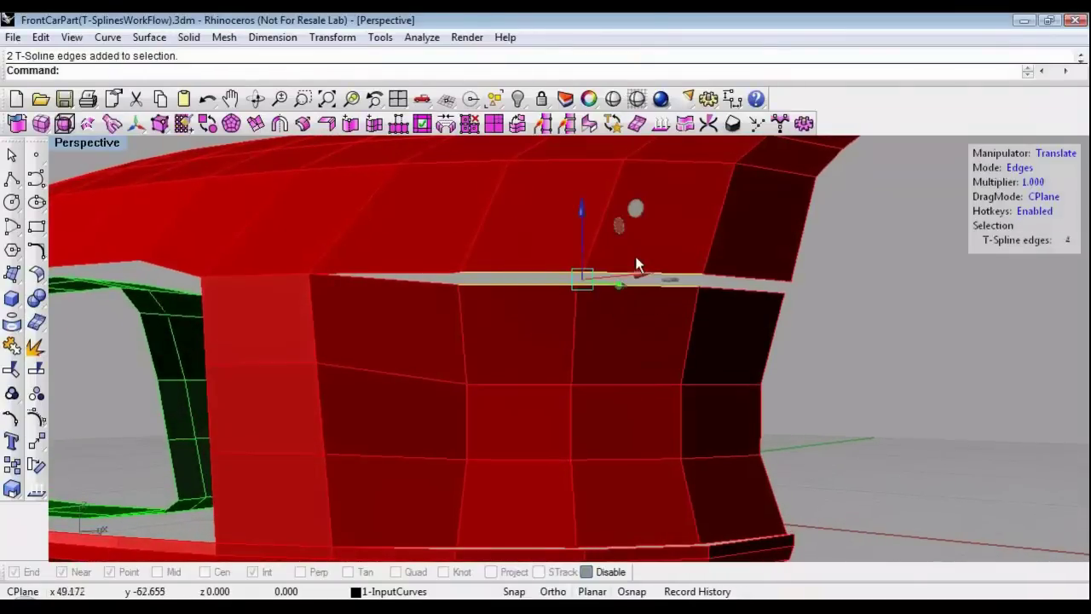
{"action": "left_click", "coordinate": [742, 284], "text": "shift"}
{"action": "right_click_drag", "start_coordinate": [740, 287], "coordinate": [467, 294]}
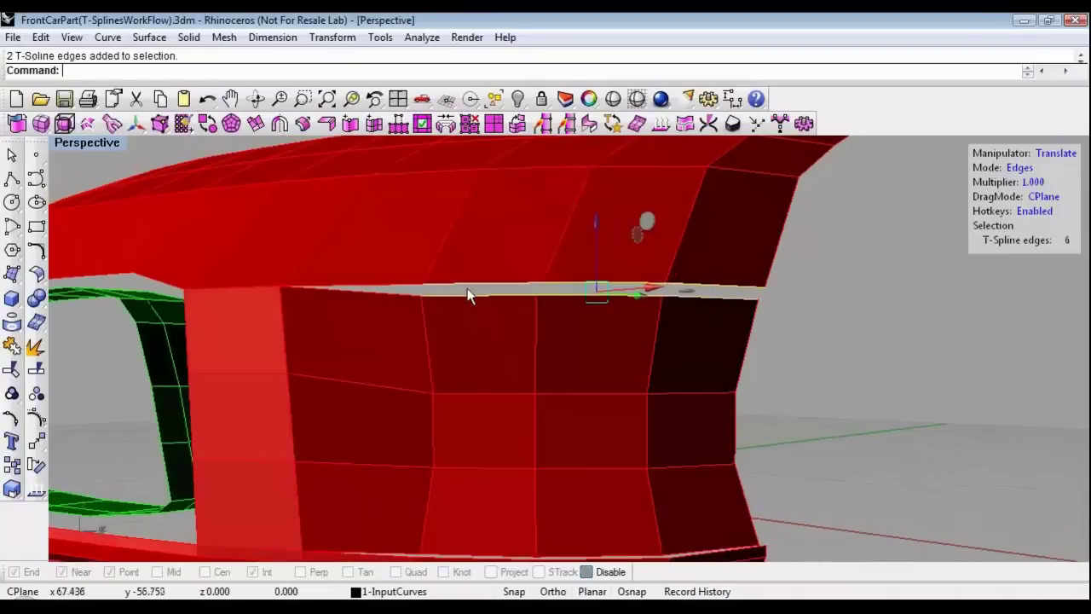
{"action": "left_click", "coordinate": [446, 124]}
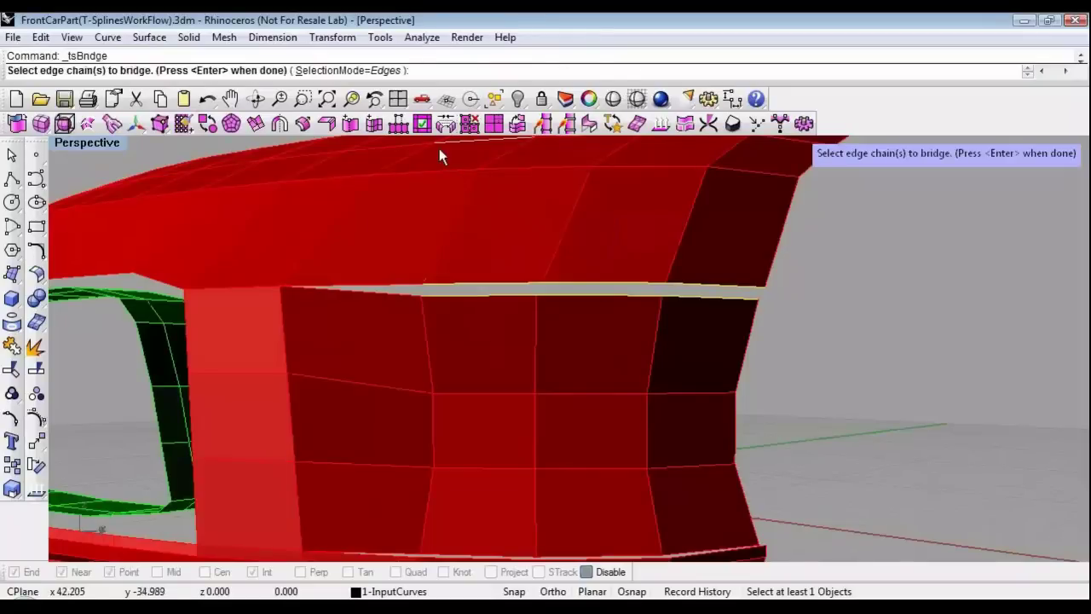
{"action": "key", "text": "Return"}
{"action": "key", "text": "Return"}
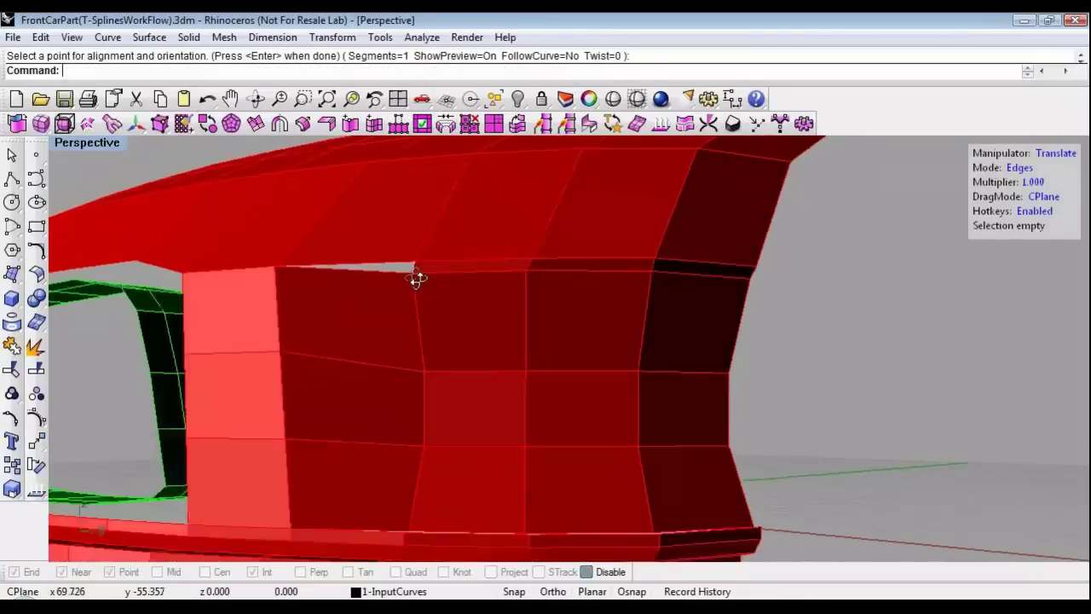
Fill the remaining triangular hole beside the new bridge under the upper red surface.
{"action": "scroll", "coordinate": [416, 279], "scroll_direction": "up", "scroll_amount": 5}
{"action": "left_click", "coordinate": [402, 299]}
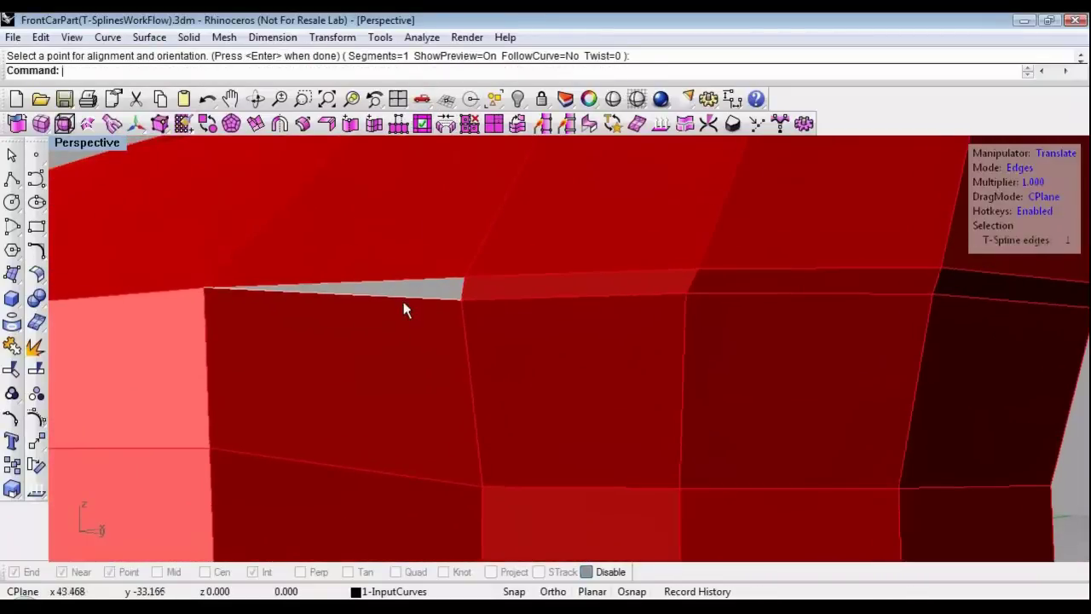
{"action": "scroll", "coordinate": [405, 299], "scroll_direction": "down", "scroll_amount": 3}
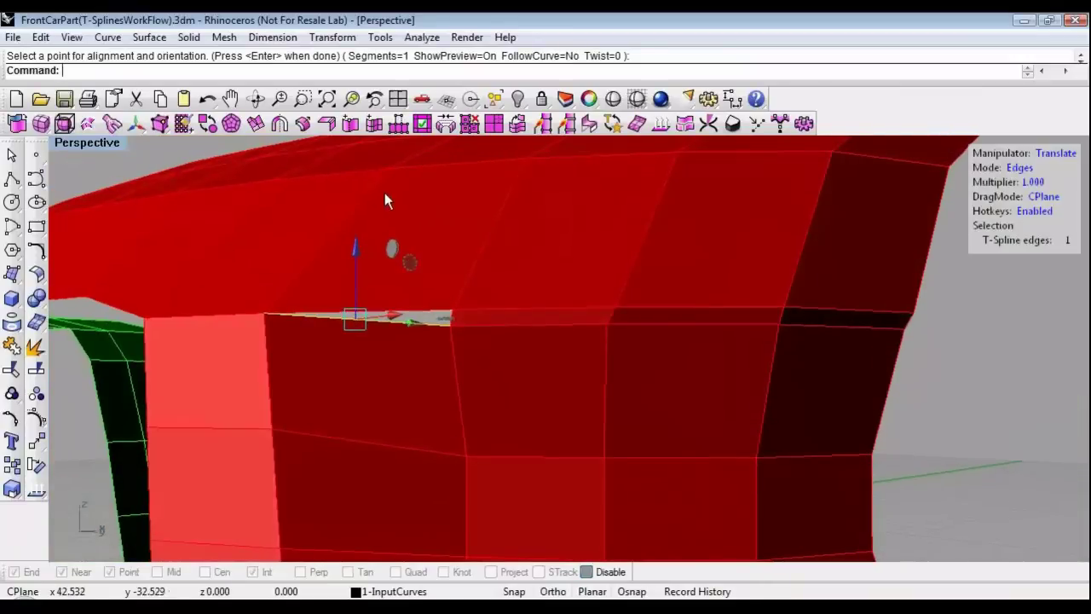
{"action": "left_click", "coordinate": [424, 126]}
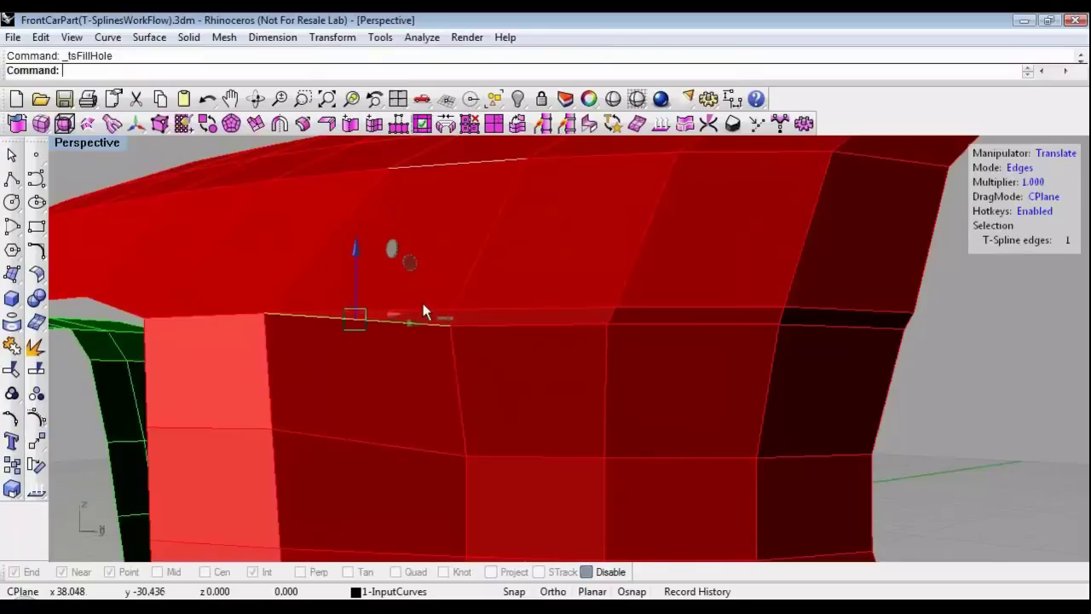
Bridge the side panel's lower boundary edge chain to the matching upper edge chain of the bottom red strip.
{"action": "scroll", "coordinate": [405, 327], "scroll_direction": "down", "scroll_amount": 2}
{"action": "right_click_drag", "start_coordinate": [515, 432], "coordinate": [816, 391]}
{"action": "left_click", "coordinate": [815, 391]}
{"action": "scroll", "coordinate": [522, 399], "scroll_direction": "up", "scroll_amount": 2}
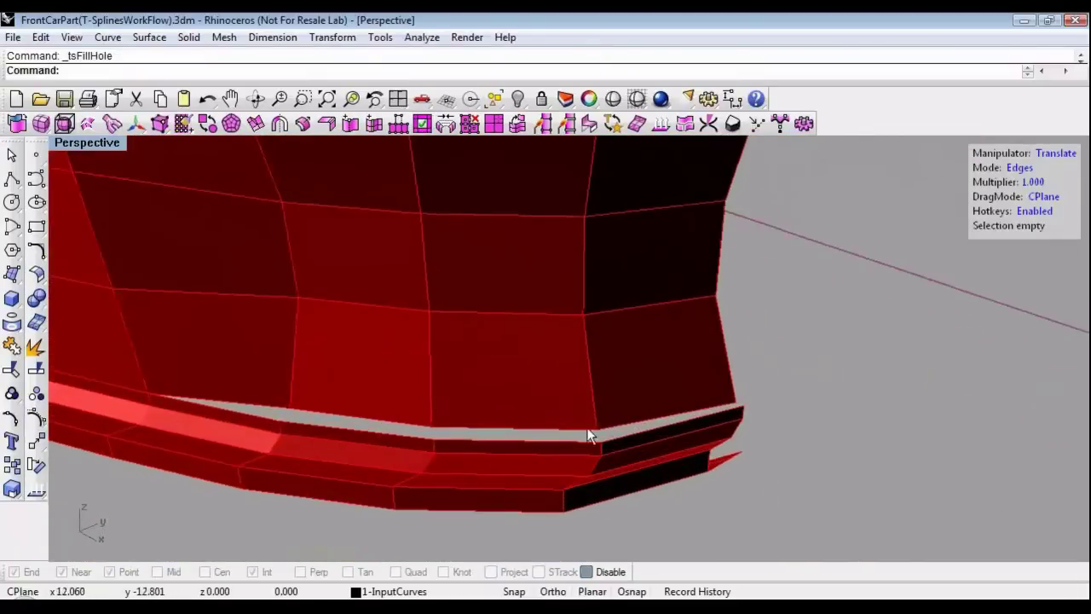
{"action": "left_click", "coordinate": [445, 124]}
{"action": "left_click", "coordinate": [236, 402]}
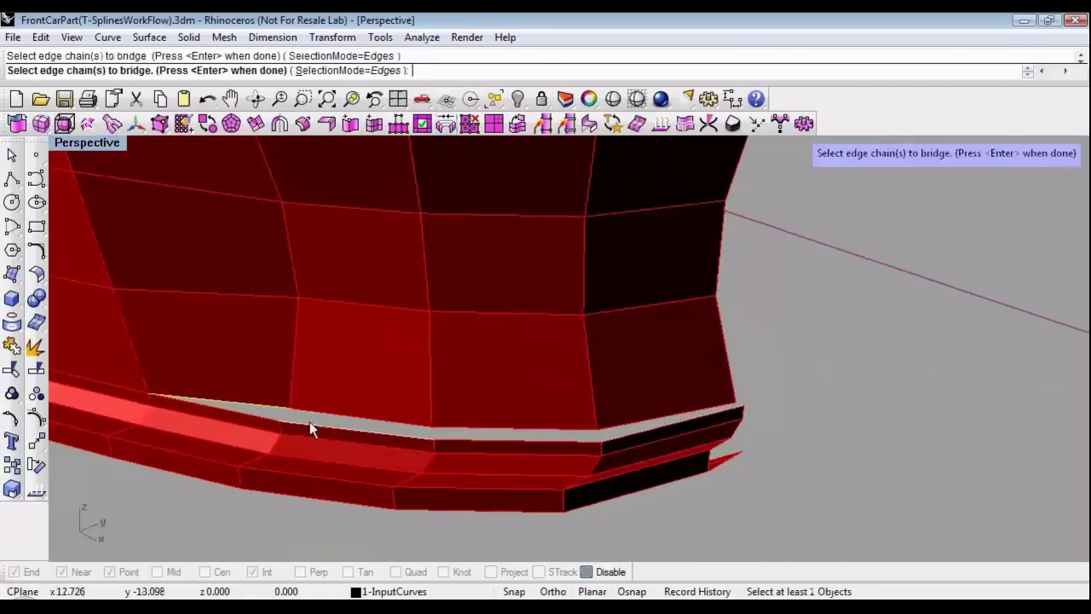
{"action": "left_click", "coordinate": [467, 425]}
{"action": "left_click", "coordinate": [635, 421]}
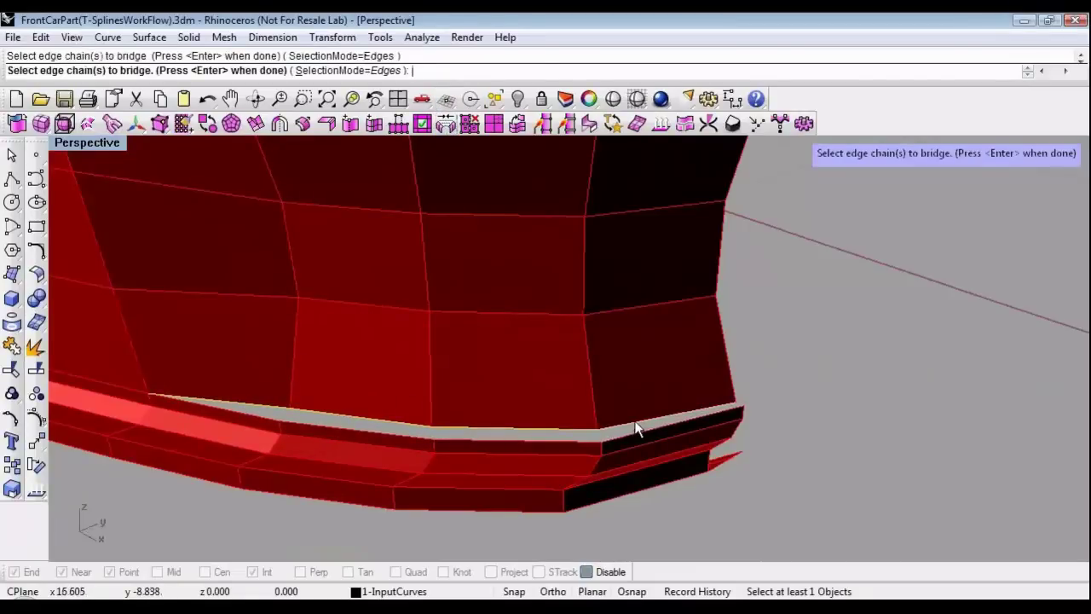
{"action": "key", "text": "Return"}
{"action": "left_click", "coordinate": [255, 416]}
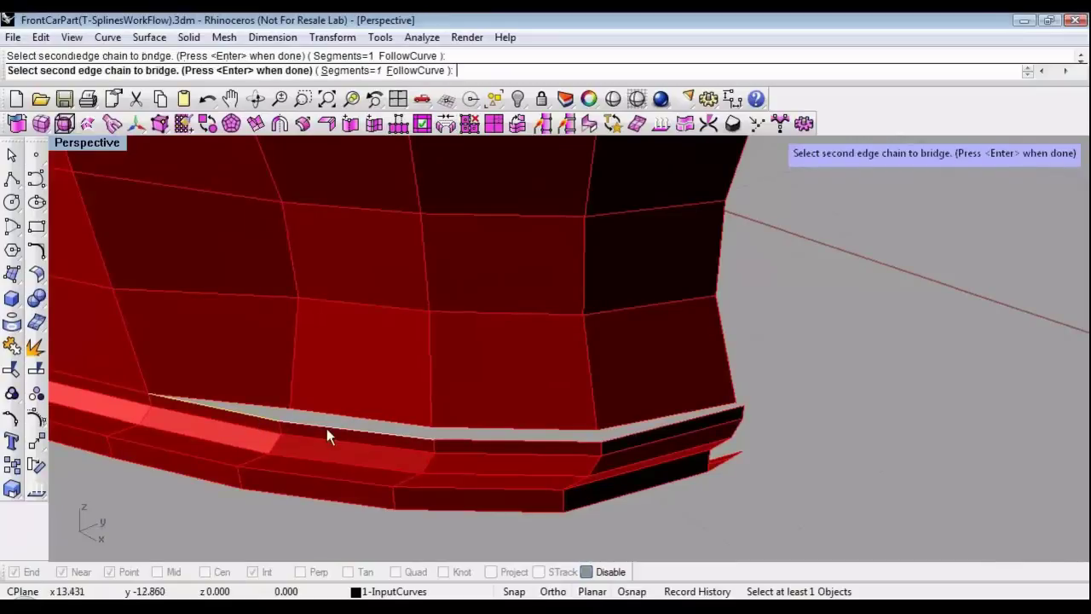
{"action": "left_click", "coordinate": [628, 440]}
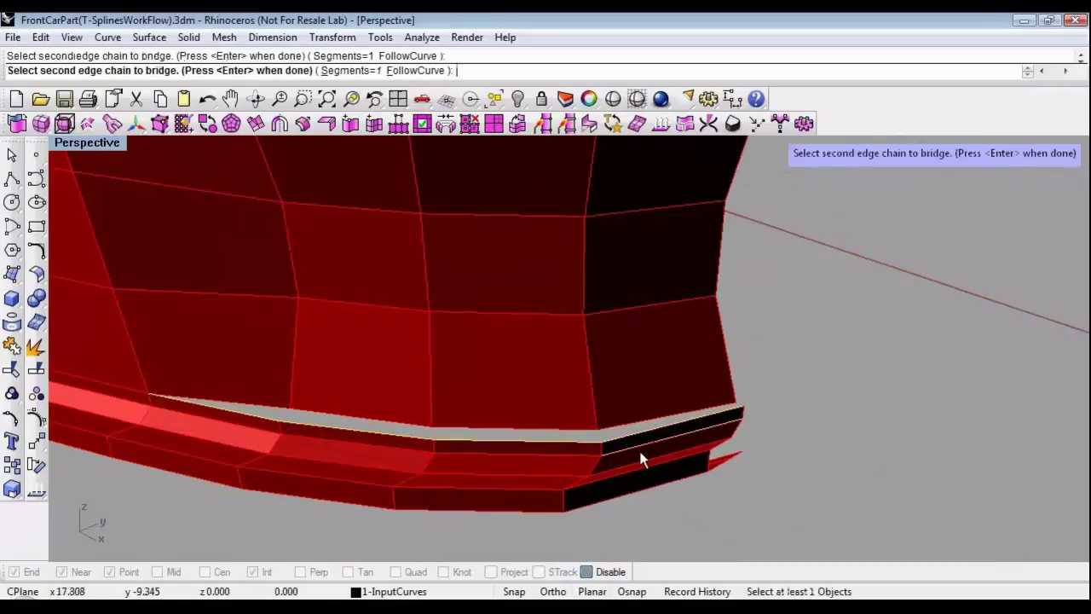
{"action": "key", "text": "Return"}
{"action": "key", "text": "Return"}
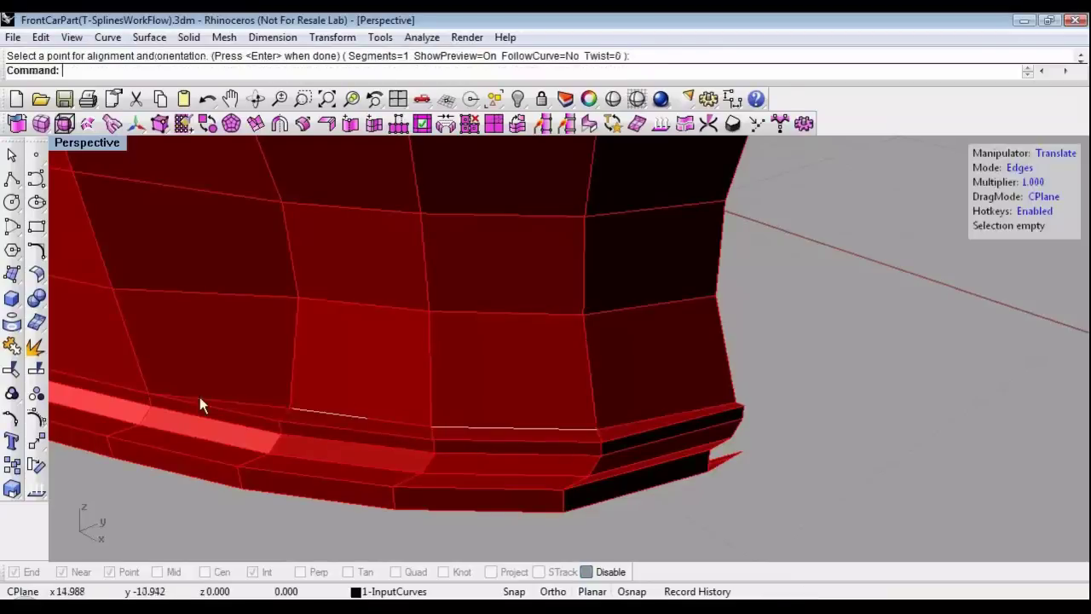
Bridge the green band's whole outer boundary loop to the surrounding red opening edges along the top, side and bottom strip.
{"action": "scroll", "coordinate": [277, 416], "scroll_direction": "down", "scroll_amount": 6}
{"action": "right_click_drag", "start_coordinate": [290, 419], "coordinate": [627, 427], "text": "shift"}
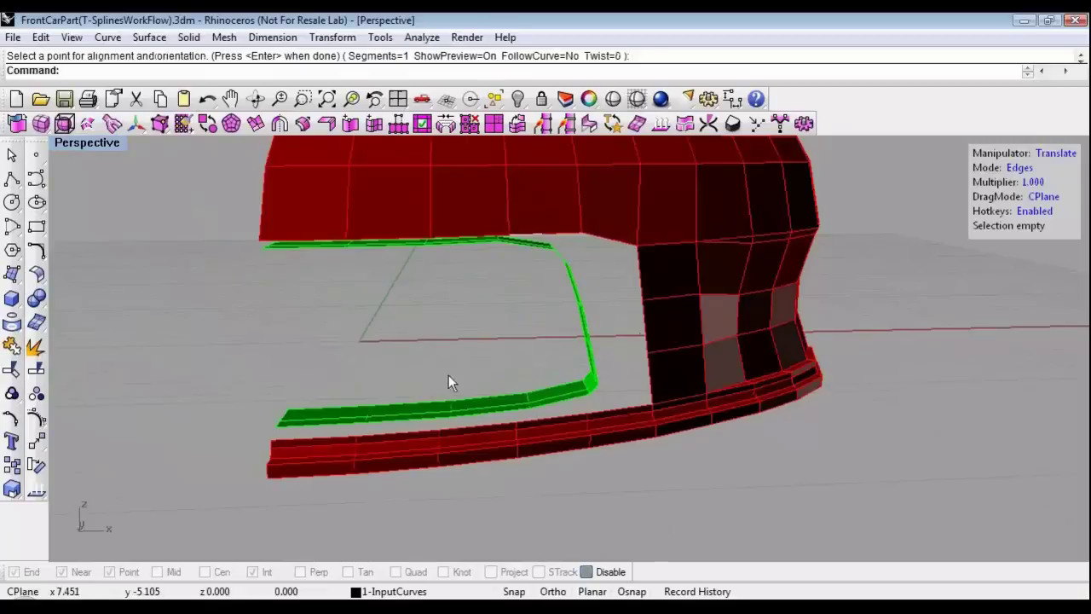
{"action": "right_click_drag", "start_coordinate": [448, 375], "coordinate": [487, 468]}
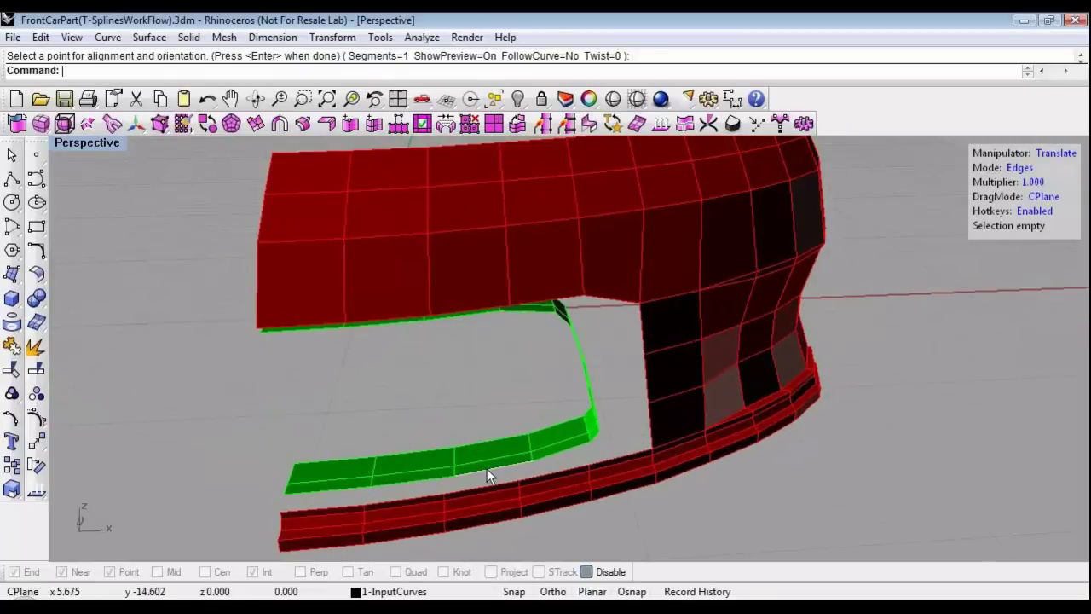
{"action": "double_click", "coordinate": [486, 468]}
{"action": "right_click_drag", "start_coordinate": [487, 468], "coordinate": [483, 386]}
{"action": "left_click", "coordinate": [321, 225], "text": "shift"}
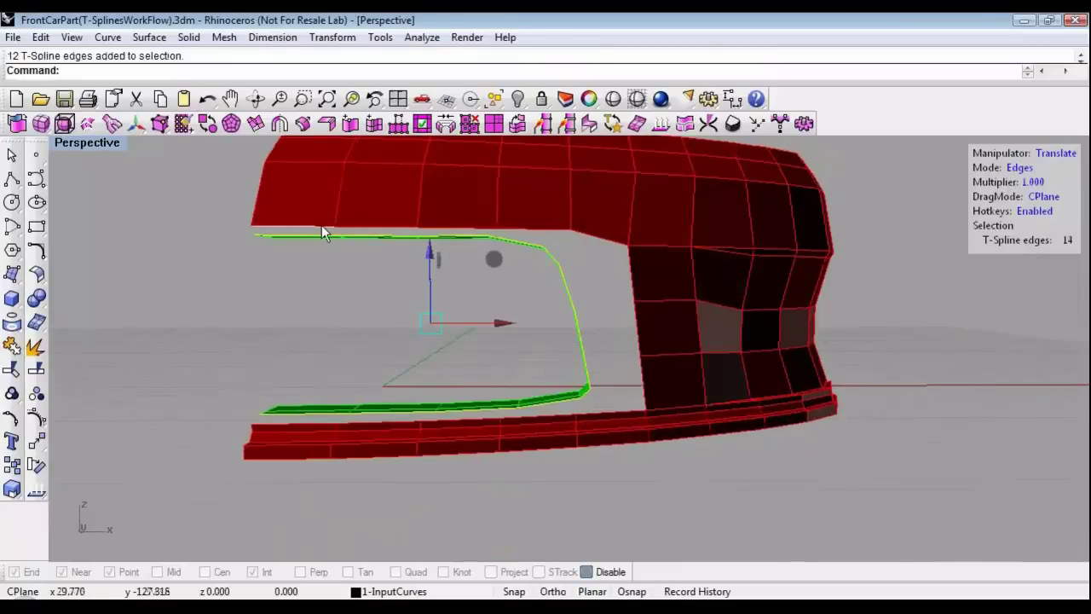
{"action": "left_click", "coordinate": [395, 224], "text": "shift"}
{"action": "left_click", "coordinate": [479, 226], "text": "shift"}
{"action": "left_click", "coordinate": [521, 228], "text": "shift"}
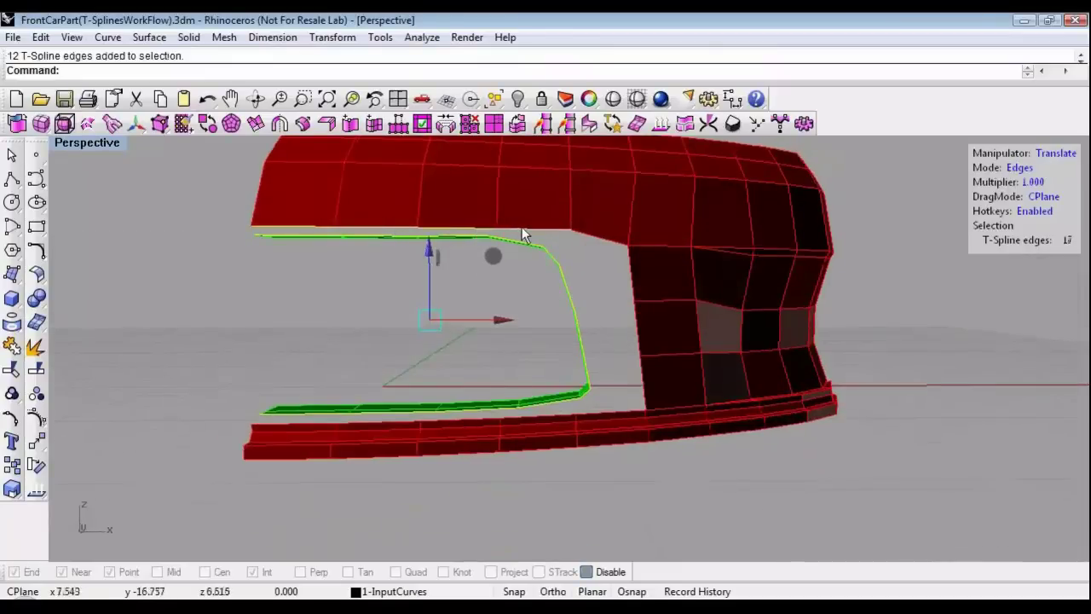
{"action": "left_click", "coordinate": [579, 233], "text": "shift"}
{"action": "left_click", "coordinate": [632, 277], "text": "shift"}
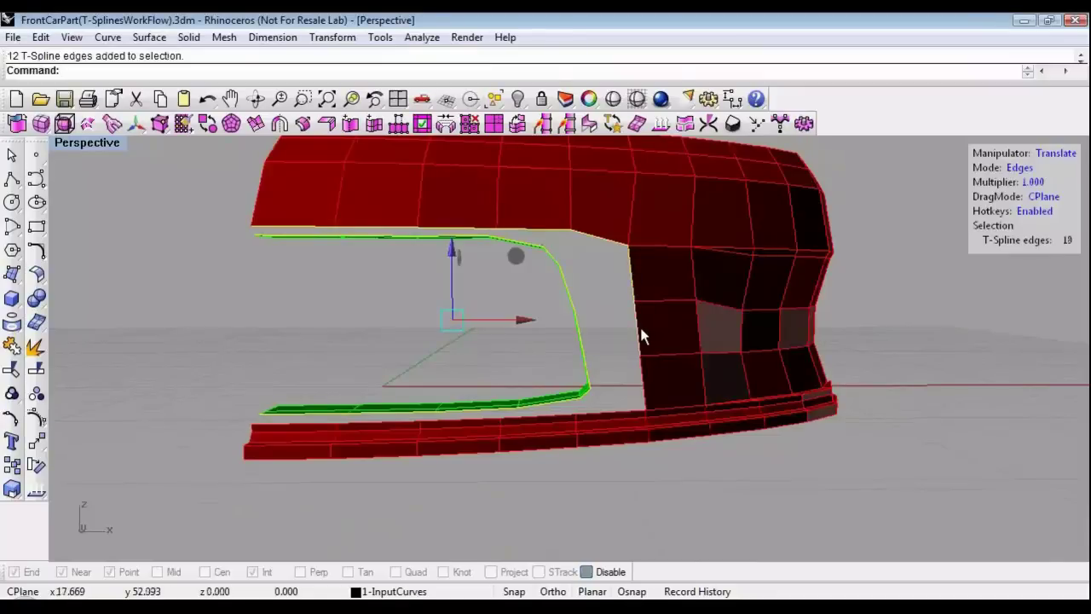
{"action": "left_click", "coordinate": [645, 375], "text": "shift"}
{"action": "left_click", "coordinate": [646, 382], "text": "shift"}
{"action": "scroll", "coordinate": [600, 406], "scroll_direction": "up", "scroll_amount": 2}
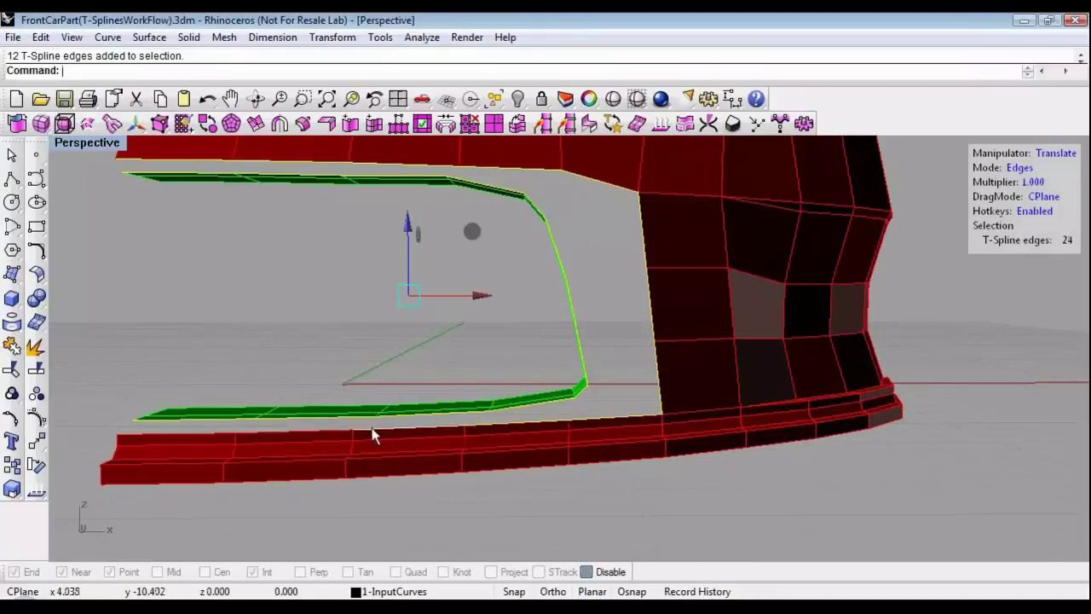
{"action": "left_click", "coordinate": [204, 432], "text": "shift"}
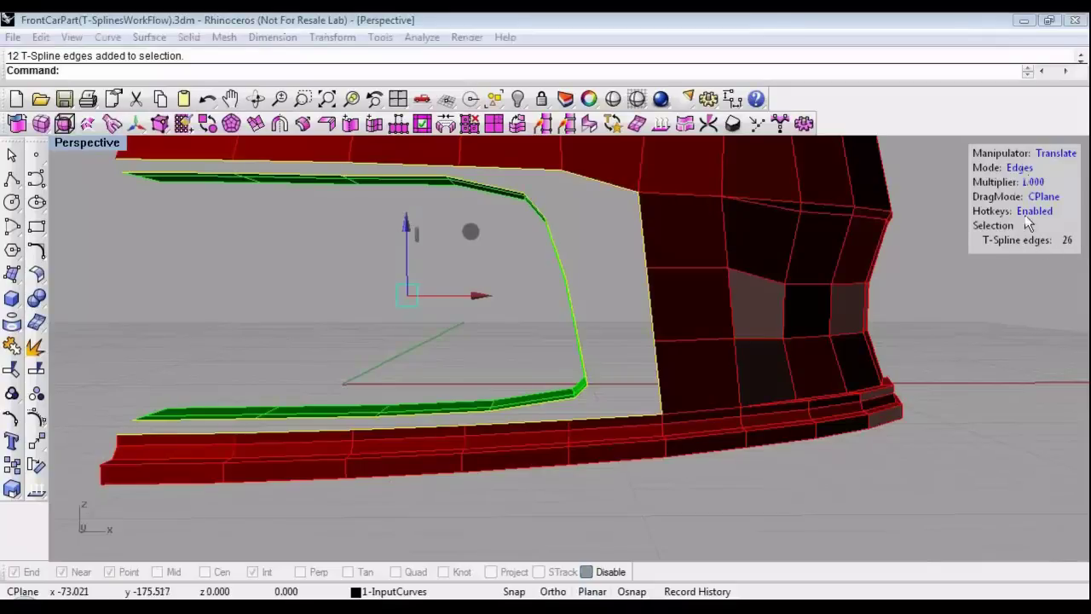
{"action": "right_click_drag", "start_coordinate": [525, 299], "coordinate": [481, 186]}
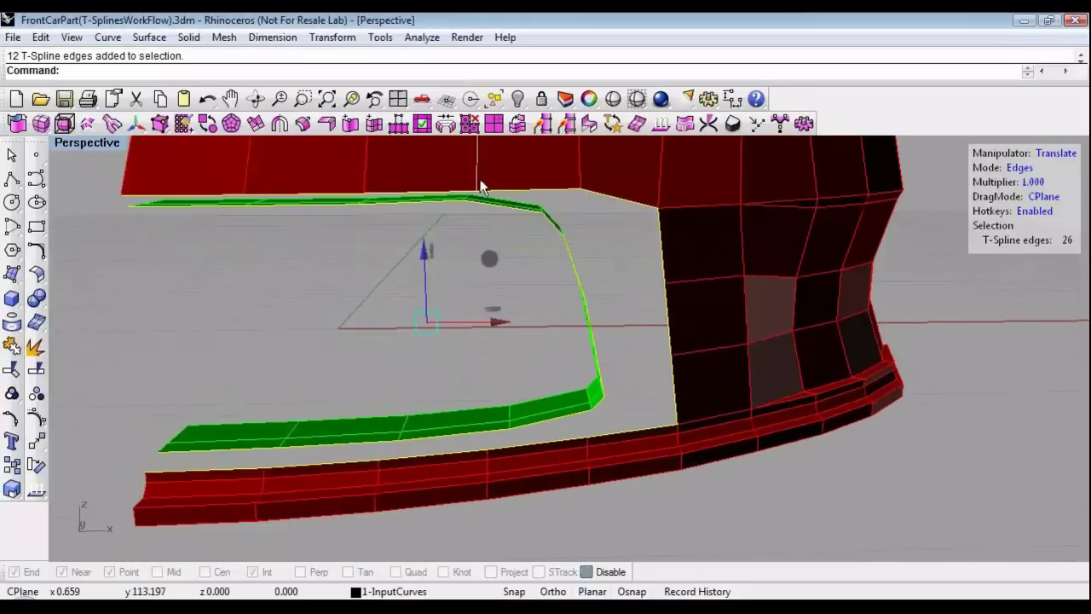
{"action": "left_click", "coordinate": [446, 124]}
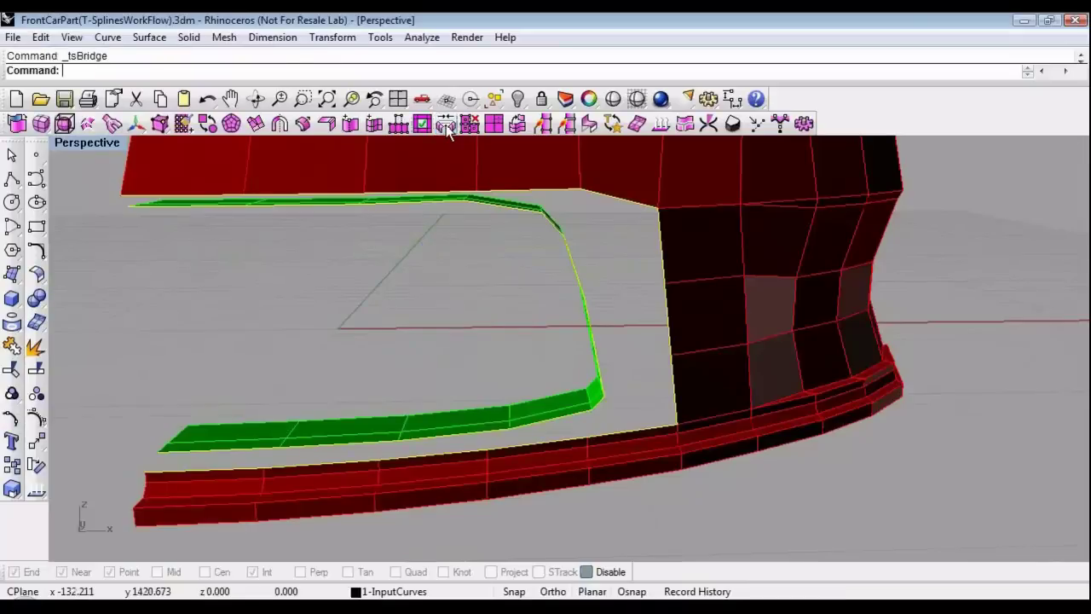
{"action": "right_click", "coordinate": [554, 328]}
Switch the joined T-Spline body from box display to smooth display.
{"action": "scroll", "coordinate": [554, 328], "scroll_direction": "down", "scroll_amount": 3}
{"action": "right_click_drag", "start_coordinate": [554, 338], "coordinate": [555, 375]}
{"action": "key", "text": "d"}
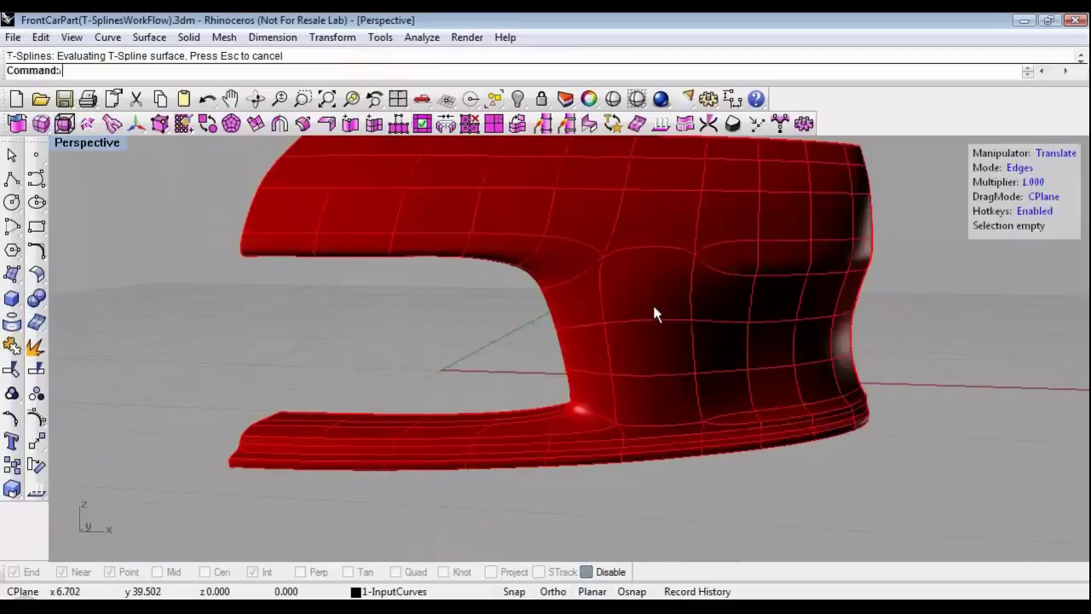
Examine the smooth car part from several angles and preview it shaded without surface wires.
{"action": "right_click_drag", "start_coordinate": [688, 321], "coordinate": [579, 331]}
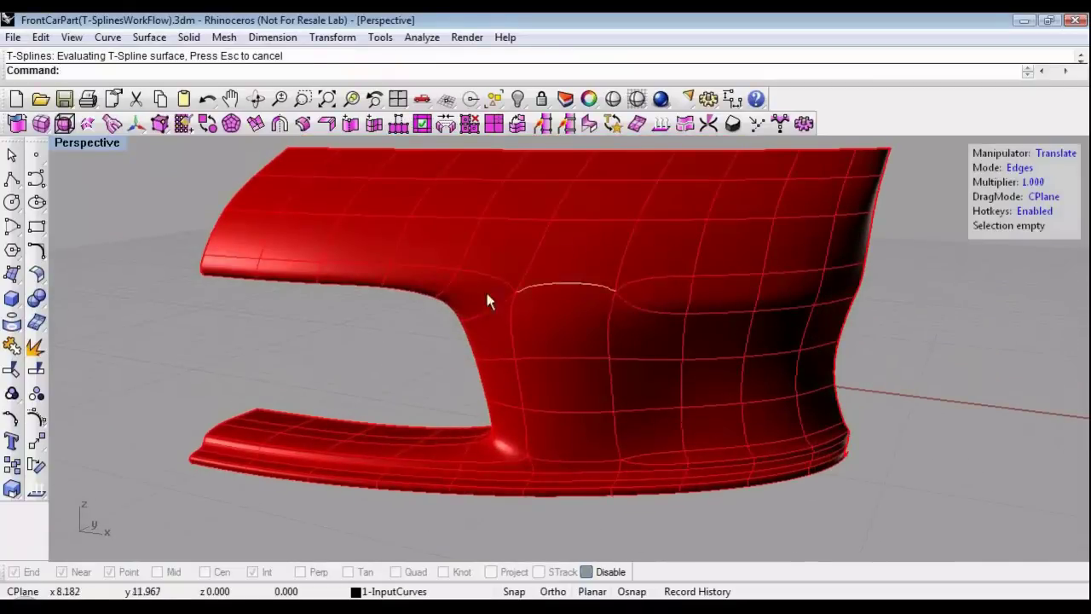
{"action": "right_click_drag", "start_coordinate": [606, 372], "coordinate": [480, 343]}
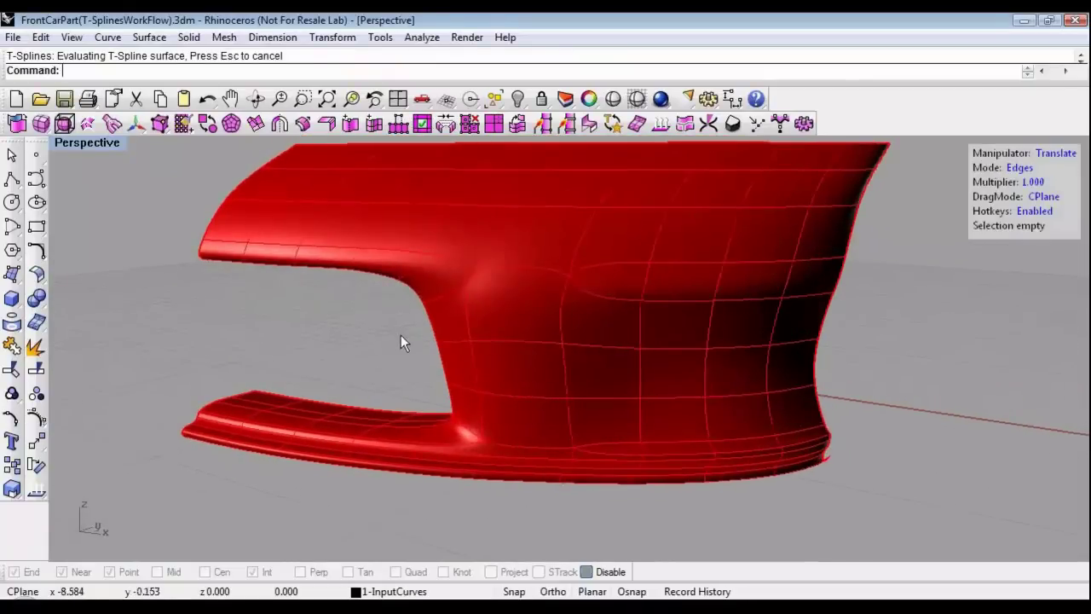
{"action": "right_click_drag", "start_coordinate": [390, 361], "coordinate": [486, 287]}
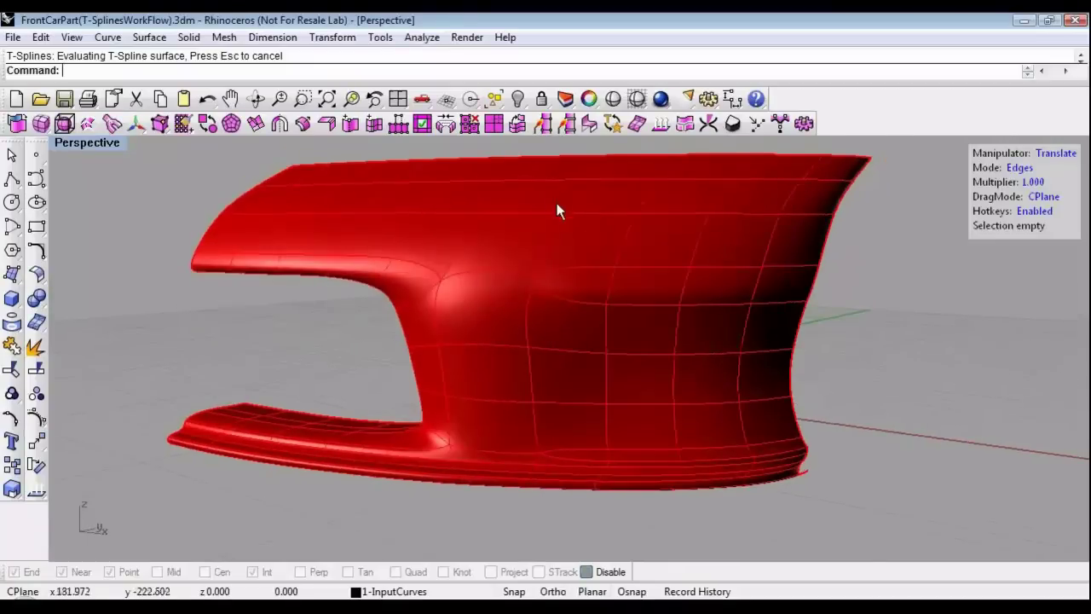
{"action": "left_click", "coordinate": [637, 98]}
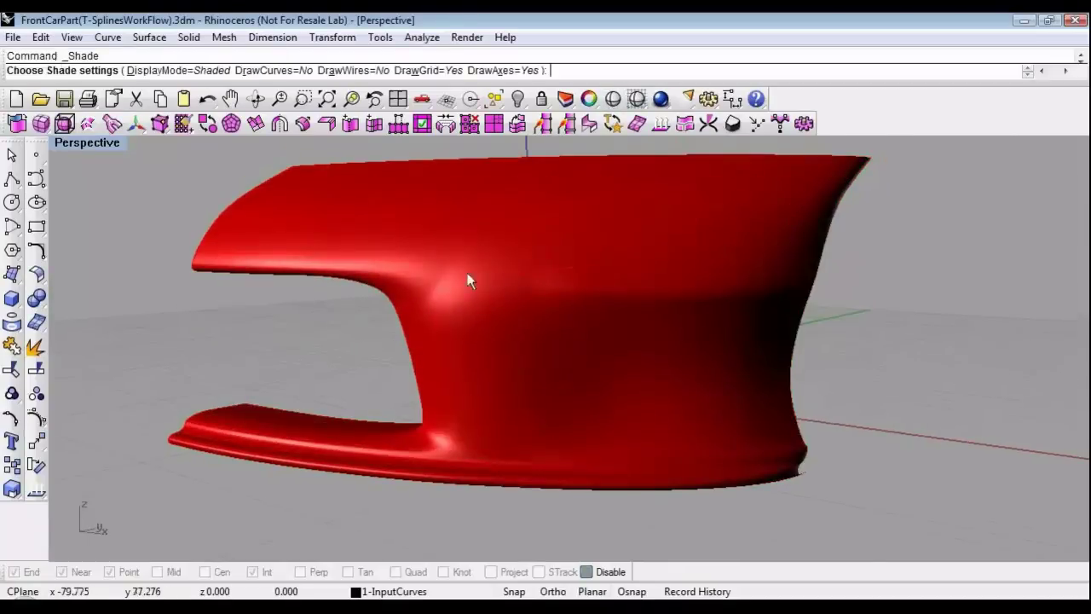
{"action": "right_click", "coordinate": [376, 320]}
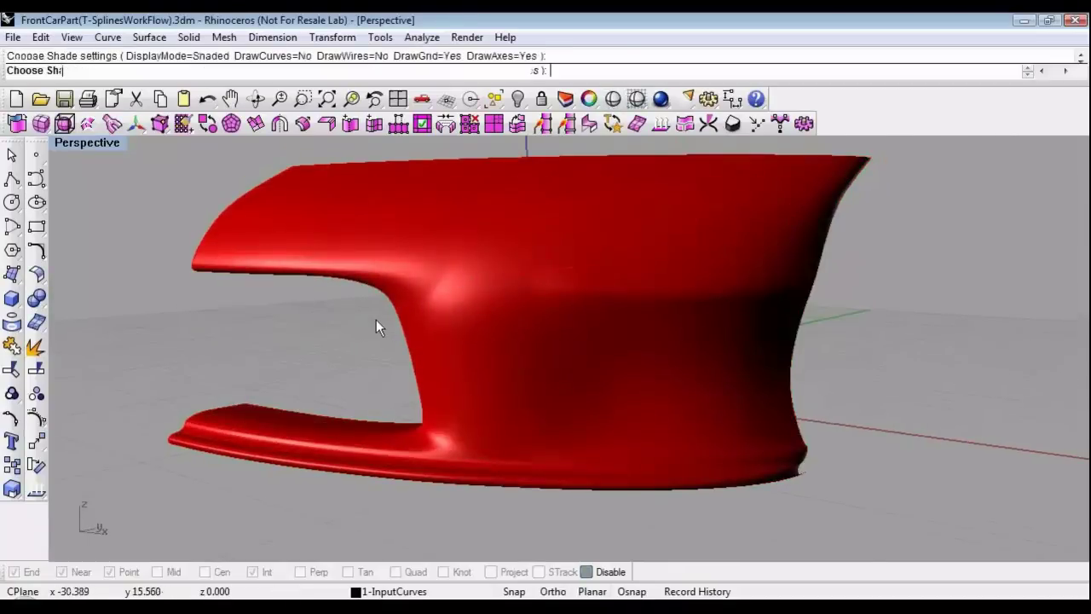
Make the whole T-Spline car part uniform and preview it shaded without surface wires.
{"action": "right_click", "coordinate": [615, 124]}
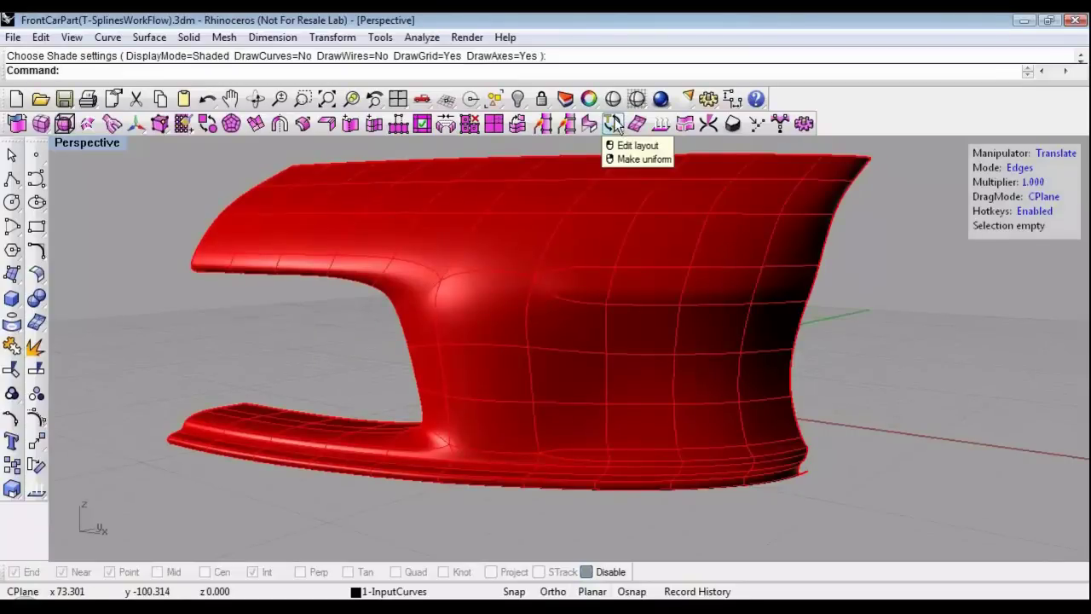
{"action": "right_click", "coordinate": [615, 125]}
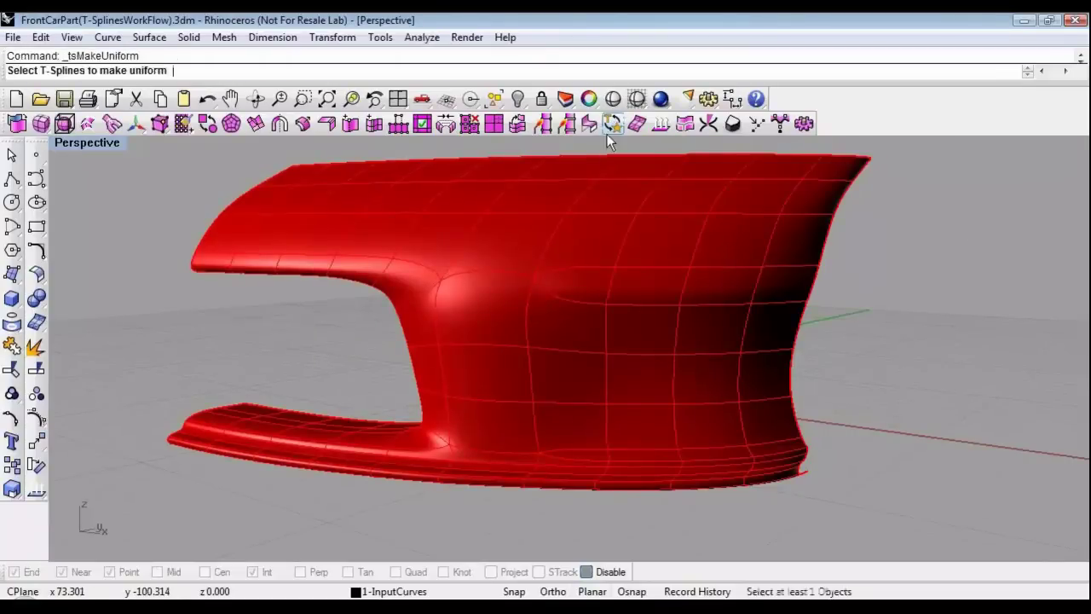
{"action": "left_click", "coordinate": [529, 323]}
{"action": "key", "text": "Return"}
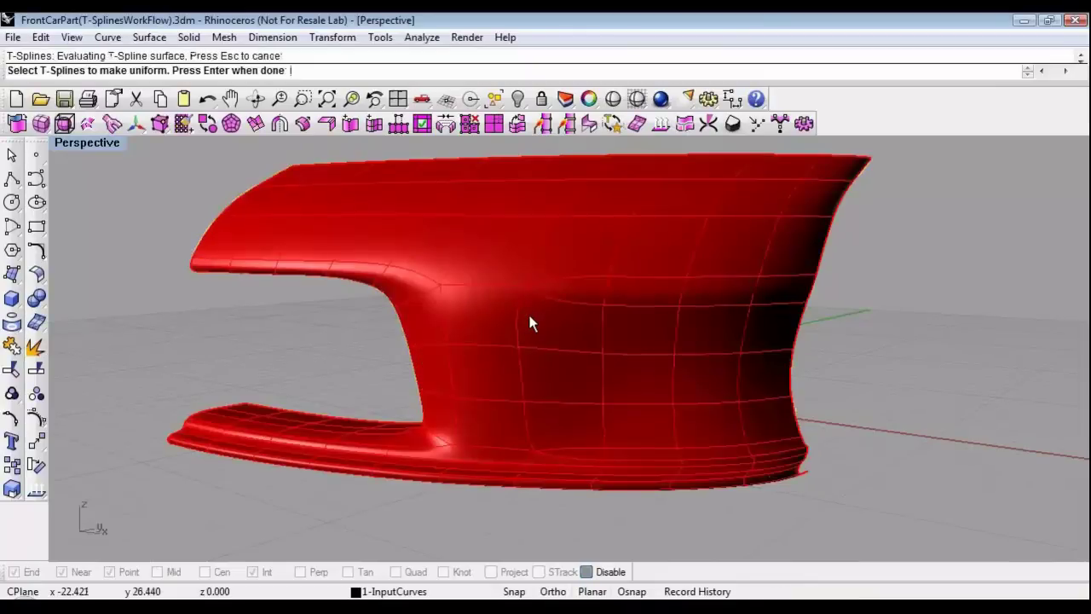
{"action": "left_click", "coordinate": [600, 101]}
{"action": "scroll", "coordinate": [355, 330], "scroll_direction": "down", "scroll_amount": 2}
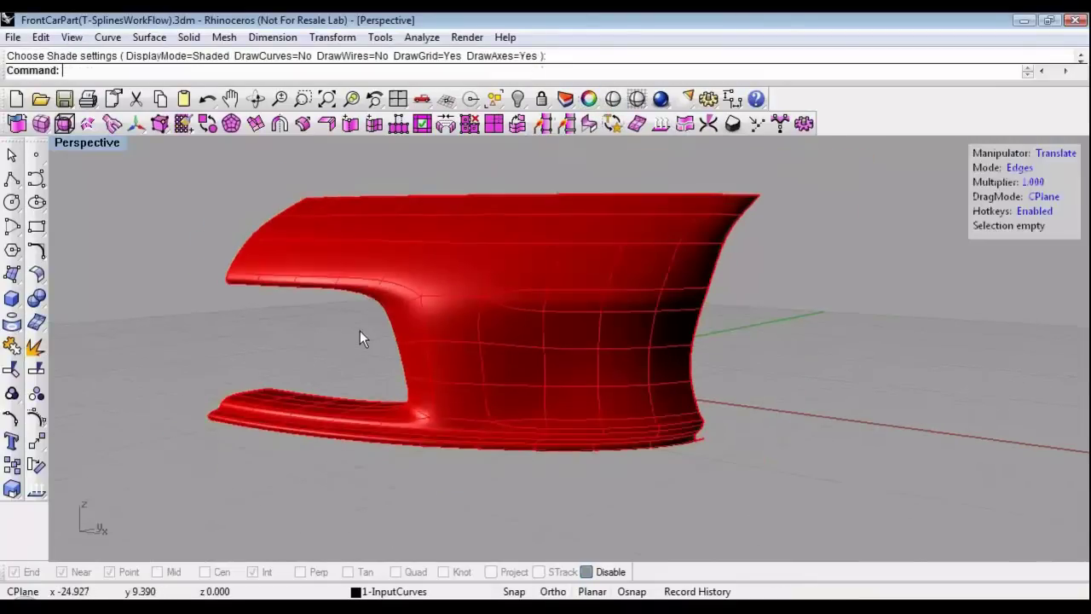
{"action": "scroll", "coordinate": [360, 338], "scroll_direction": "up", "scroll_amount": 2}
Change the display color of the T-Spline car part to black in its object properties.
{"action": "key", "text": "F3"}
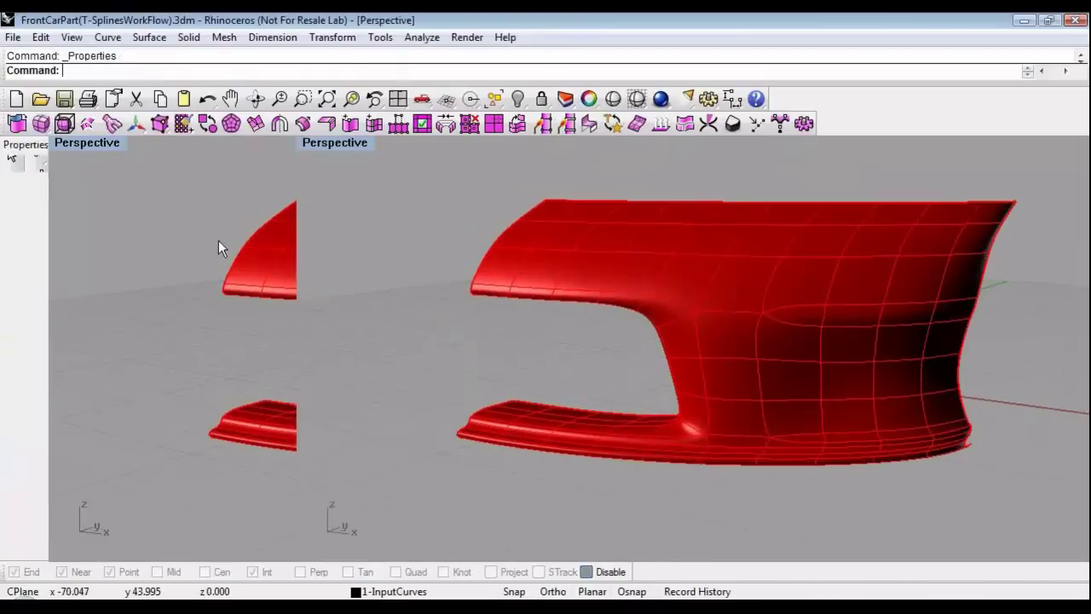
{"action": "left_click", "coordinate": [464, 248]}
{"action": "key", "text": "f"}
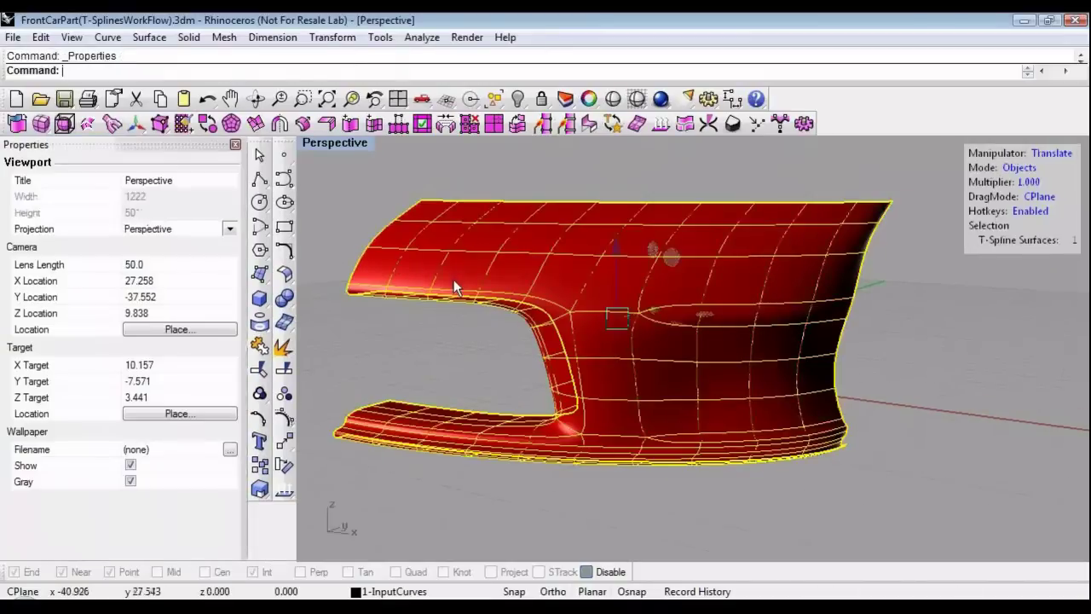
{"action": "left_click", "coordinate": [230, 231]}
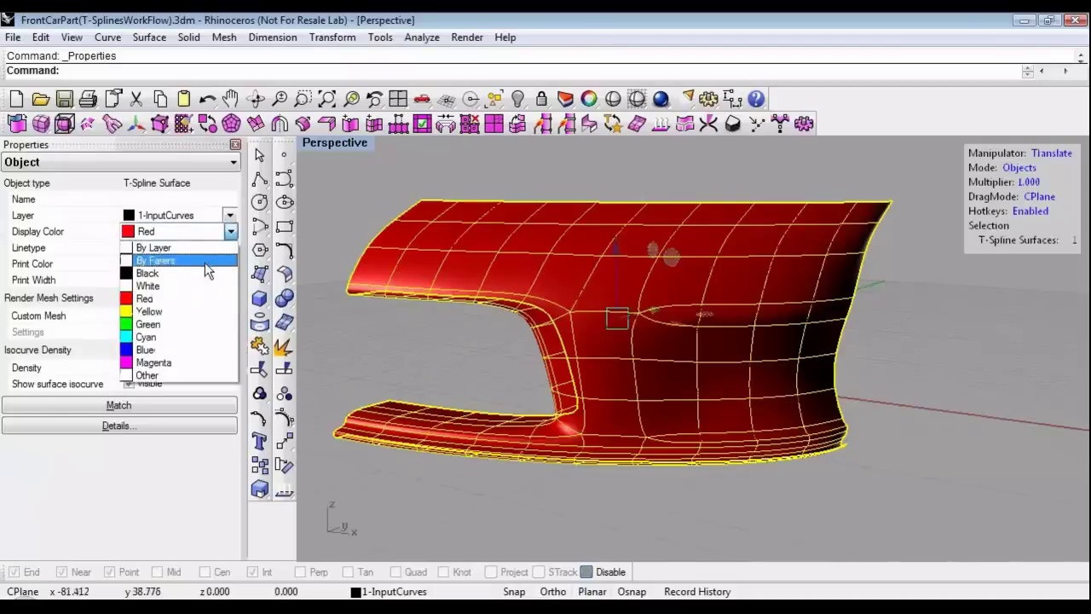
{"action": "left_click", "coordinate": [209, 273]}
{"action": "left_click", "coordinate": [235, 145]}
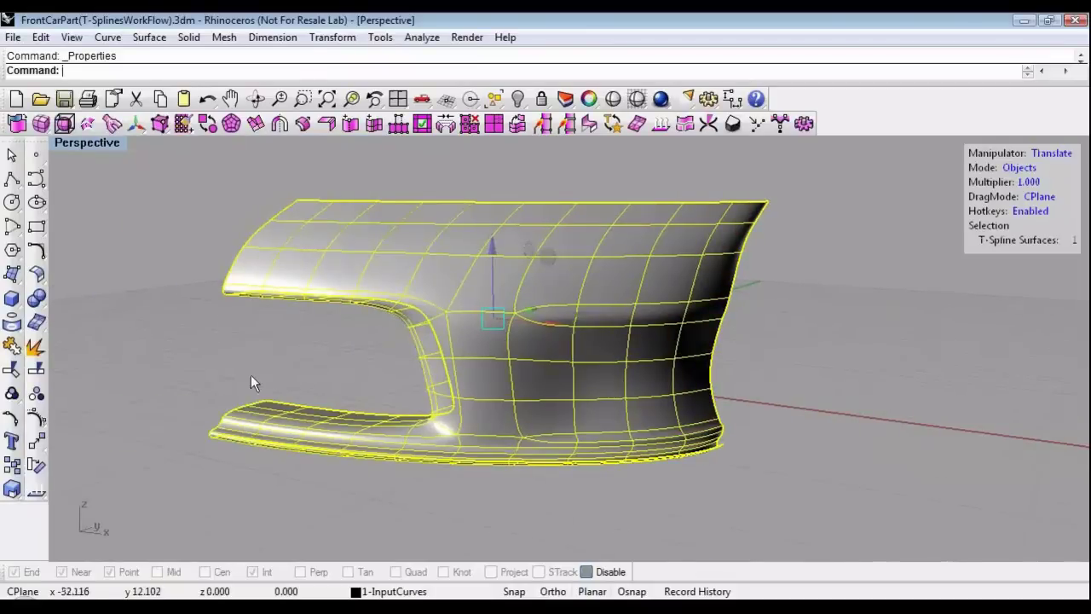
{"action": "left_click", "coordinate": [251, 383]}
Apply X symmetry to the half car part with welding on and a 0.001 tolerance, producing the full front part.
{"action": "right_click_drag", "start_coordinate": [317, 361], "coordinate": [365, 281]}
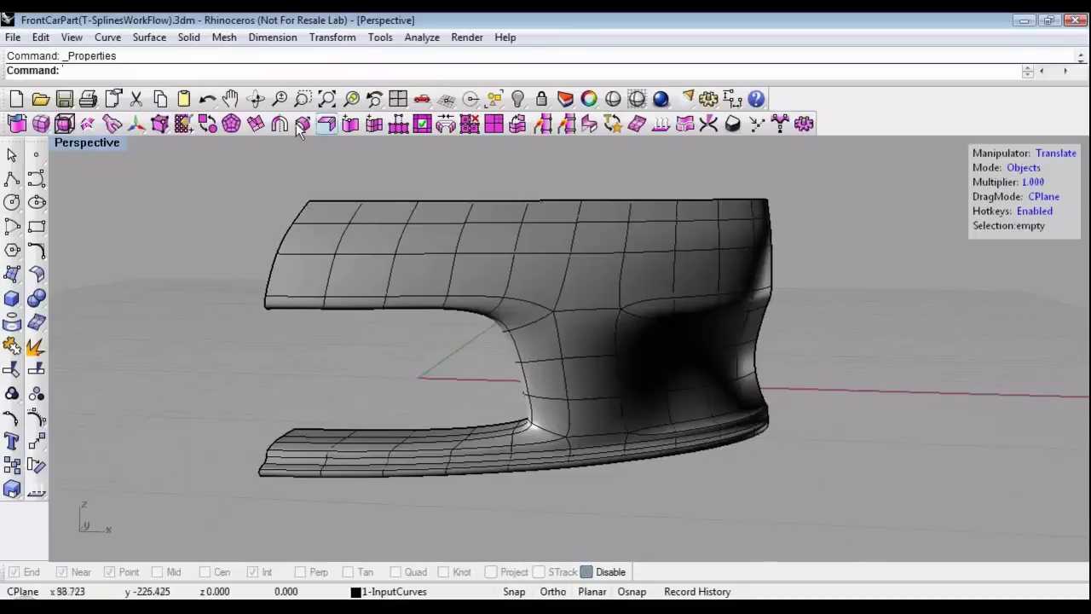
{"action": "left_click", "coordinate": [303, 125]}
{"action": "left_click", "coordinate": [343, 264]}
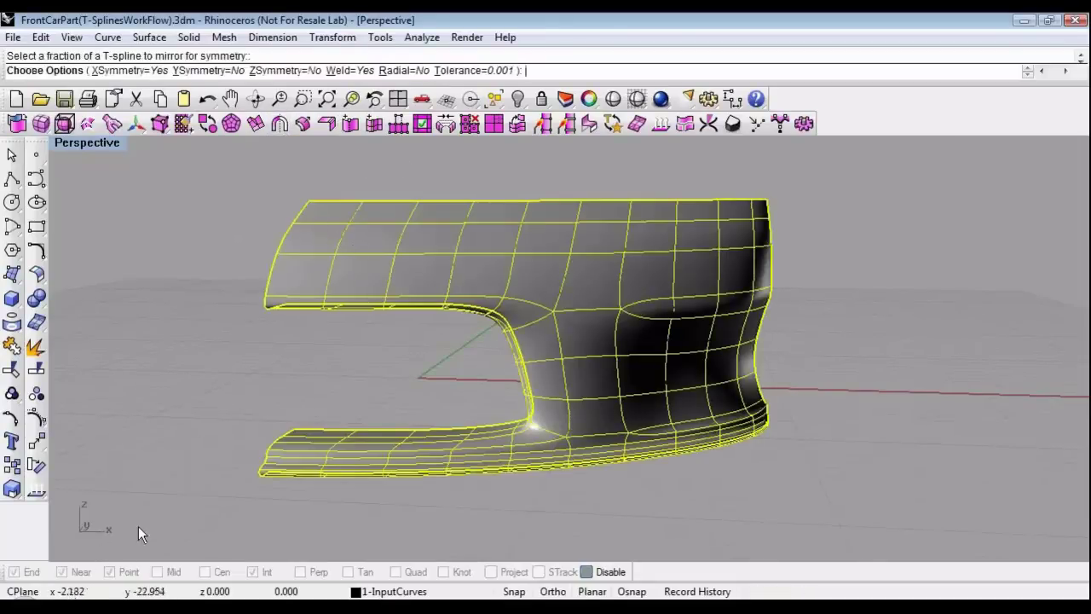
{"action": "right_click_drag", "start_coordinate": [140, 533], "coordinate": [175, 461]}
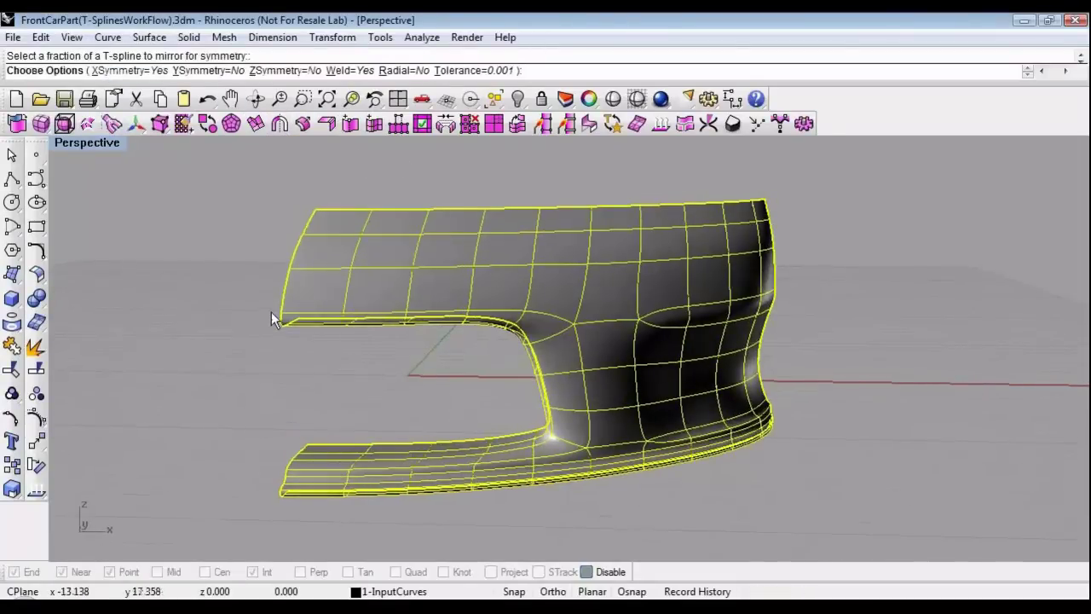
{"action": "right_click", "coordinate": [364, 390]}
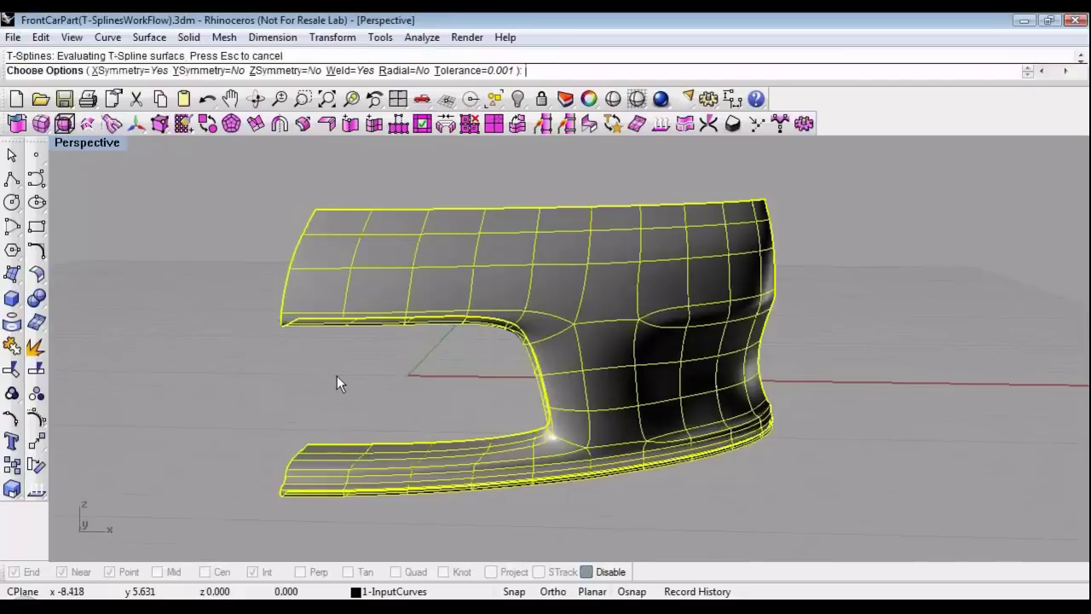
{"action": "right_click", "coordinate": [563, 232]}
{"action": "right_click_drag", "start_coordinate": [663, 316], "coordinate": [719, 321], "text": "shift"}
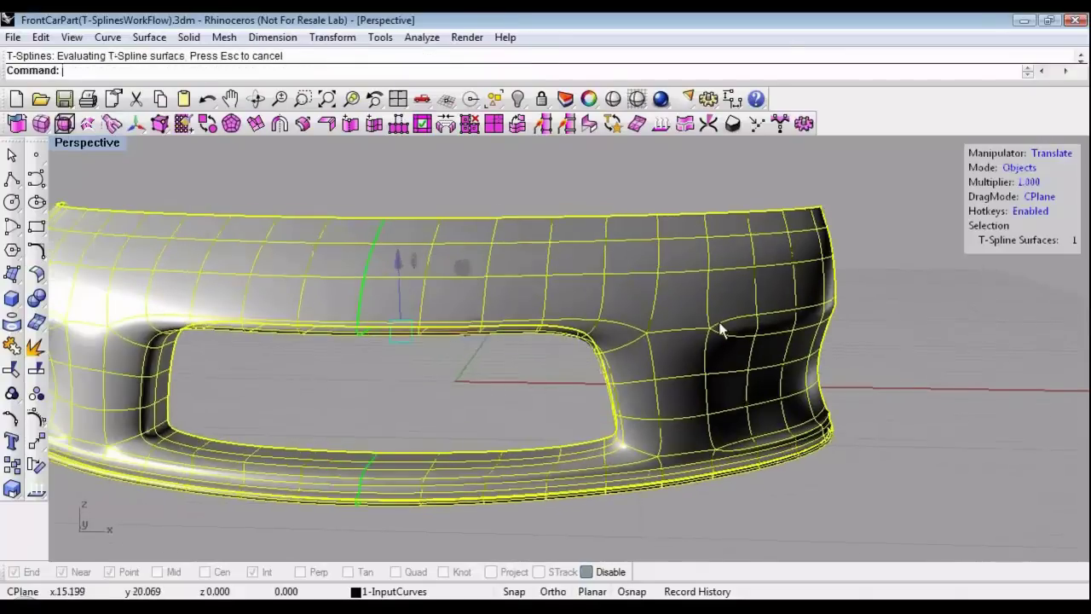
{"action": "right_click_drag", "start_coordinate": [595, 357], "coordinate": [568, 341]}
{"action": "right_click_drag", "start_coordinate": [486, 400], "coordinate": [427, 392]}
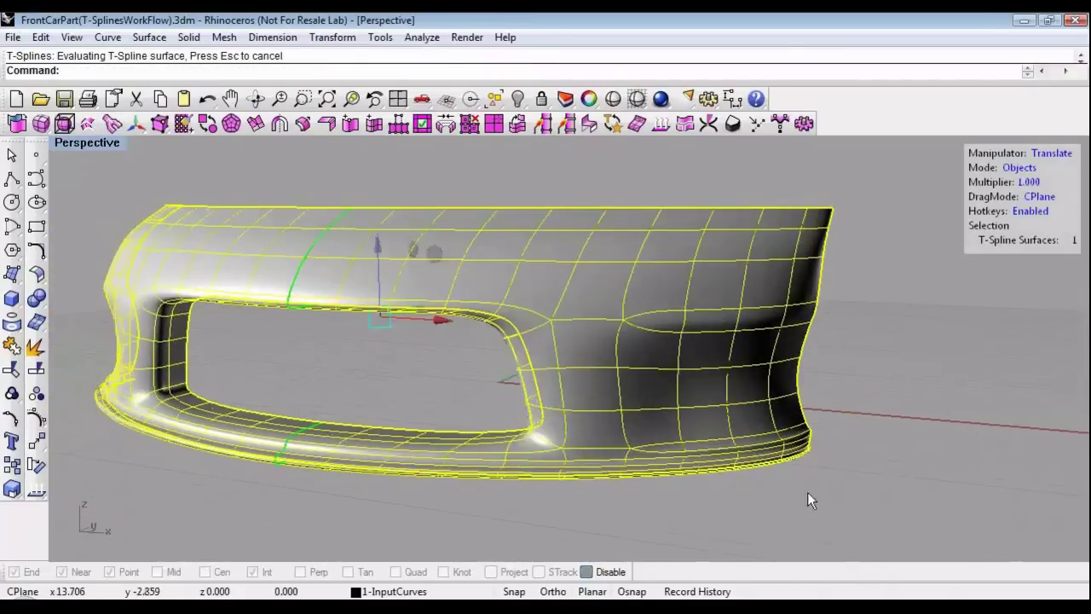
{"action": "right_click_drag", "start_coordinate": [736, 491], "coordinate": [635, 479]}
{"action": "left_click", "coordinate": [536, 462]}
Align the eight vertices at the lower rear corner in world Y only with SetPt, straightening the bottom of the side edge.
{"action": "right_click_drag", "start_coordinate": [541, 458], "coordinate": [490, 473]}
{"action": "scroll", "coordinate": [546, 457], "scroll_direction": "up", "scroll_amount": 4}
{"action": "scroll", "coordinate": [563, 443], "scroll_direction": "up", "scroll_amount": 2}
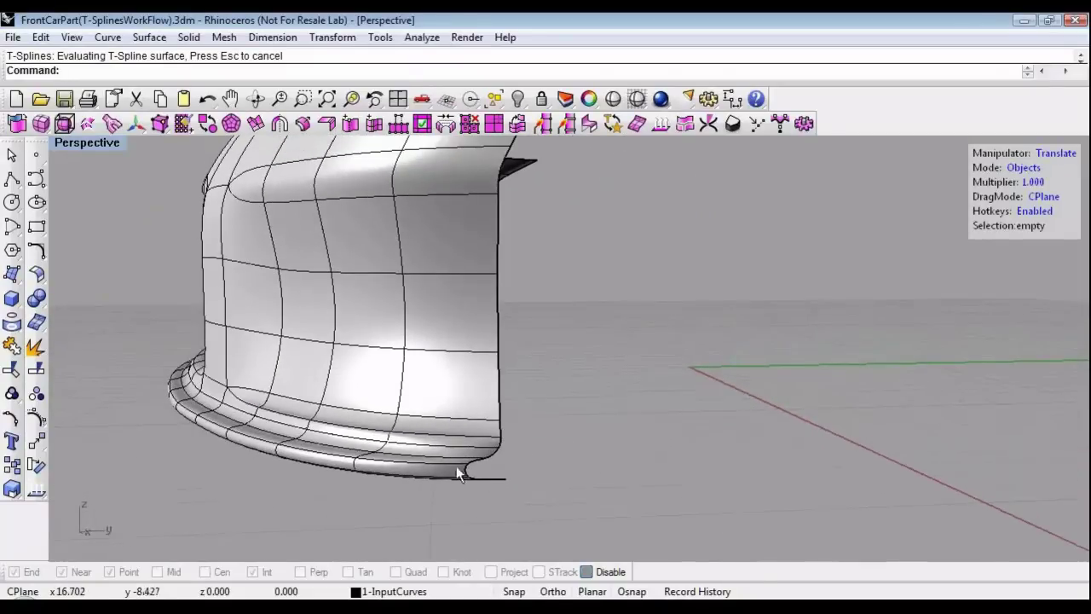
{"action": "key", "text": "a"}
{"action": "right_click_drag", "start_coordinate": [532, 486], "coordinate": [536, 478]}
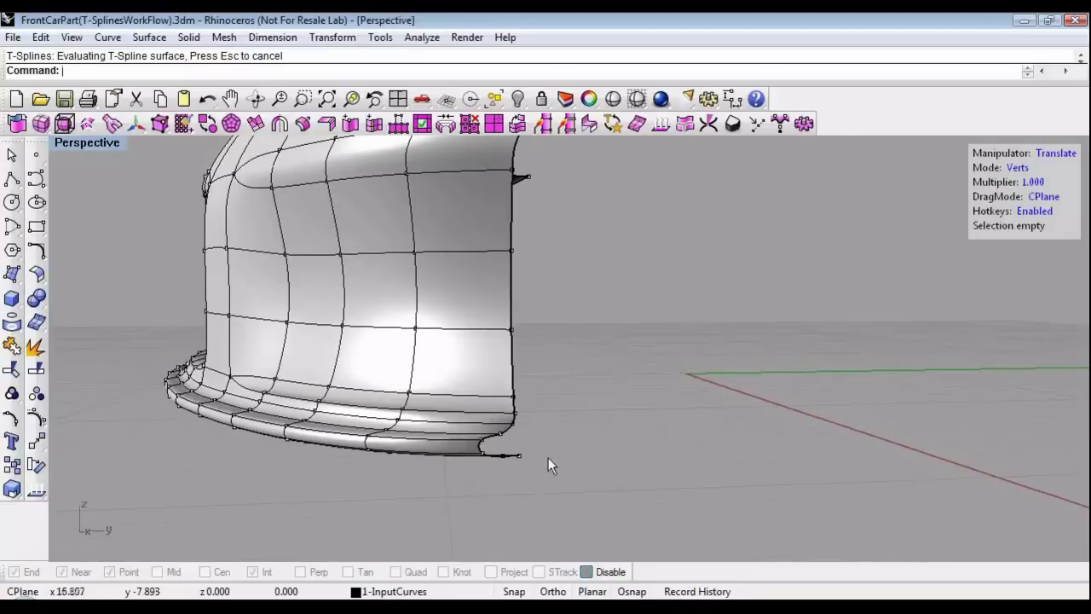
{"action": "left_click_drag", "start_coordinate": [472, 383], "coordinate": [562, 491]}
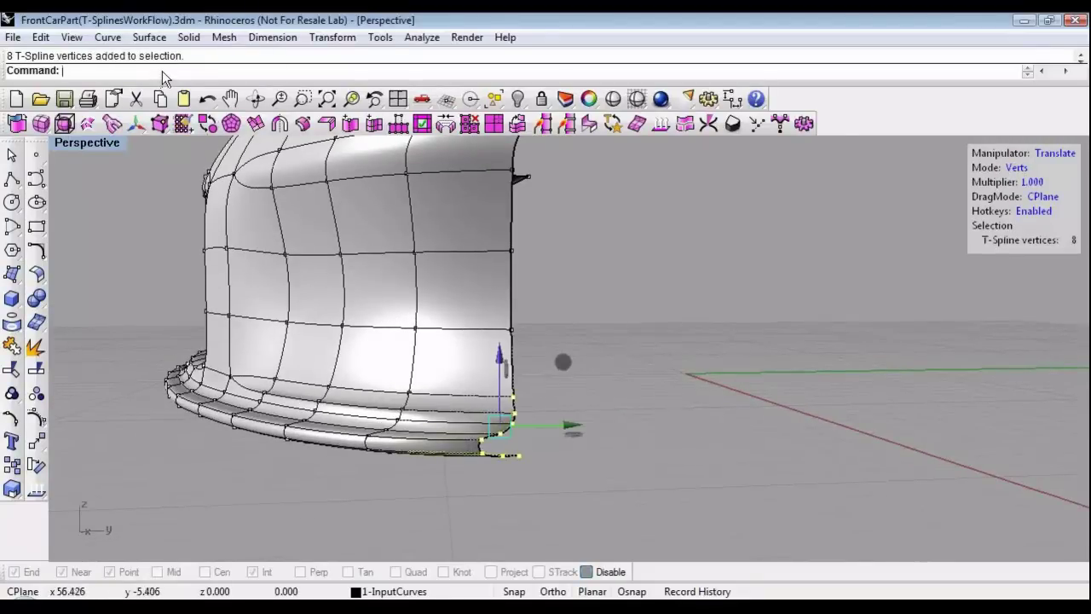
{"action": "type", "text": "SetPt"}
{"action": "key", "text": "Return"}
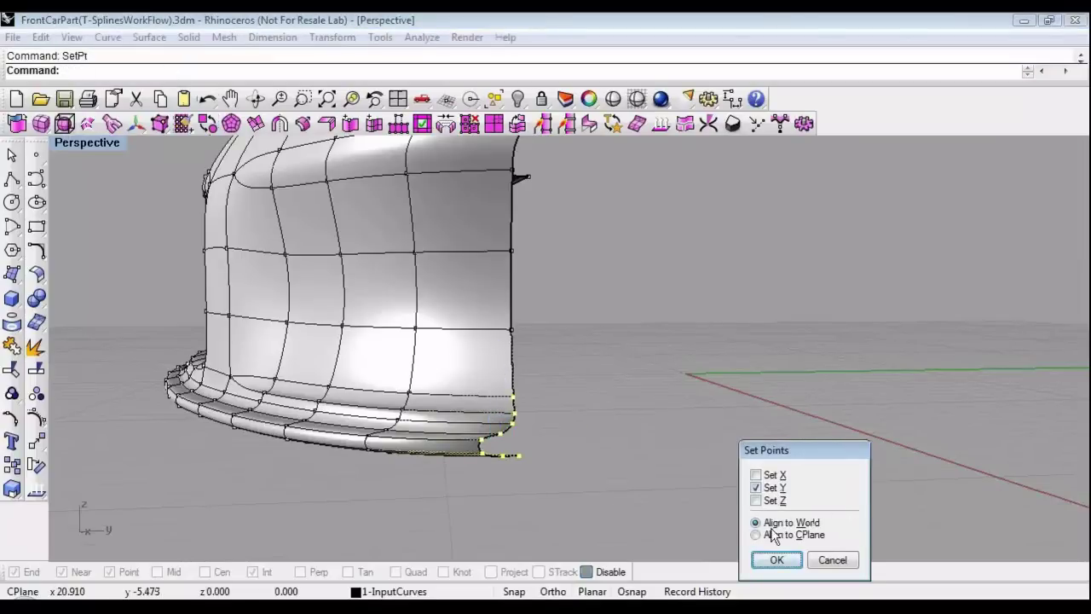
{"action": "left_click", "coordinate": [776, 559]}
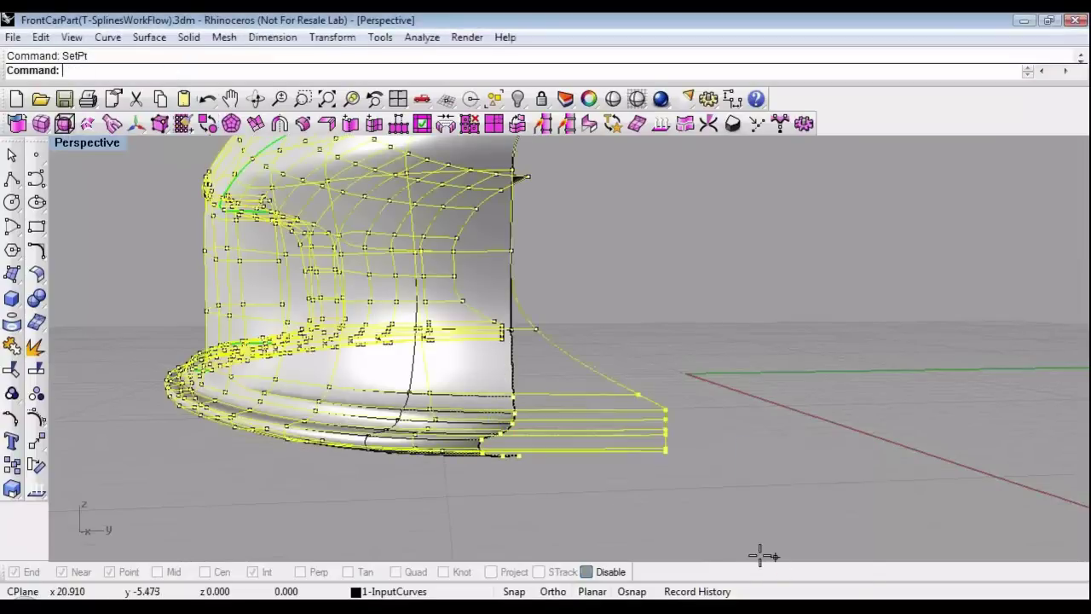
{"action": "left_click", "coordinate": [485, 405]}
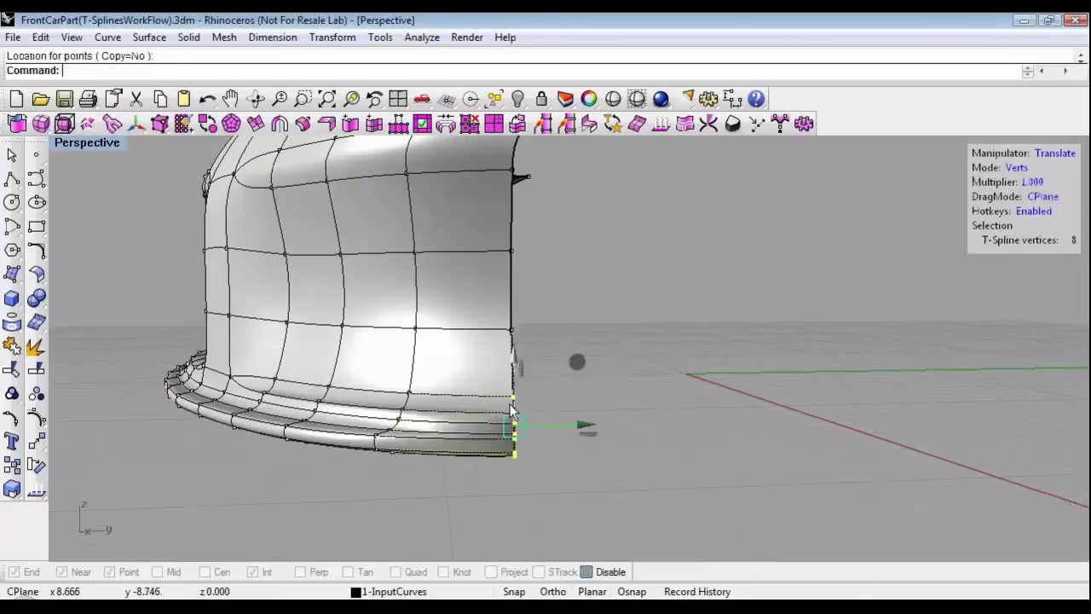
{"action": "right_click_drag", "start_coordinate": [512, 511], "coordinate": [512, 511]}
{"action": "left_click", "coordinate": [466, 460]}
Extrude the column of three faces near the side panel's rear edge inward in two stages to form a deep pocket.
{"action": "right_click_drag", "start_coordinate": [467, 459], "coordinate": [538, 379]}
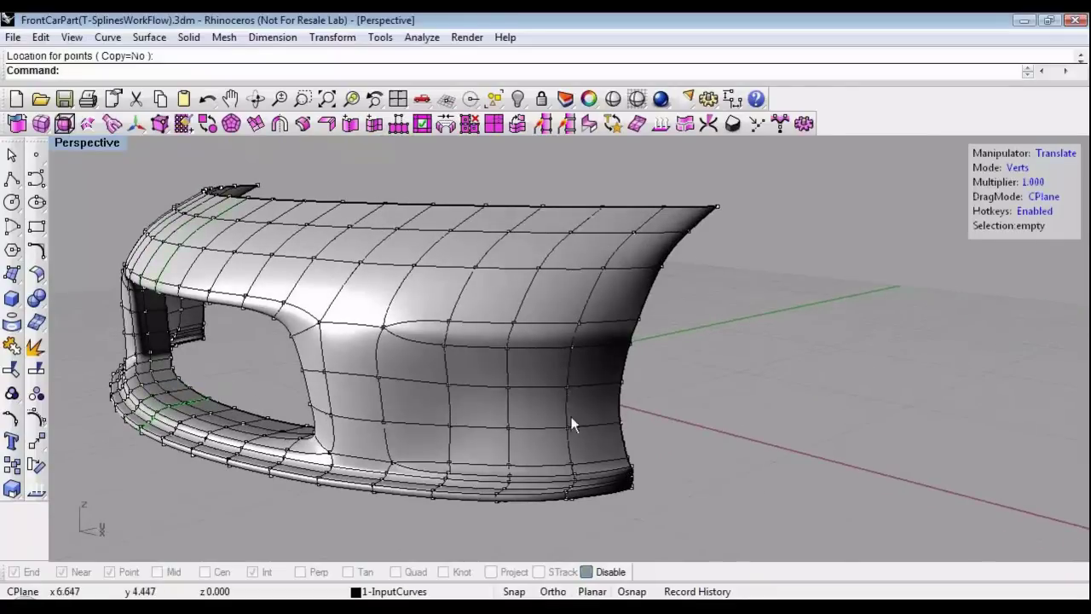
{"action": "left_click", "coordinate": [542, 375]}
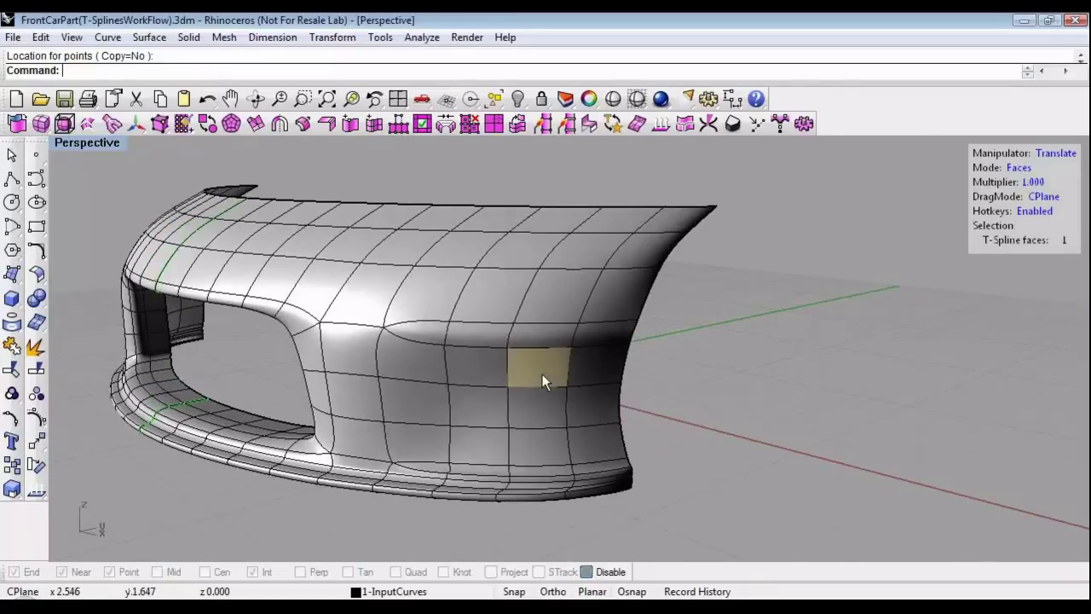
{"action": "left_click", "coordinate": [537, 409], "text": "shift"}
{"action": "left_click", "coordinate": [532, 443], "text": "shift"}
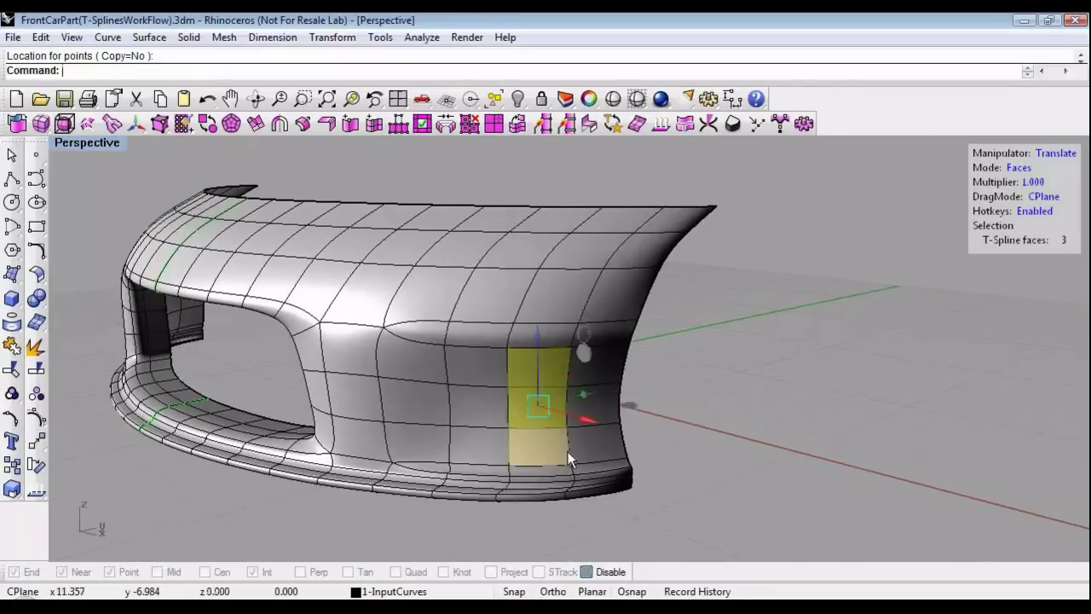
{"action": "right_click_drag", "start_coordinate": [568, 452], "coordinate": [539, 464]}
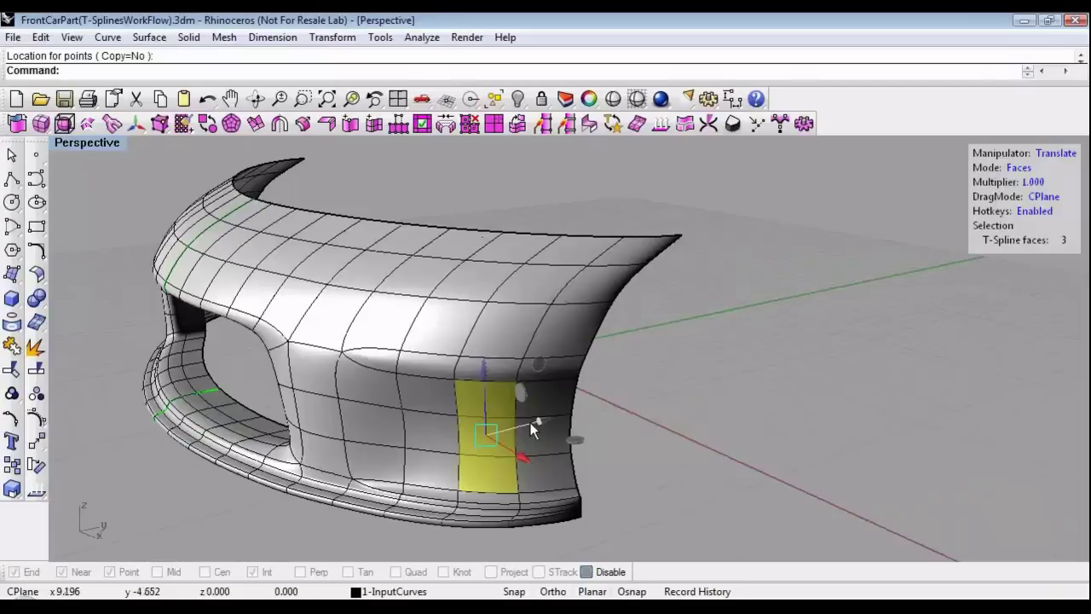
{"action": "left_click_drag", "start_coordinate": [548, 420], "coordinate": [554, 415]}
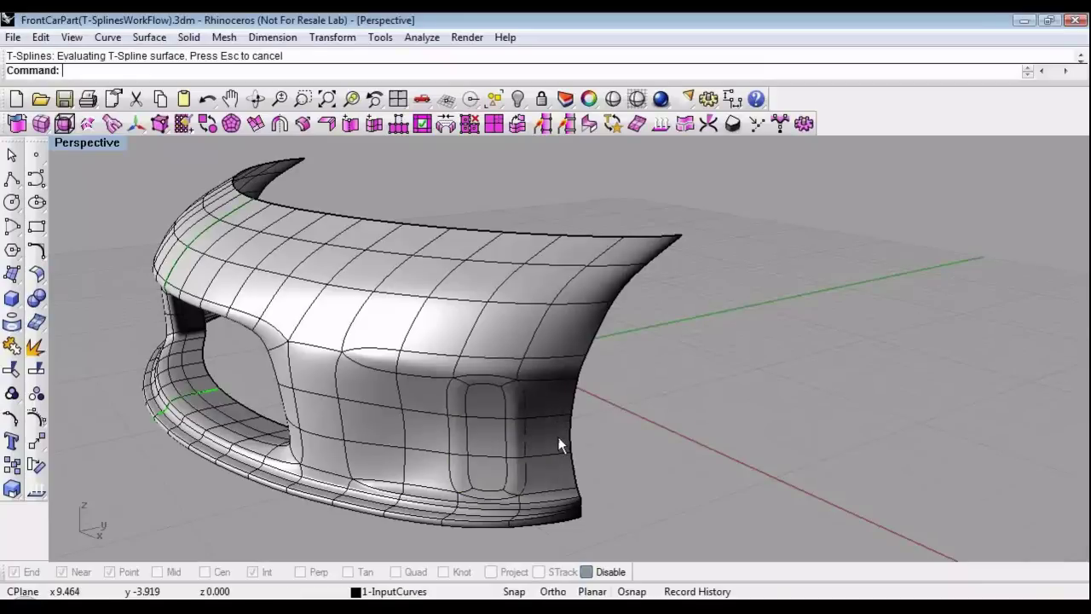
{"action": "key", "text": "Return"}
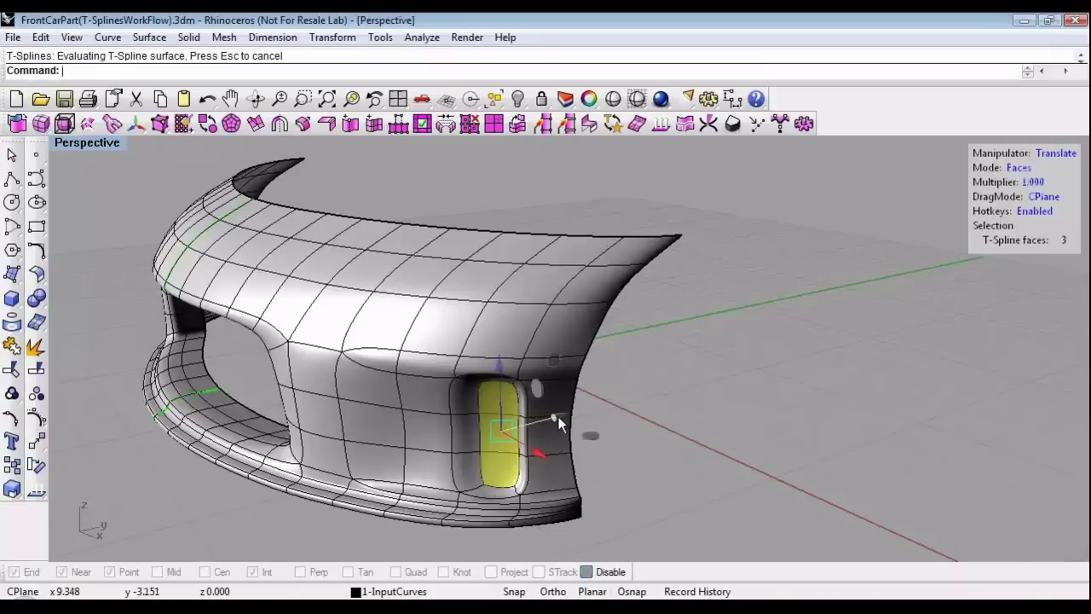
{"action": "key", "text": "Delete"}
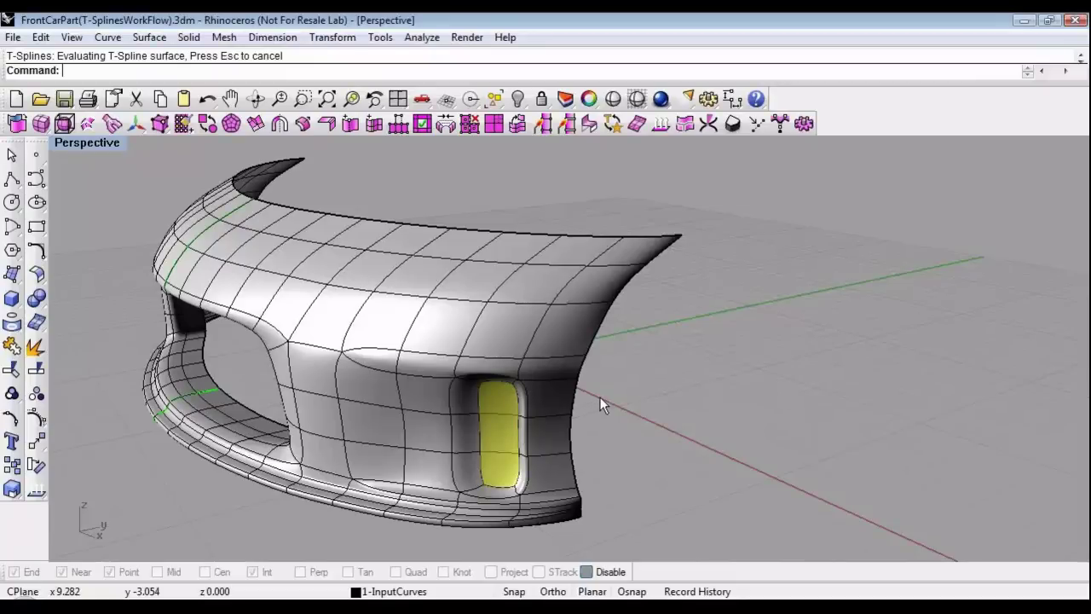
{"action": "left_click_drag", "start_coordinate": [600, 397], "coordinate": [612, 390], "text": "alt"}
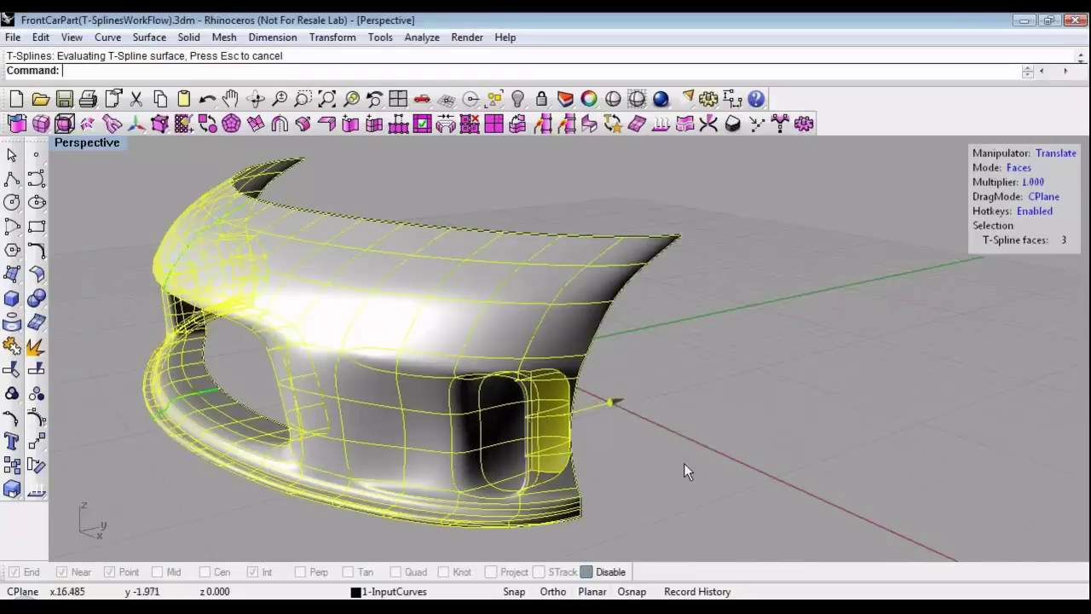
Delete the three end faces of the side pocket from behind to open it into a through hole.
{"action": "right_click_drag", "start_coordinate": [683, 463], "coordinate": [500, 418]}
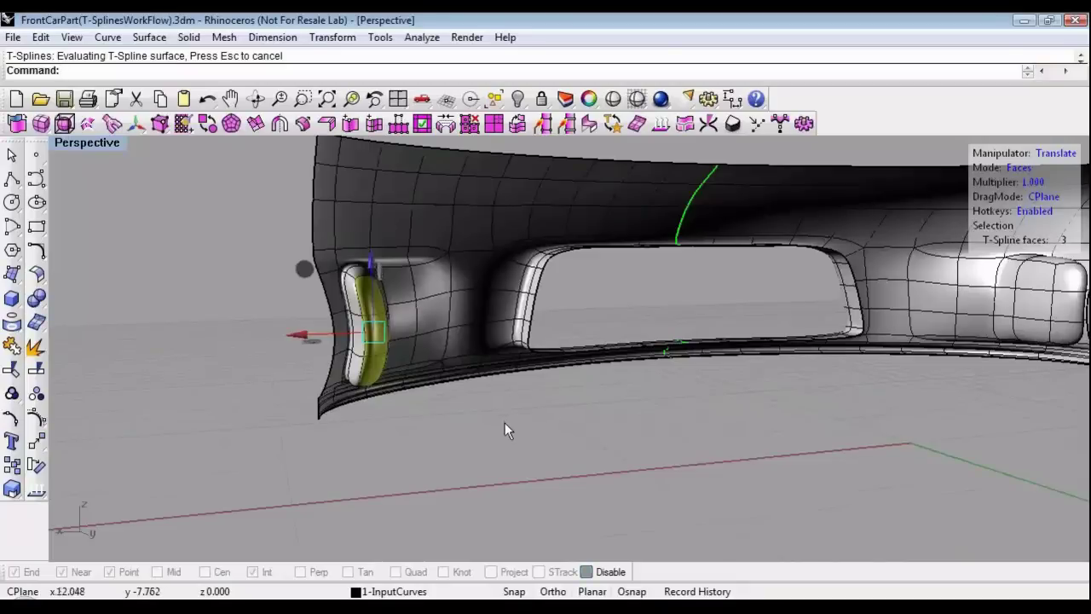
{"action": "key", "text": "Delete"}
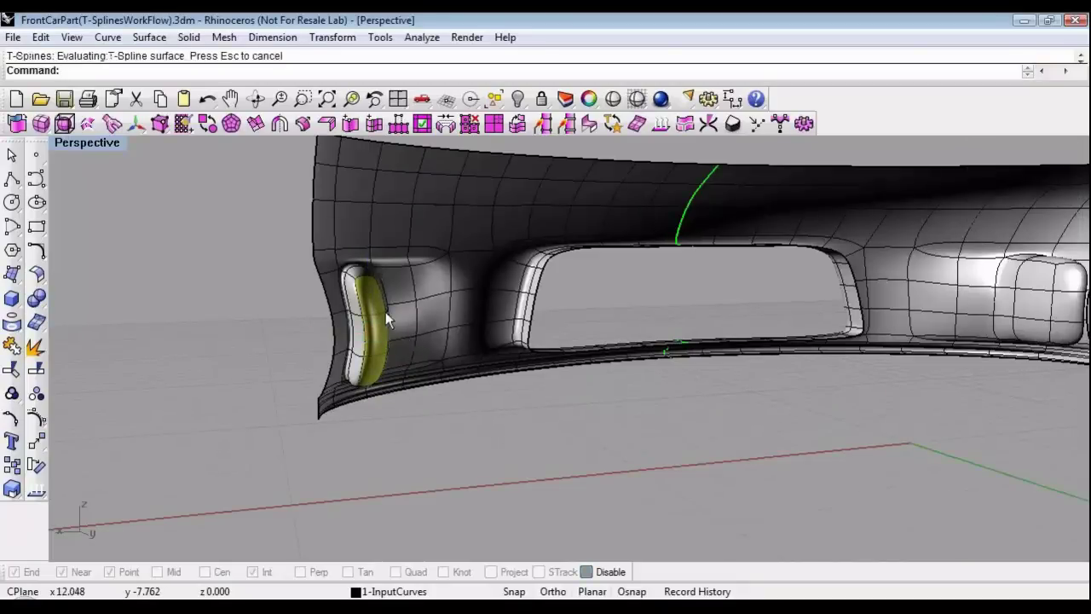
{"action": "scroll", "coordinate": [378, 303], "scroll_direction": "up", "scroll_amount": 3}
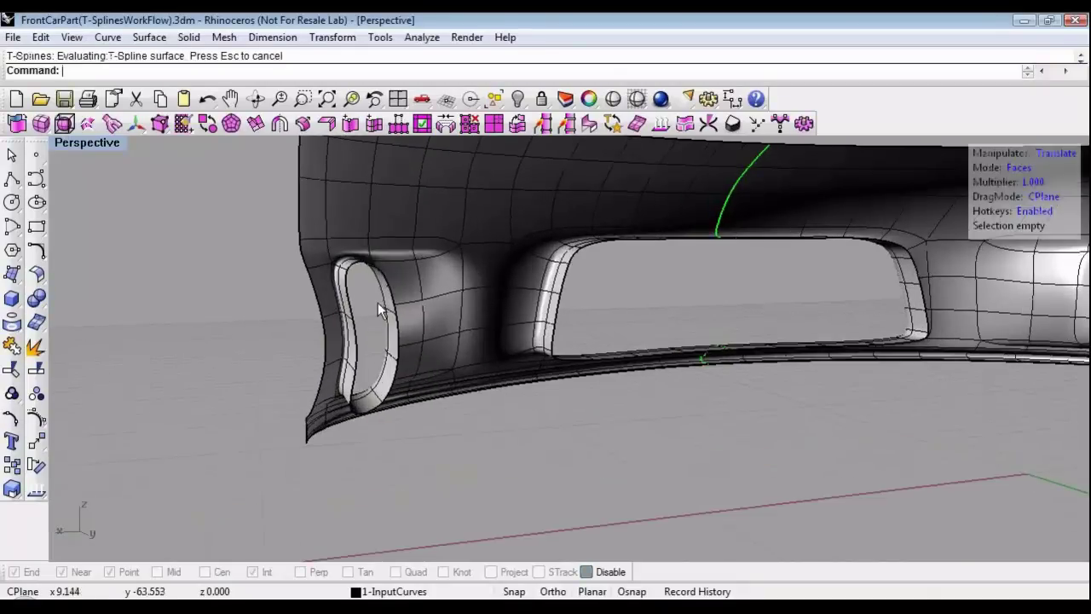
Select the edge loop around the inner end of the side opening and scale it along Y to flatten it.
{"action": "right_click_drag", "start_coordinate": [390, 311], "coordinate": [319, 300]}
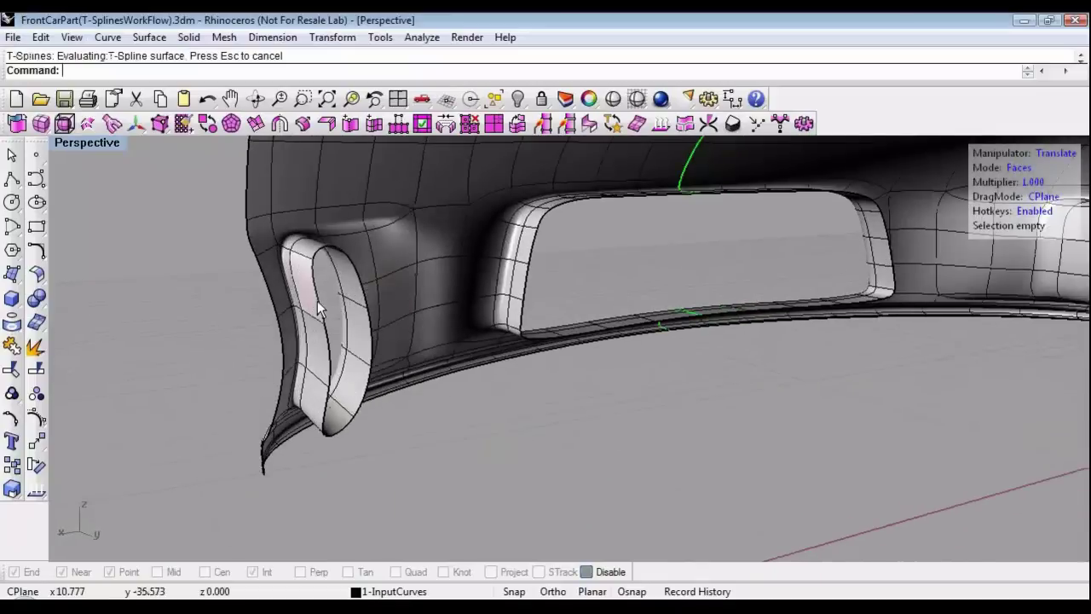
{"action": "double_click", "coordinate": [317, 302]}
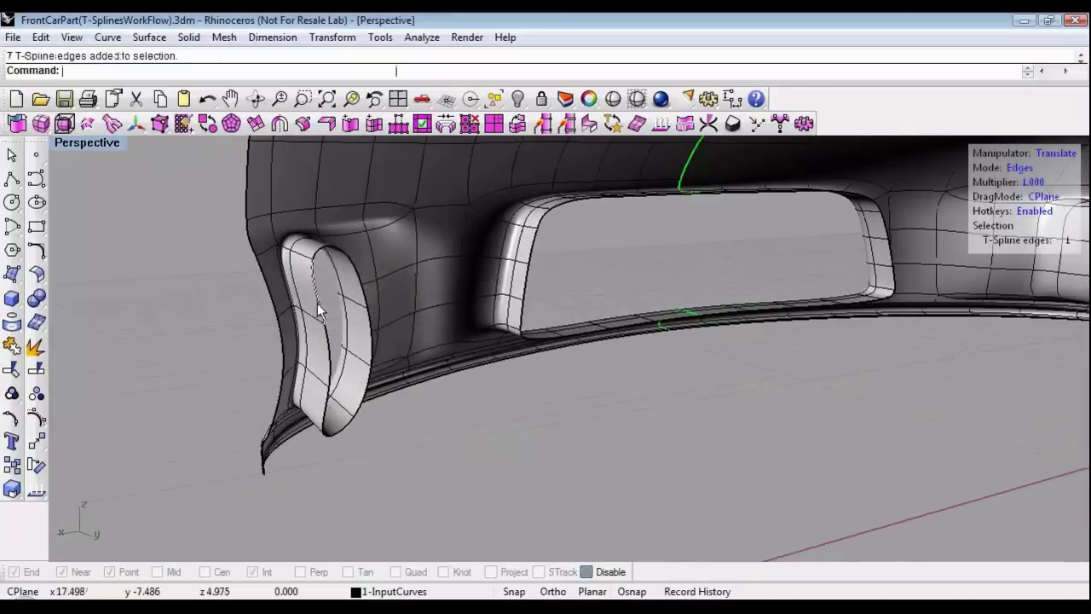
{"action": "right_click_drag", "start_coordinate": [385, 449], "coordinate": [337, 394]}
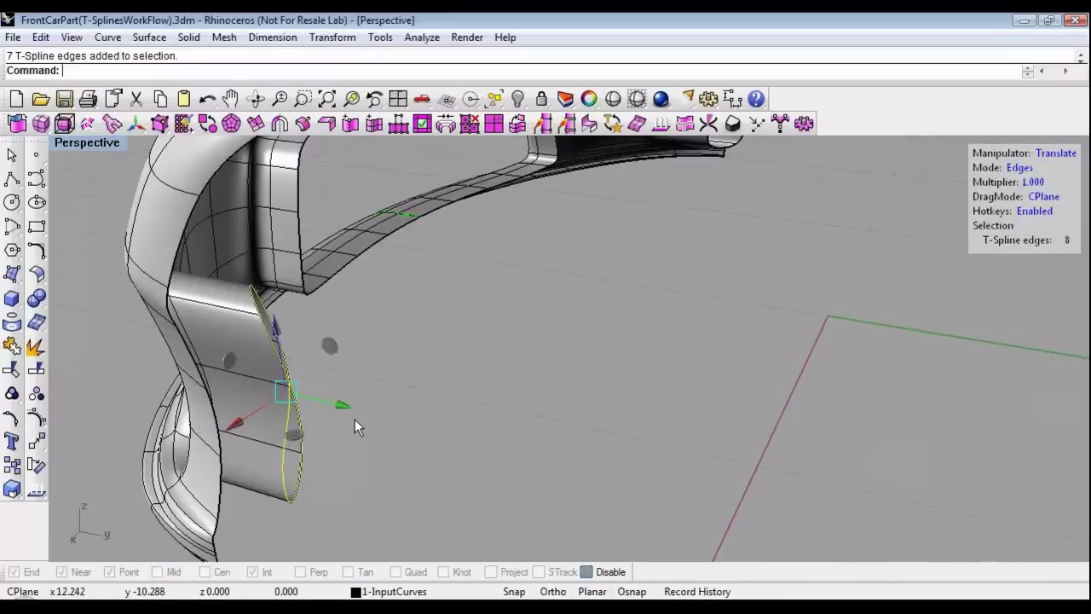
{"action": "key", "text": "r"}
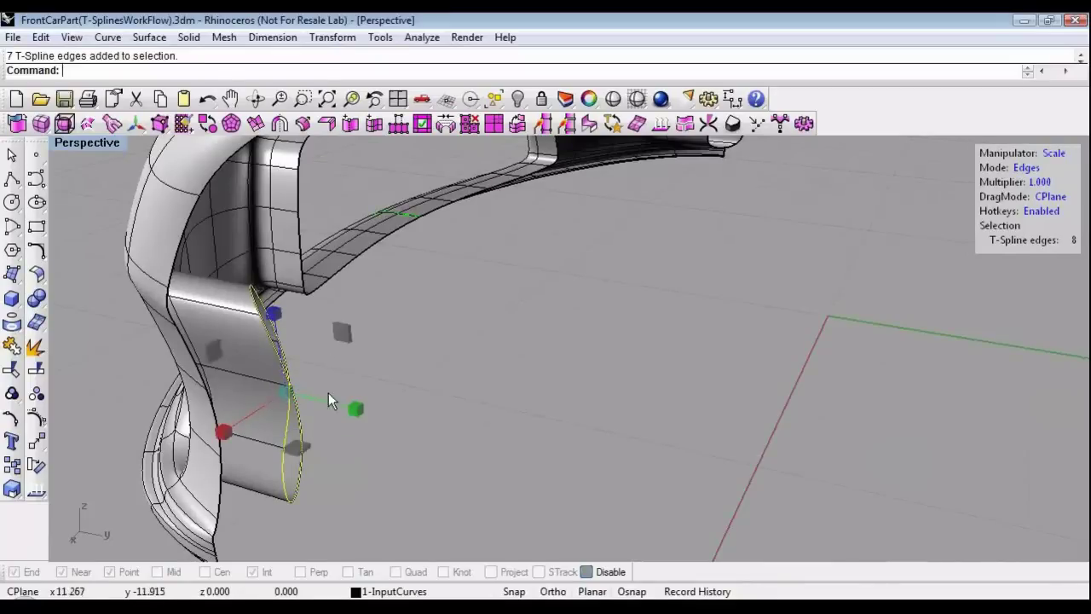
{"action": "left_click_drag", "start_coordinate": [358, 409], "coordinate": [307, 395]}
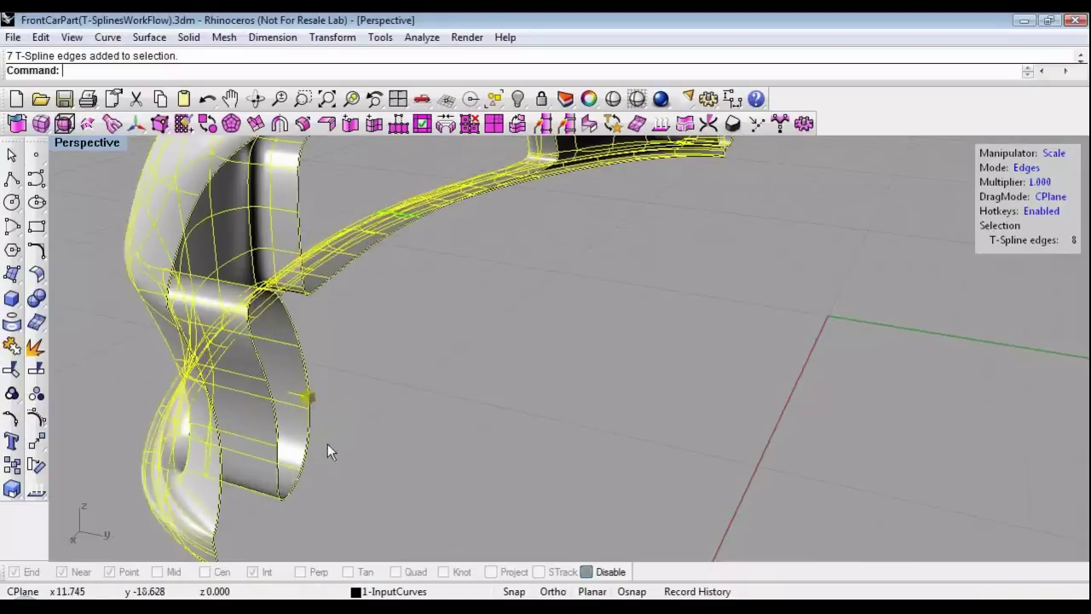
Set the mesh preset to Medium and push the vertical edge on the panel ahead of the side opening inward in the XY plane.
{"action": "right_click_drag", "start_coordinate": [336, 463], "coordinate": [456, 307]}
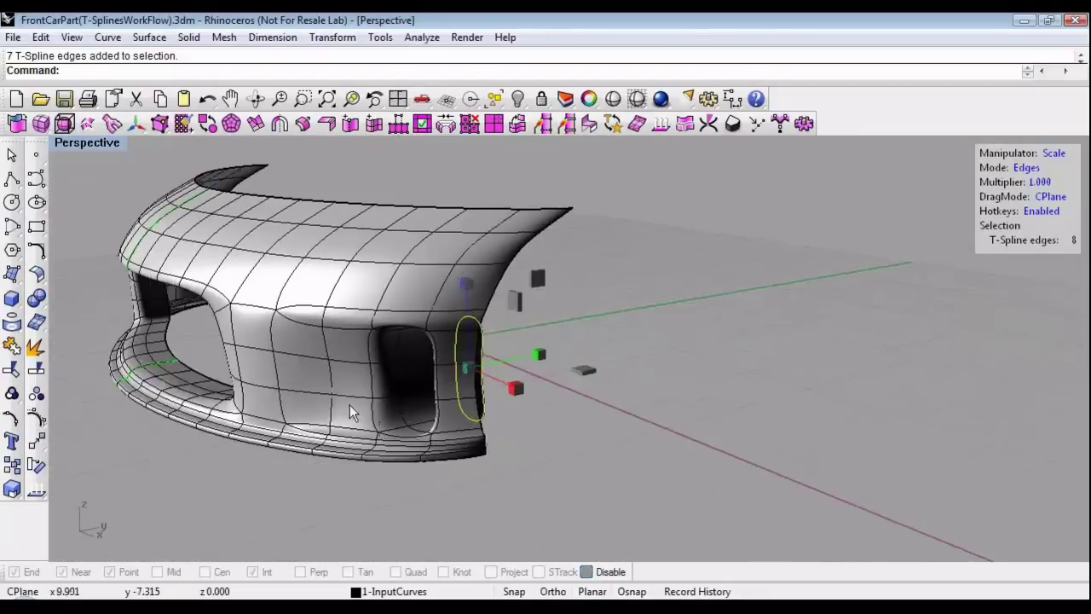
{"action": "right_click_drag", "start_coordinate": [350, 406], "coordinate": [497, 389]}
{"action": "scroll", "coordinate": [412, 382], "scroll_direction": "up", "scroll_amount": 3}
{"action": "key", "text": "2"}
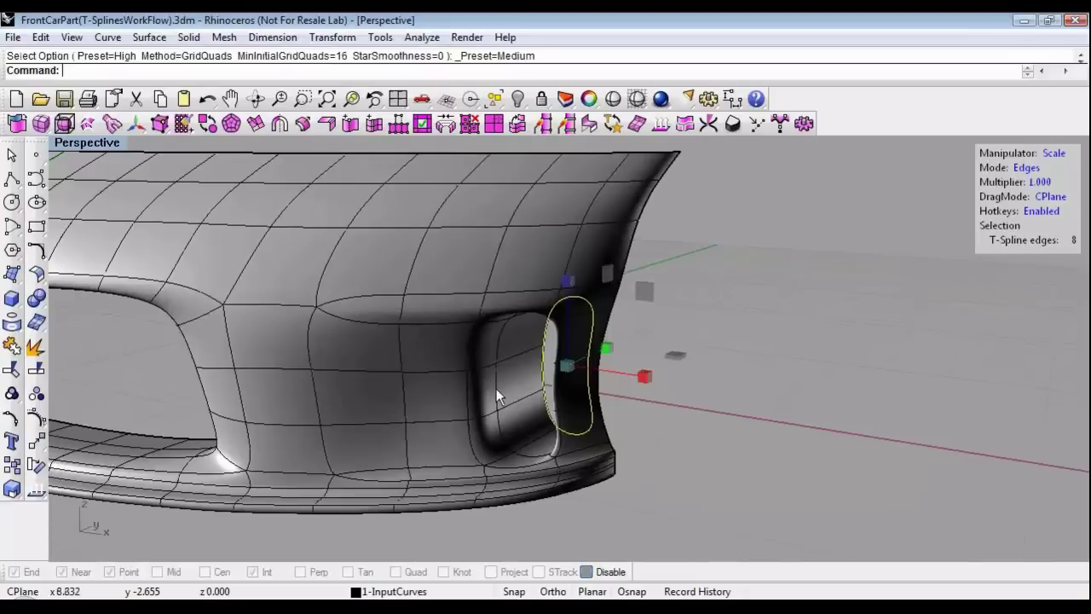
{"action": "left_click", "coordinate": [497, 391]}
{"action": "right_click_drag", "start_coordinate": [593, 519], "coordinate": [629, 516]}
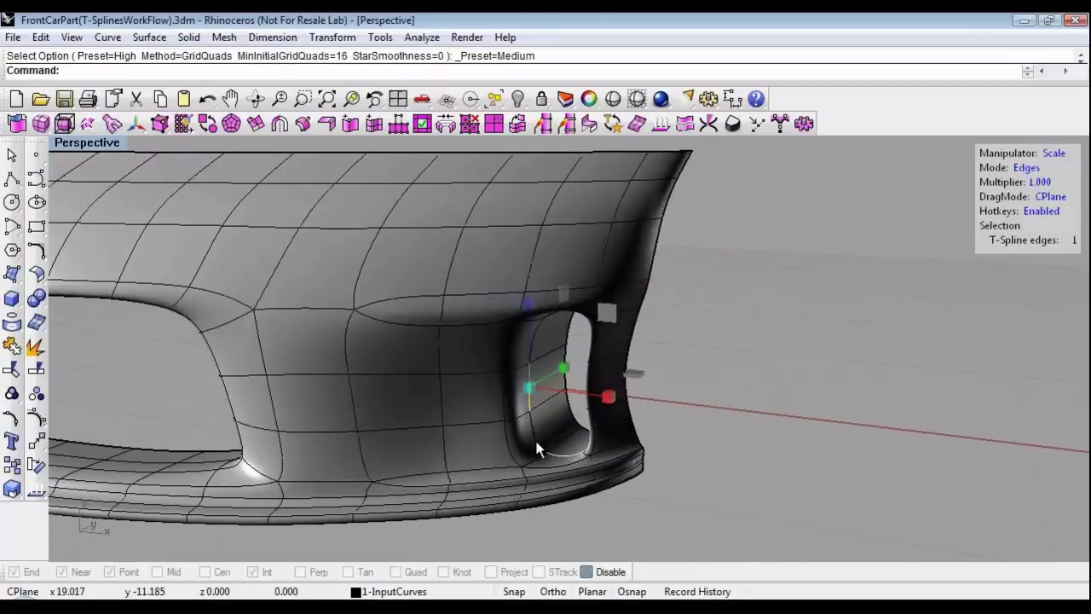
{"action": "left_click", "coordinate": [441, 405]}
{"action": "key", "text": "w"}
{"action": "right_click_drag", "start_coordinate": [507, 436], "coordinate": [548, 435]}
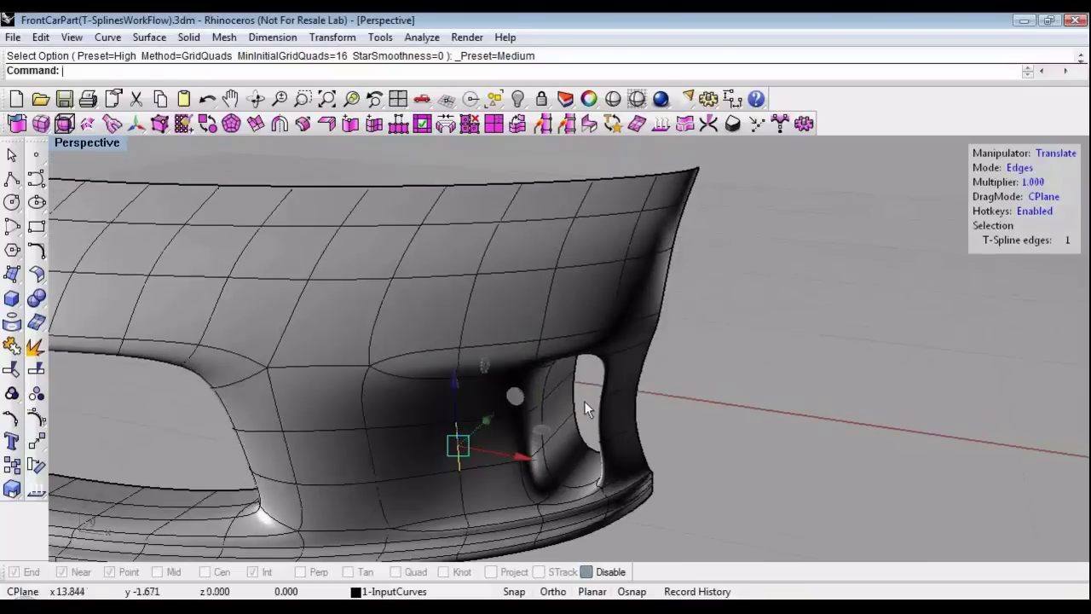
{"action": "mouse_move", "coordinate": [546, 428]}
{"action": "left_mouse_down"}
{"action": "mouse_move", "coordinate": [594, 414]}
{"action": "mouse_move", "coordinate": [538, 417]}
{"action": "left_mouse_up"}
Move the vertical edge at the side opening's entrance and its inner rim edge in the XY plane to shape a scoop.
{"action": "left_click", "coordinate": [516, 420]}
{"action": "left_click_drag", "start_coordinate": [620, 414], "coordinate": [578, 397]}
{"action": "left_click", "coordinate": [577, 391]}
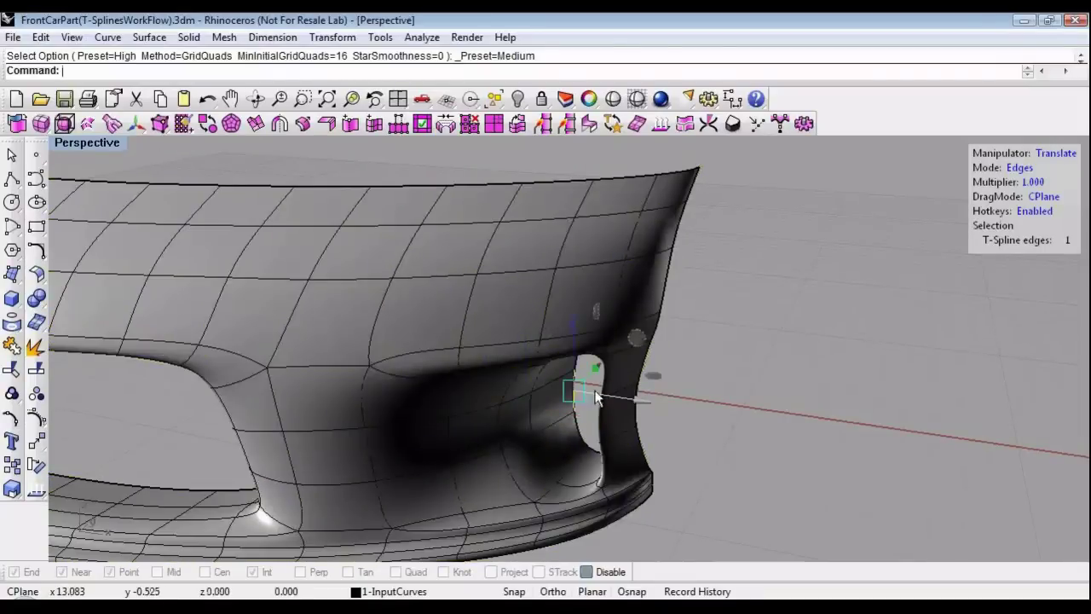
{"action": "left_click_drag", "start_coordinate": [651, 375], "coordinate": [623, 433]}
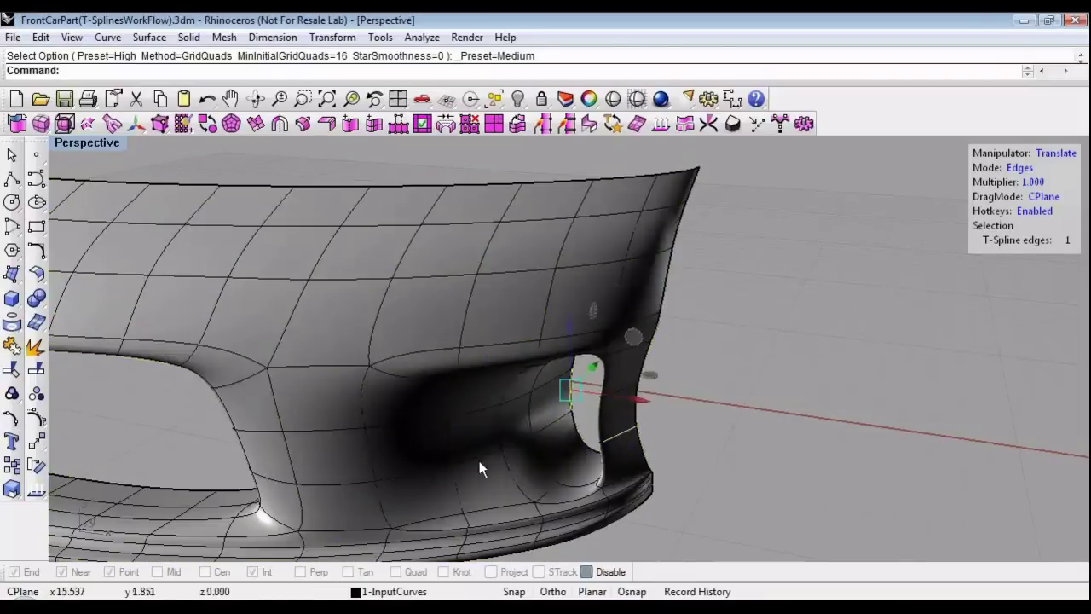
Preview the front part in shaded mode and examine the scooped side openings from both sides.
{"action": "right_click_drag", "start_coordinate": [479, 460], "coordinate": [477, 438]}
{"action": "left_click", "coordinate": [622, 98]}
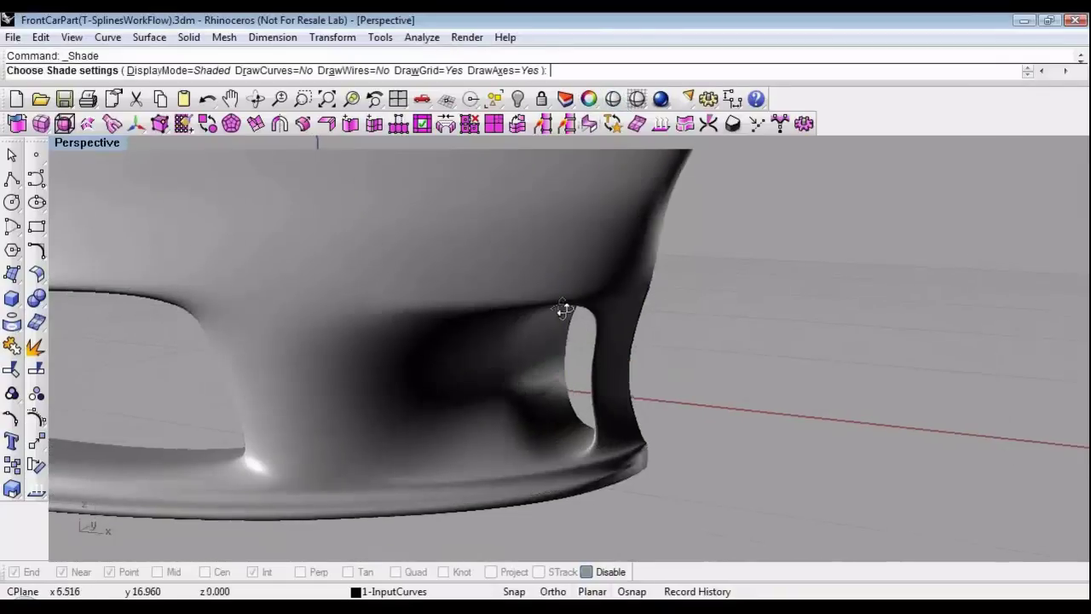
{"action": "mouse_move", "coordinate": [562, 309]}
{"action": "right_mouse_down"}
{"action": "mouse_move", "coordinate": [582, 331]}
{"action": "mouse_move", "coordinate": [554, 371]}
{"action": "right_mouse_up"}
{"action": "scroll", "coordinate": [582, 330], "scroll_direction": "down", "scroll_amount": 6}
{"action": "mouse_move", "coordinate": [249, 431]}
{"action": "right_mouse_down"}
{"action": "mouse_move", "coordinate": [258, 438]}
{"action": "mouse_move", "coordinate": [248, 423]}
{"action": "right_mouse_up"}
{"action": "mouse_move", "coordinate": [196, 401]}
{"action": "right_mouse_down"}
{"action": "mouse_move", "coordinate": [161, 395]}
{"action": "mouse_move", "coordinate": [189, 399]}
{"action": "right_mouse_up"}
{"action": "right_click", "coordinate": [424, 368]}
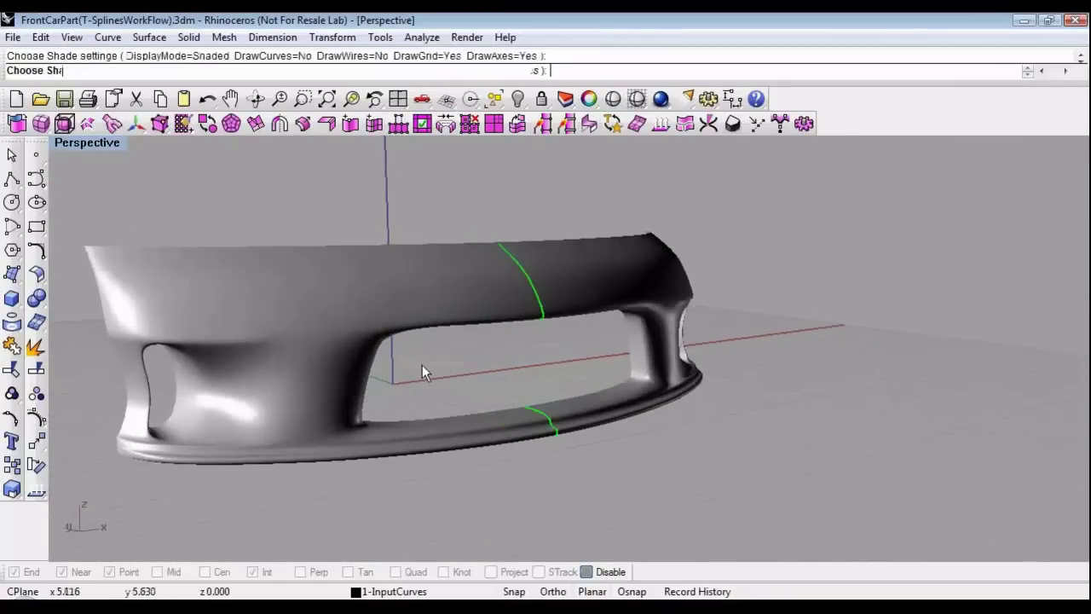
{"action": "scroll", "coordinate": [426, 370], "scroll_direction": "down", "scroll_amount": 3}
{"action": "mouse_move", "coordinate": [535, 399]}
{"action": "right_mouse_down", "text": "shift"}
{"action": "mouse_move", "coordinate": [580, 419]}
{"action": "mouse_move", "coordinate": [406, 404]}
{"action": "right_mouse_up", "text": "shift"}
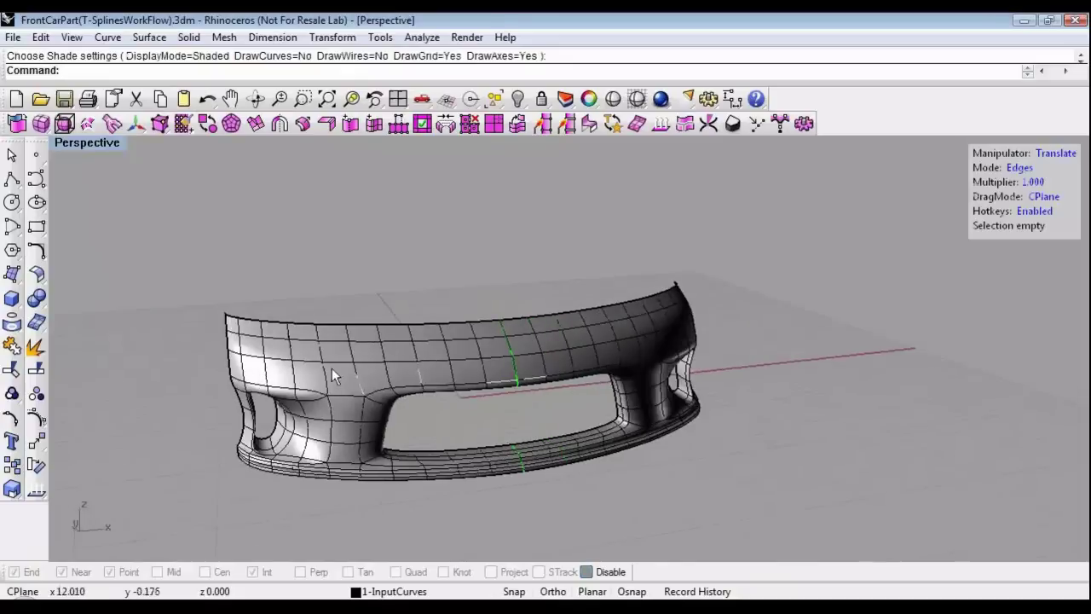
Paint-select the faces of the two uppermost rows outside the centre section and delete them, checking the cut-out in shaded mode.
{"action": "right_click_drag", "start_coordinate": [329, 393], "coordinate": [269, 381]}
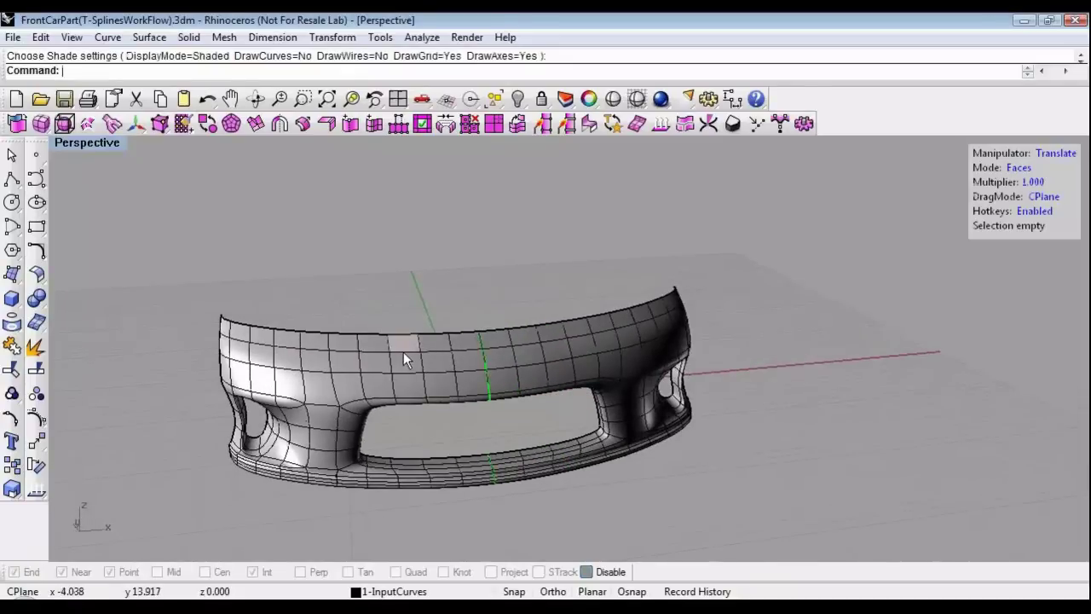
{"action": "left_click", "coordinate": [183, 124]}
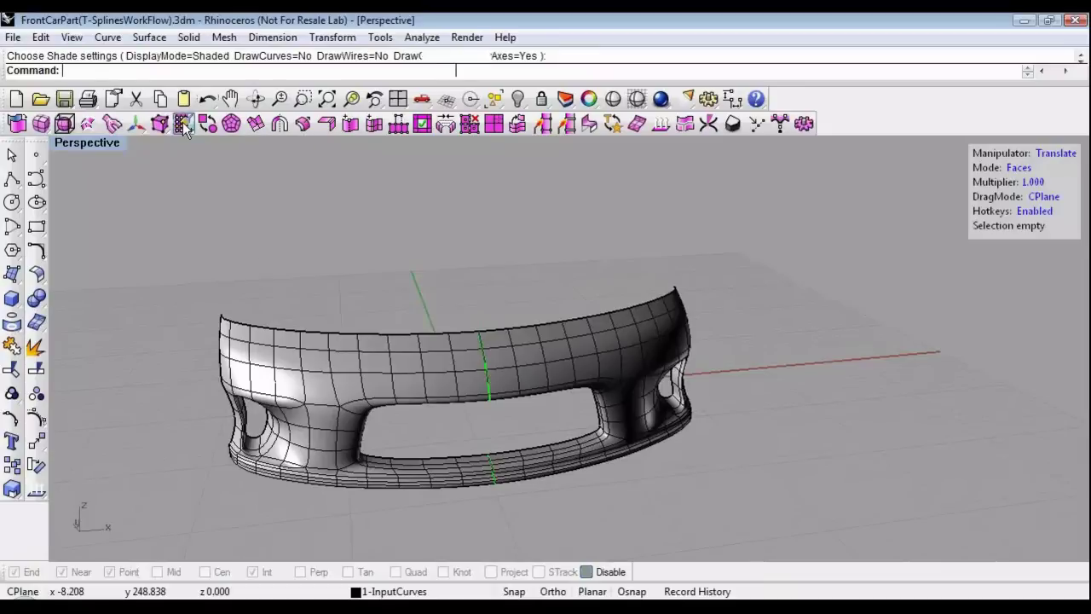
{"action": "left_click_drag", "start_coordinate": [370, 360], "coordinate": [357, 343]}
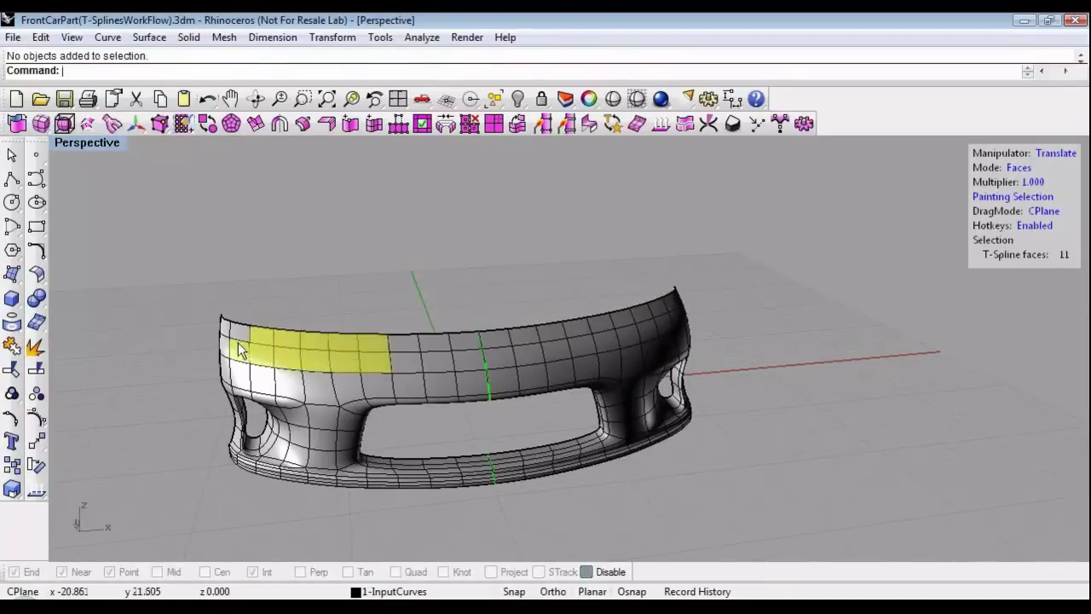
{"action": "right_click_drag", "start_coordinate": [240, 307], "coordinate": [312, 389]}
{"action": "mouse_move", "coordinate": [288, 361]}
{"action": "left_mouse_down"}
{"action": "mouse_move", "coordinate": [260, 358]}
{"action": "mouse_move", "coordinate": [273, 380]}
{"action": "mouse_move", "coordinate": [295, 368]}
{"action": "left_mouse_up"}
{"action": "key", "text": "Delete"}
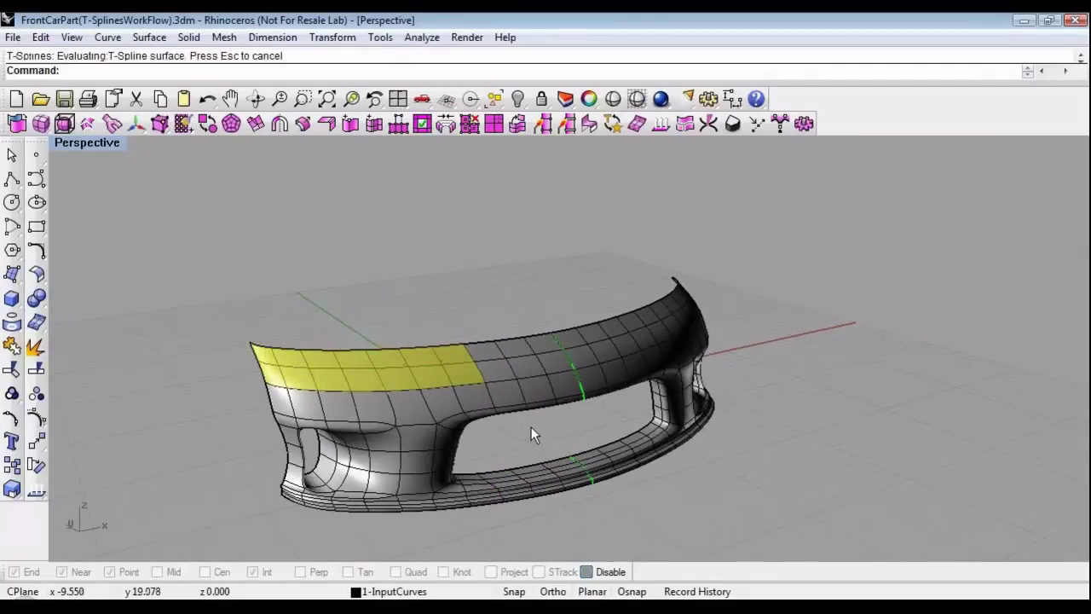
{"action": "scroll", "coordinate": [516, 415], "scroll_direction": "up", "scroll_amount": 5}
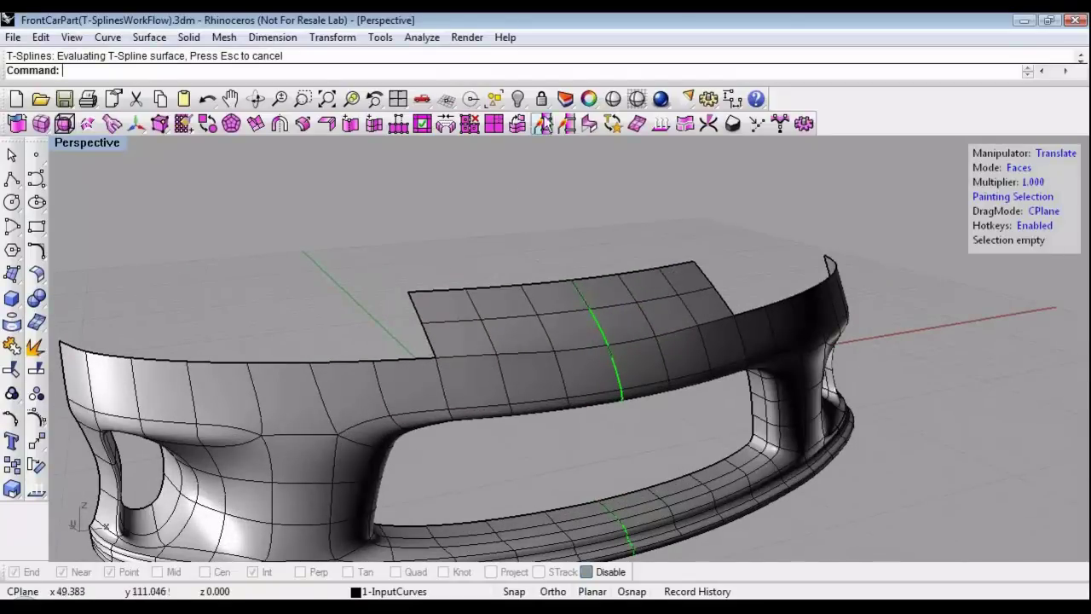
{"action": "left_click", "coordinate": [613, 99]}
{"action": "scroll", "coordinate": [487, 342], "scroll_direction": "up", "scroll_amount": 3}
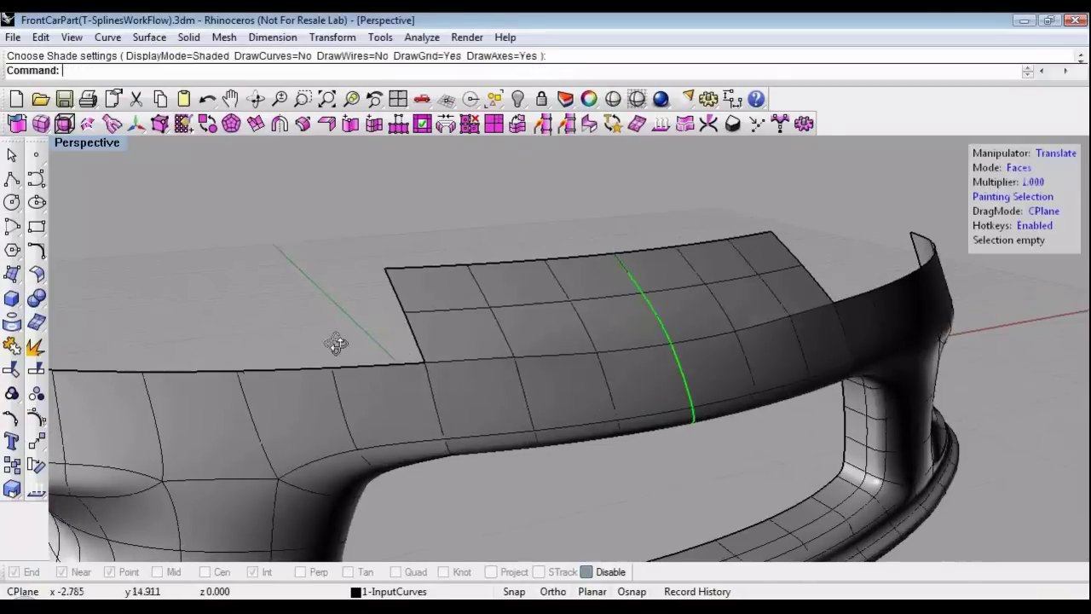
Select the cut-out's lower edge loop and the centre section's side edges and extrude them slightly along Y to add a narrow lip.
{"action": "right_click_drag", "start_coordinate": [336, 344], "coordinate": [420, 352]}
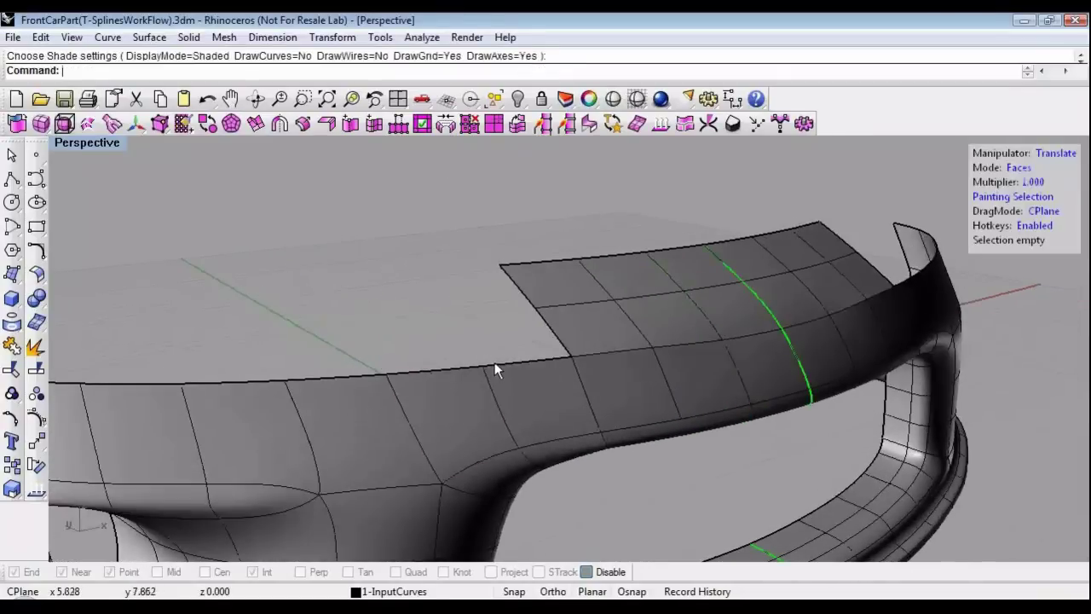
{"action": "key", "text": "s"}
{"action": "left_click", "coordinate": [521, 364]}
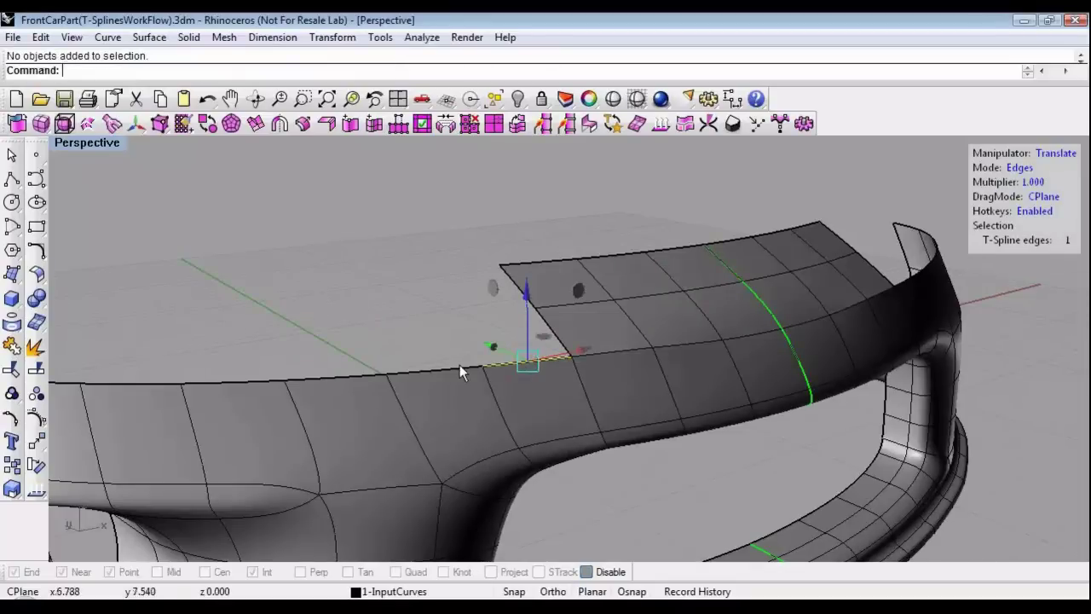
{"action": "double_click", "coordinate": [459, 366], "text": "shift"}
{"action": "left_click", "coordinate": [551, 327], "text": "shift"}
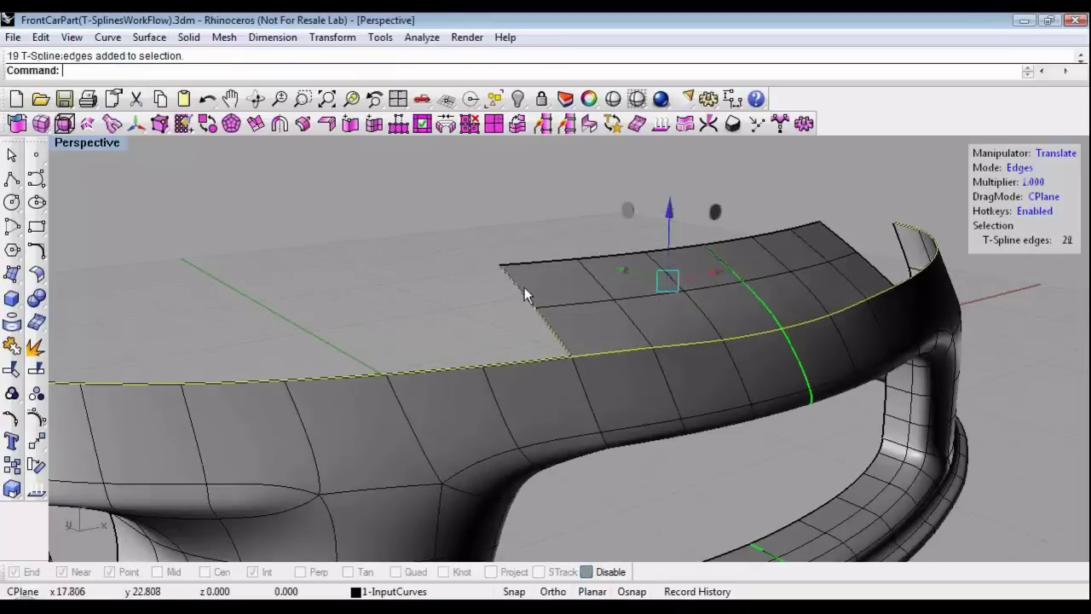
{"action": "left_click", "coordinate": [524, 289], "text": "shift"}
{"action": "right_click_drag", "start_coordinate": [468, 327], "coordinate": [607, 348]}
{"action": "scroll", "coordinate": [497, 342], "scroll_direction": "down", "scroll_amount": 3}
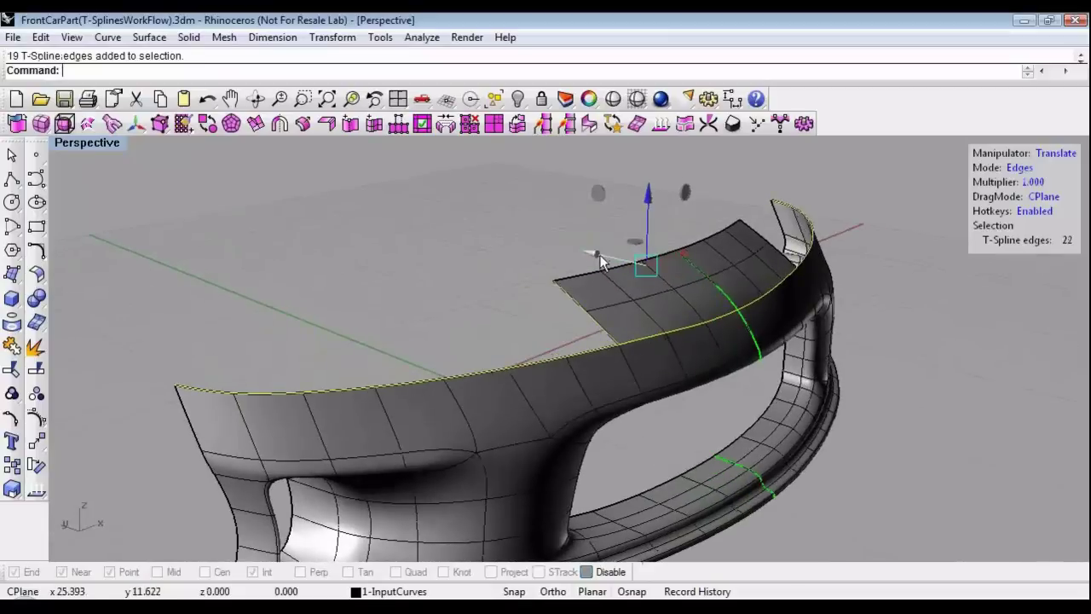
{"action": "left_click_drag", "start_coordinate": [591, 253], "coordinate": [590, 252]}
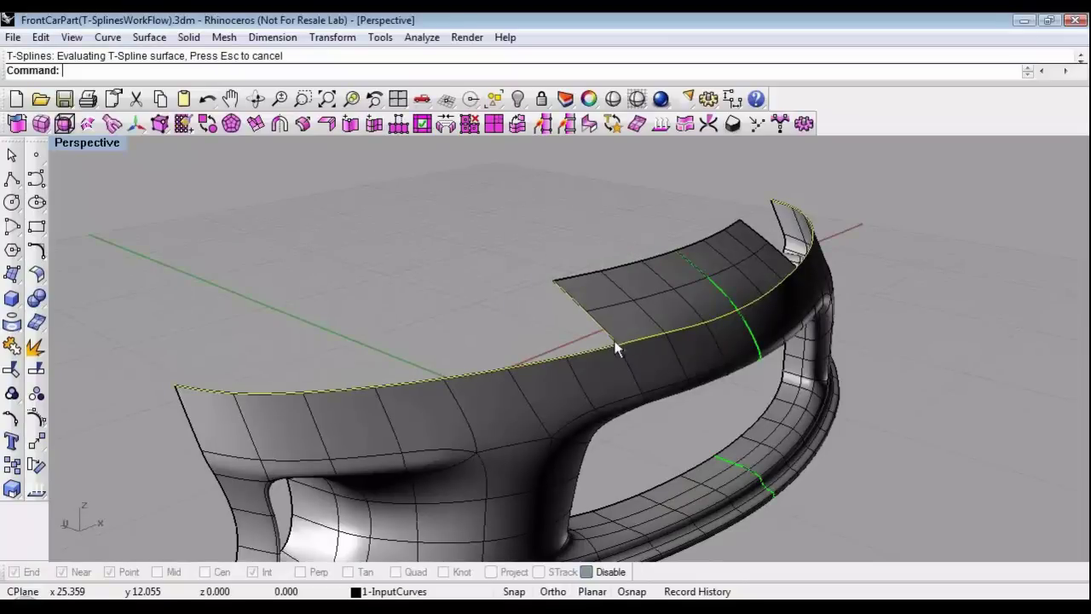
Preview the part in shaded mode and examine the lip around the upper cut-outs from both sides.
{"action": "right_click_drag", "start_coordinate": [622, 359], "coordinate": [507, 342]}
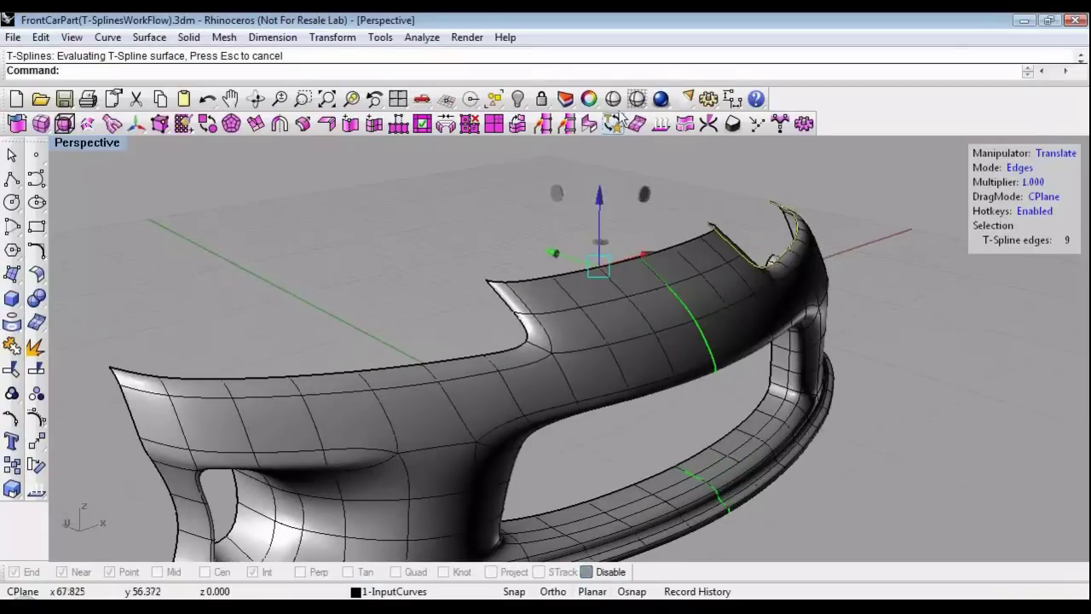
{"action": "left_click", "coordinate": [616, 123]}
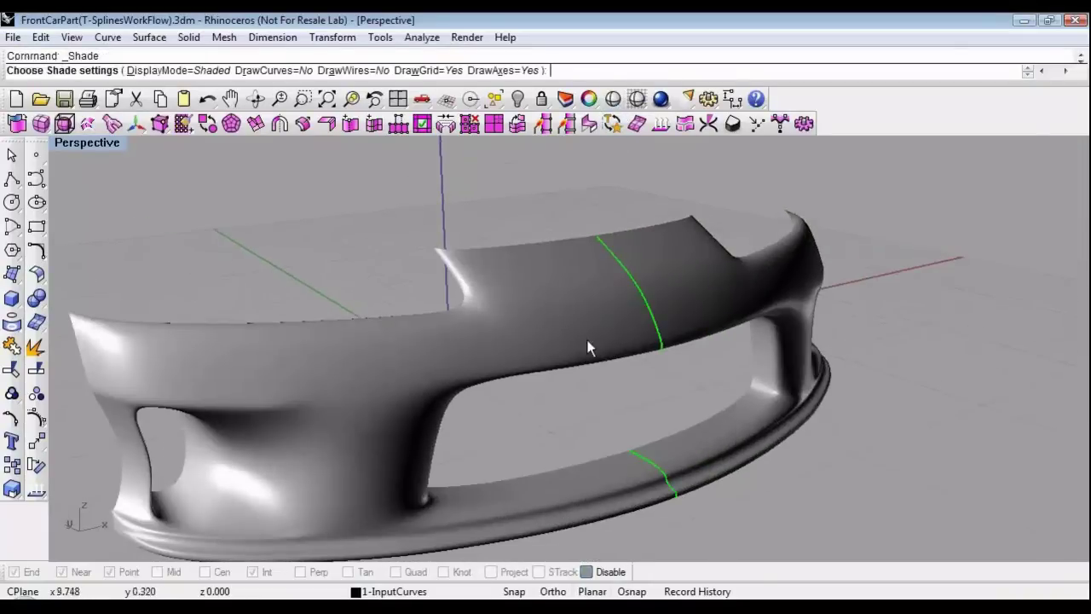
{"action": "right_click_drag", "start_coordinate": [588, 348], "coordinate": [433, 366]}
{"action": "key", "text": "Return"}
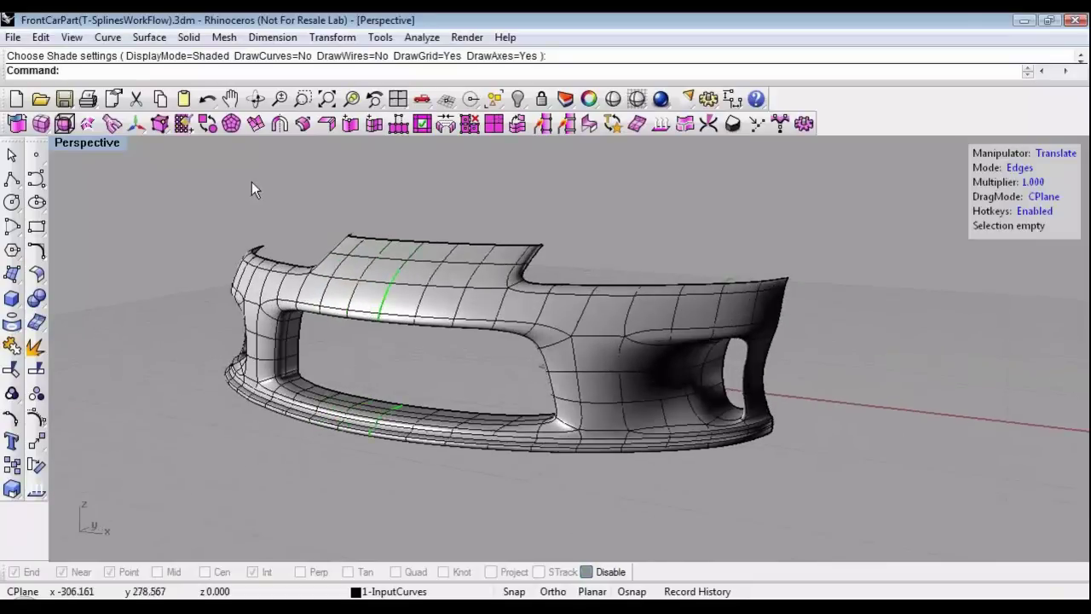
Convert the T-Spline front part to a Rhino surface.
{"action": "right_click", "coordinate": [18, 126]}
{"action": "left_click", "coordinate": [452, 307]}
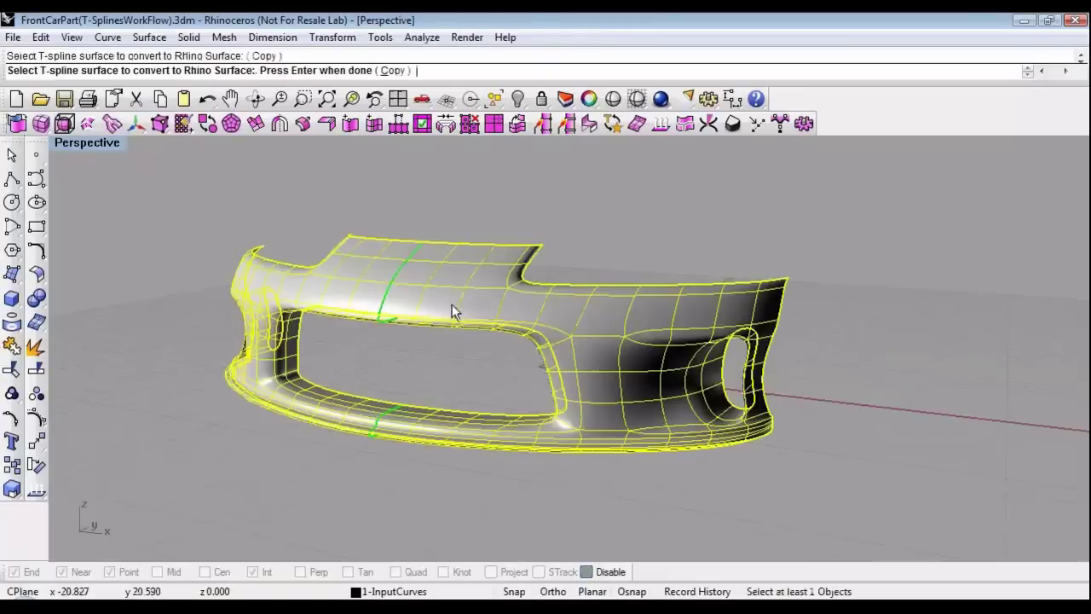
{"action": "key", "text": "Return"}
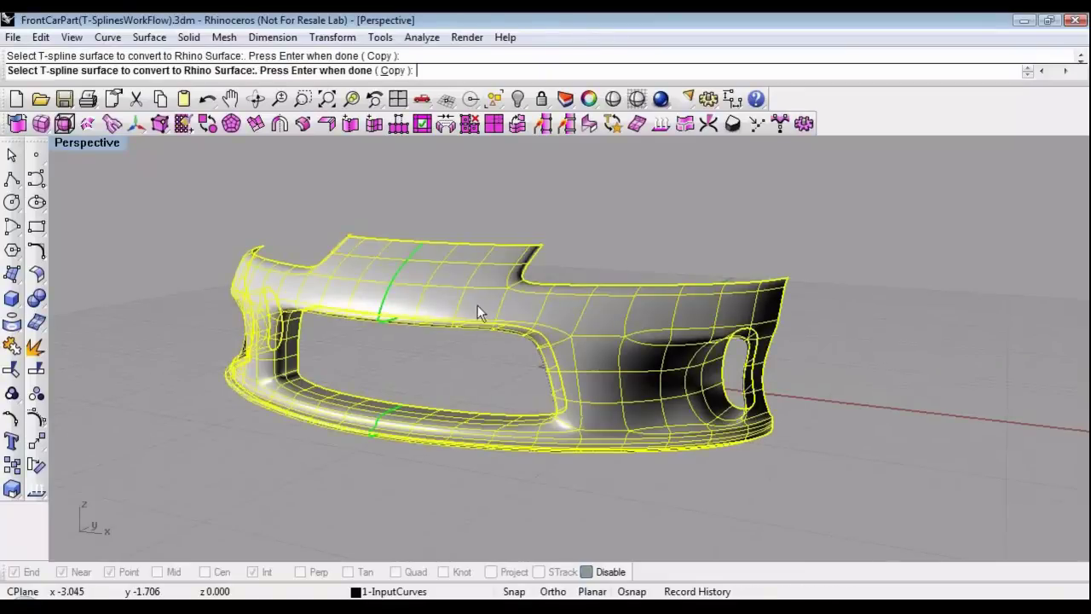
{"action": "key", "text": "Return"}
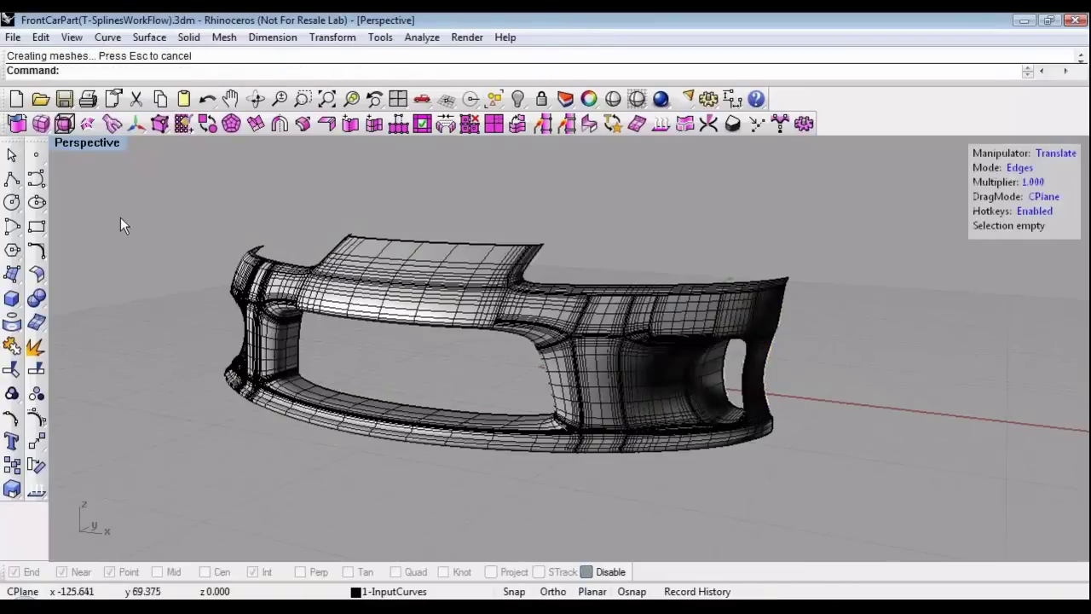
Turn off surface isocurve visibility for the converted polysurface and deselect it.
{"action": "key", "text": "F3"}
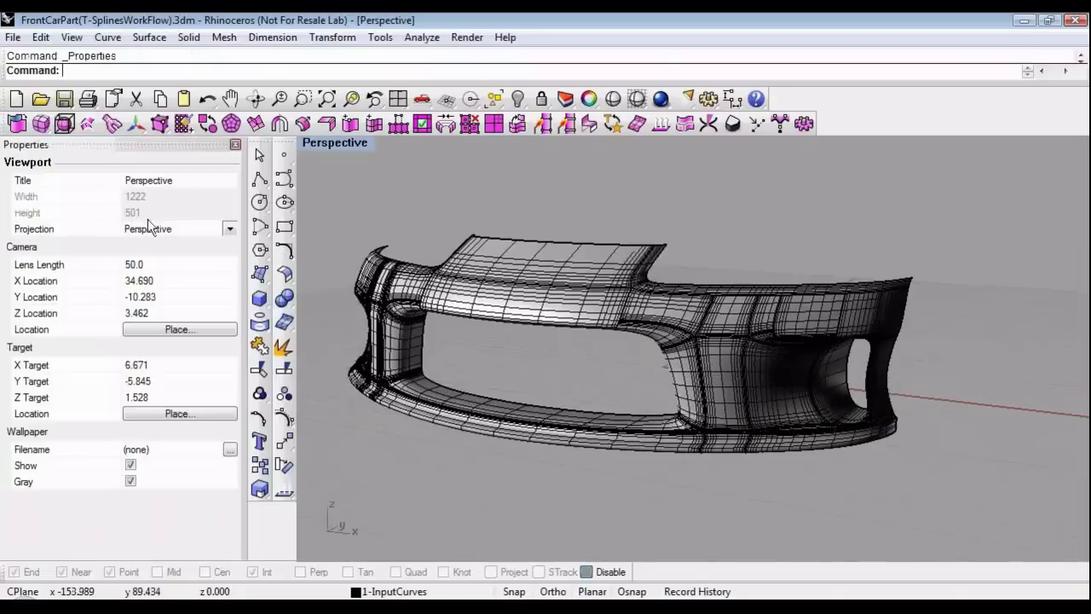
{"action": "left_click", "coordinate": [392, 344]}
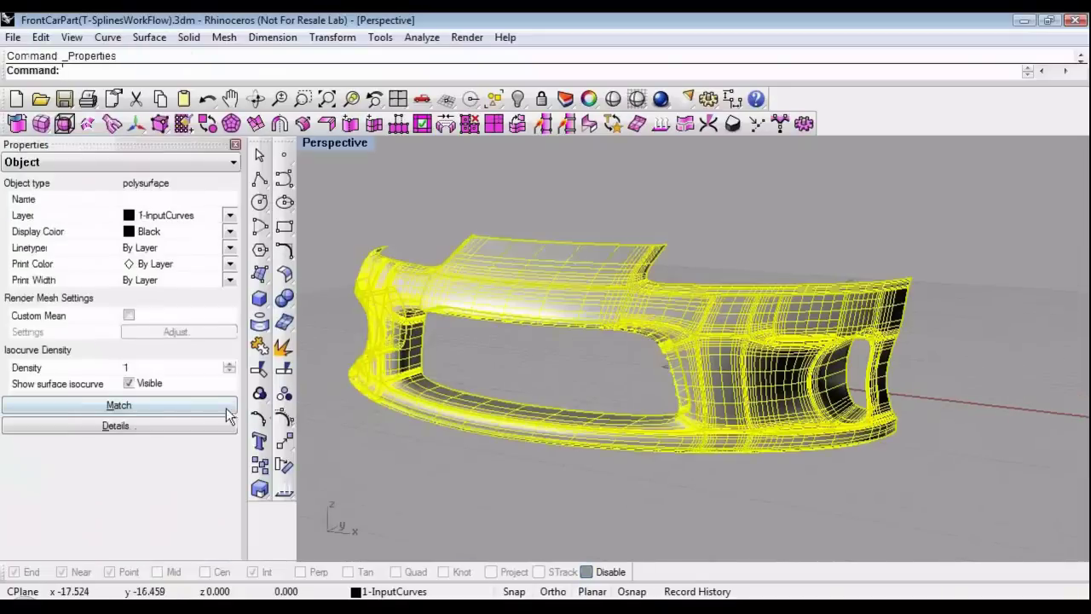
{"action": "left_click", "coordinate": [129, 383]}
{"action": "left_click", "coordinate": [237, 142]}
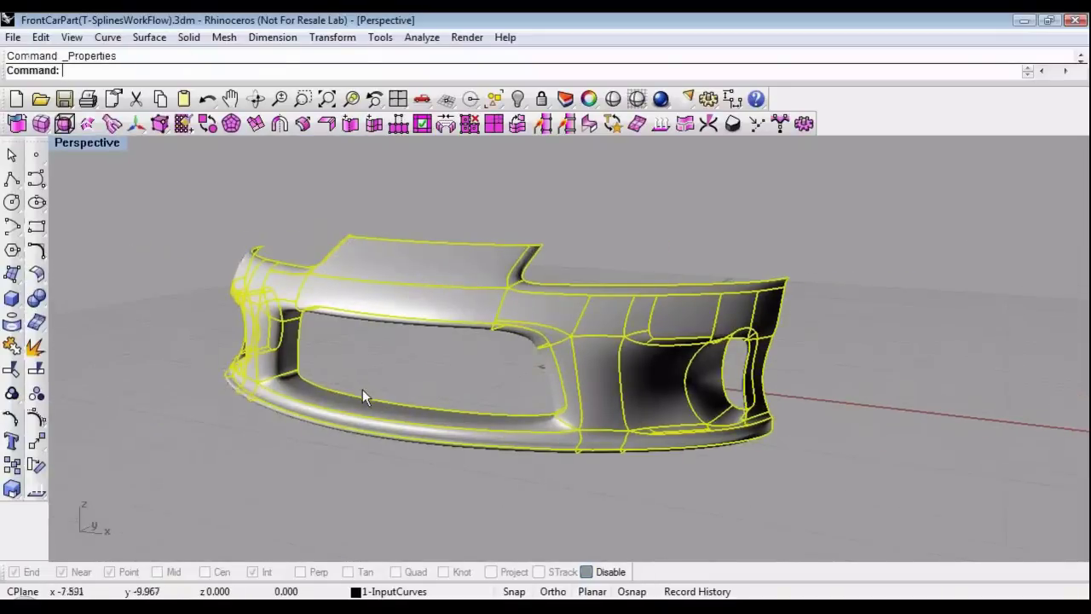
{"action": "key", "text": "Escape"}
{"action": "right_click_drag", "start_coordinate": [363, 397], "coordinate": [499, 480]}
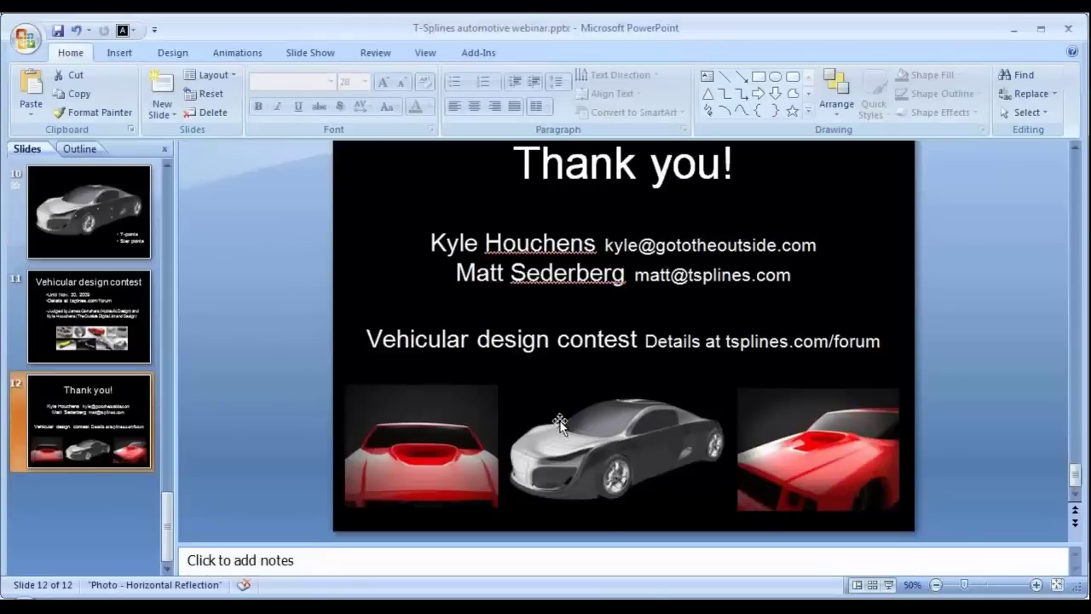
Switch to Rhino and undo the isocurve visibility change and the conversion of the front part to a Rhino surface.
{"action": "left_click", "coordinate": [655, 607]}
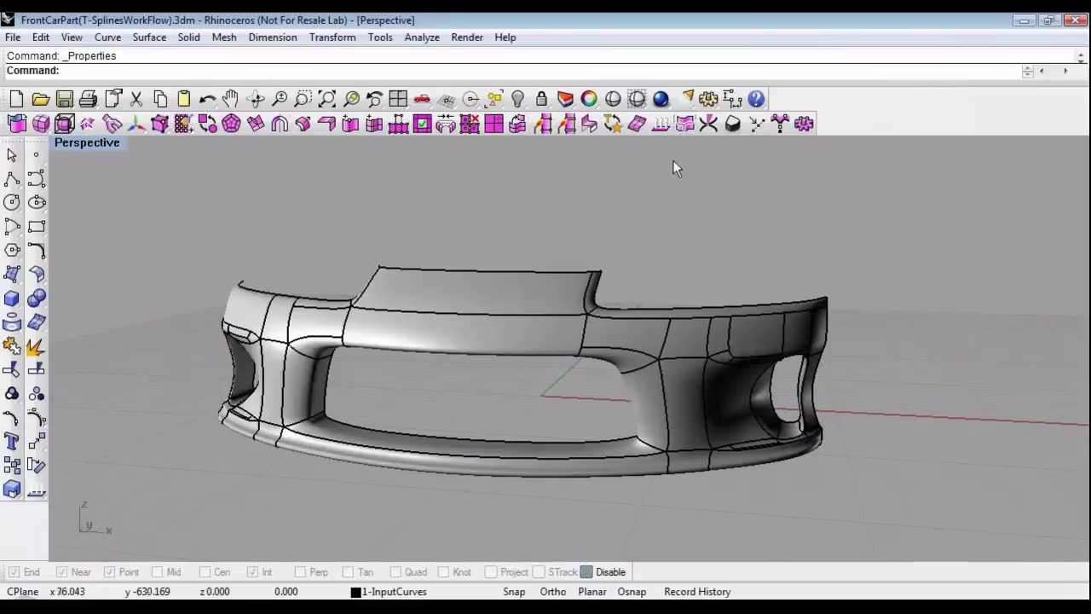
{"action": "right_click_drag", "start_coordinate": [667, 188], "coordinate": [653, 189]}
{"action": "key", "text": "ctrl+z"}
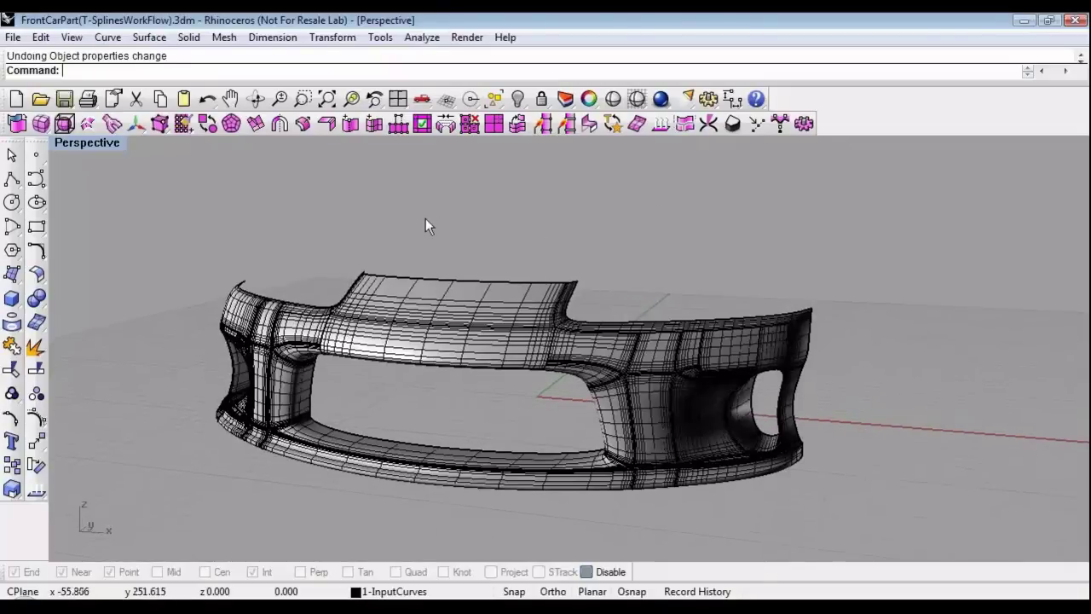
{"action": "key", "text": "ctrl+z"}
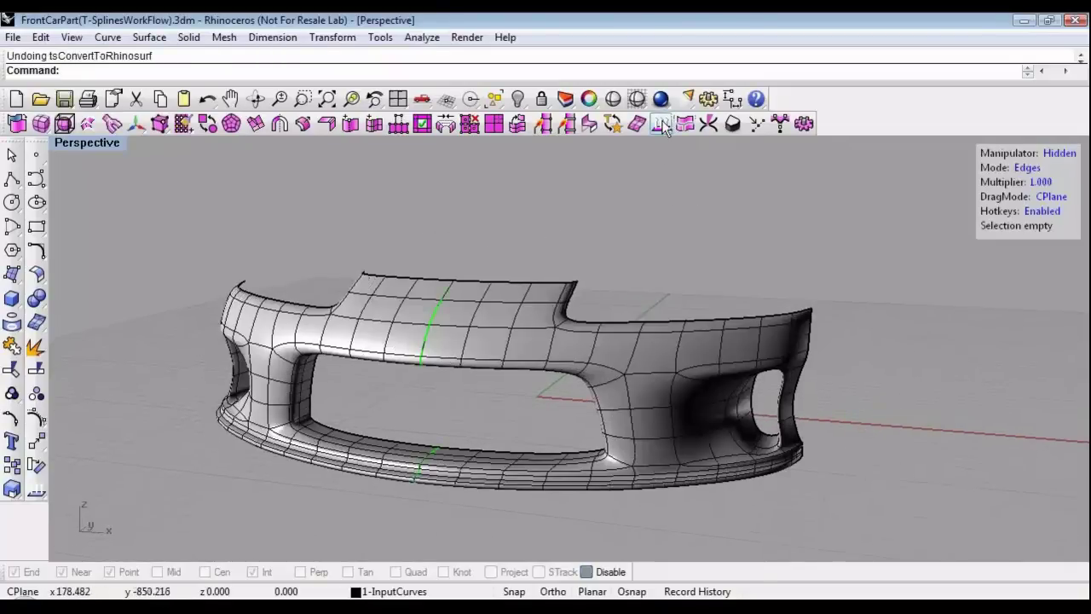
Configure the T-Spline part's surface layout, adding the row of edges just below the upper cut-out above the round side opening.
{"action": "left_click", "coordinate": [661, 124]}
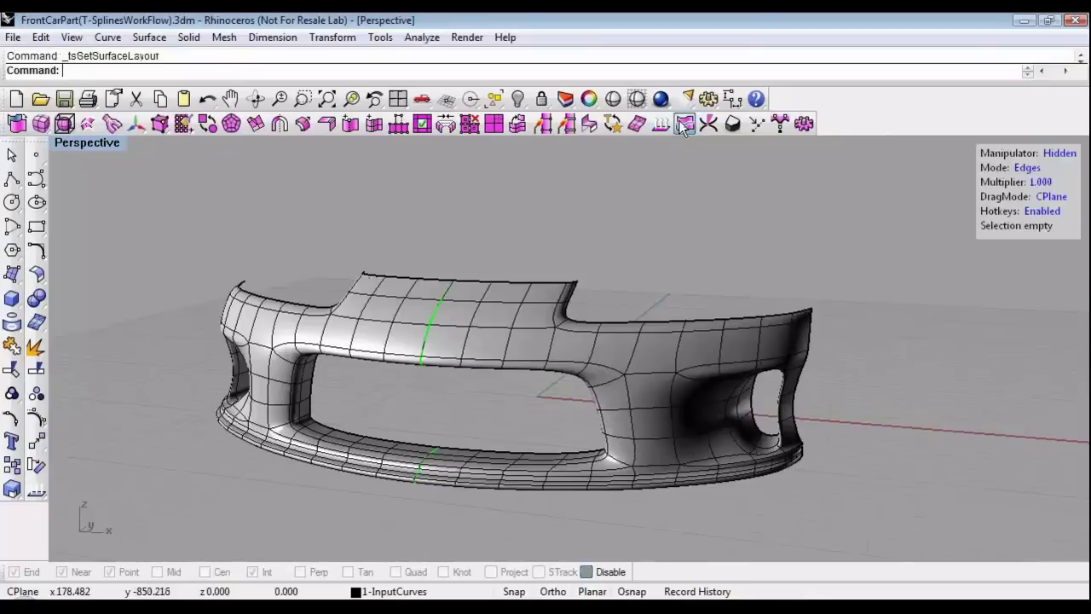
{"action": "left_click", "coordinate": [610, 363]}
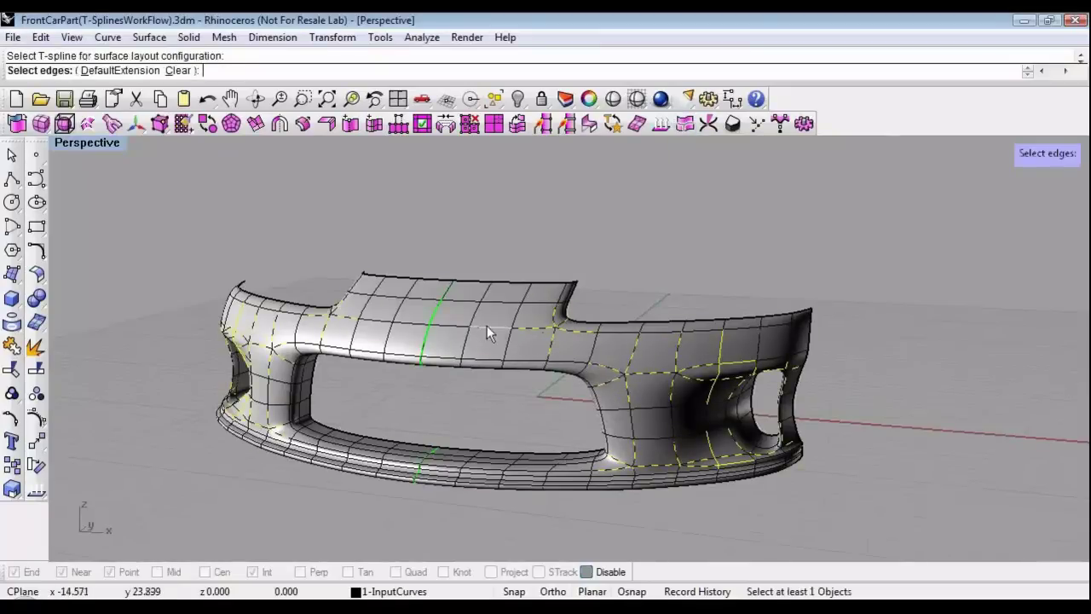
{"action": "scroll", "coordinate": [562, 351], "scroll_direction": "up", "scroll_amount": 2}
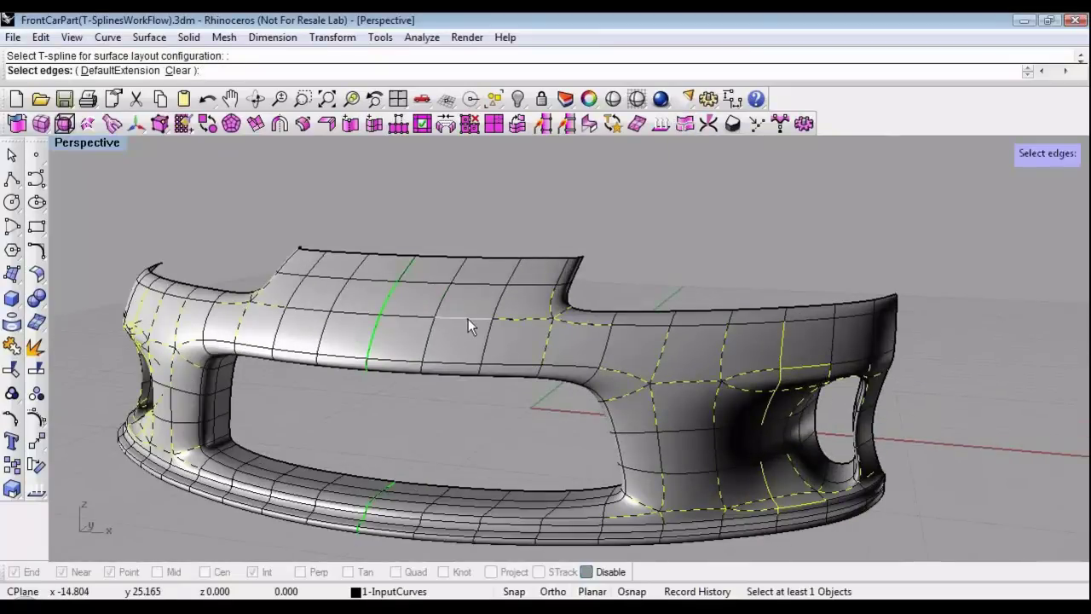
{"action": "left_click", "coordinate": [554, 317]}
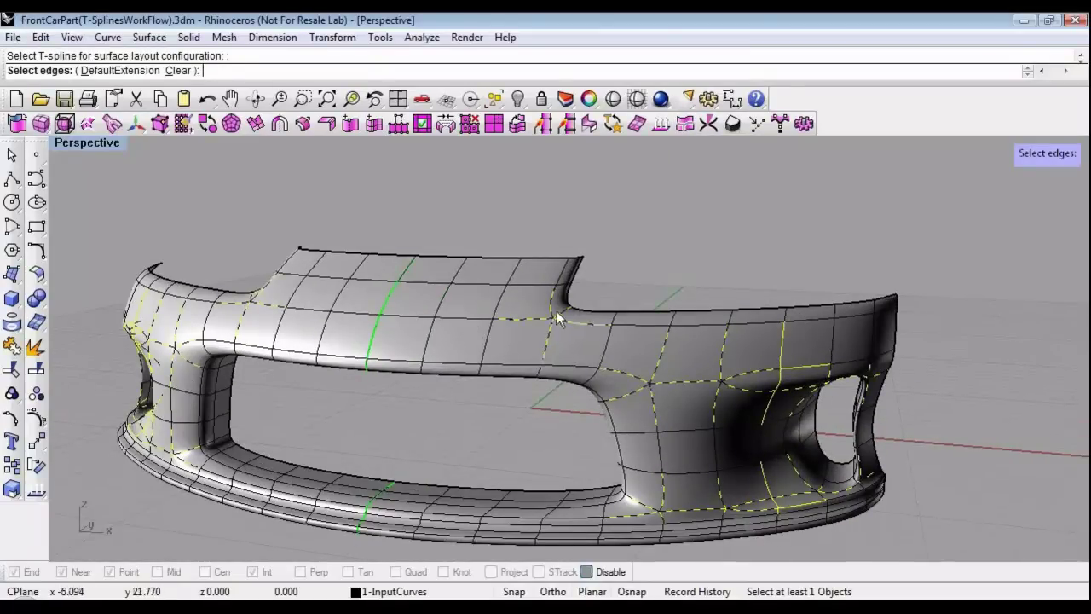
{"action": "left_click", "coordinate": [525, 323]}
{"action": "left_click", "coordinate": [592, 327]}
{"action": "left_click", "coordinate": [513, 320]}
{"action": "double_click", "coordinate": [641, 324]}
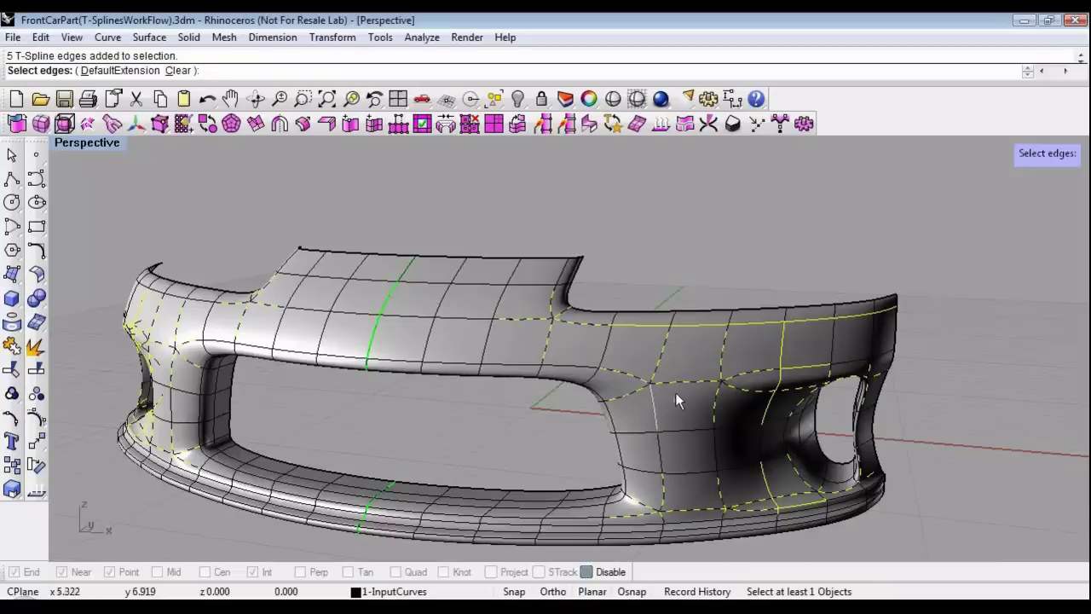
{"action": "right_click_drag", "start_coordinate": [498, 413], "coordinate": [559, 366]}
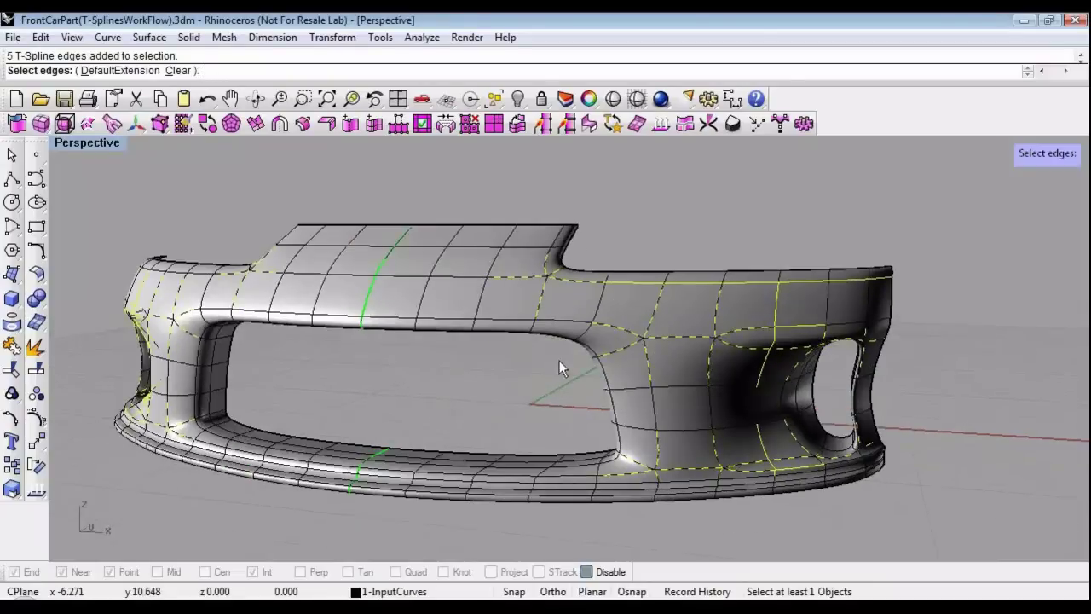